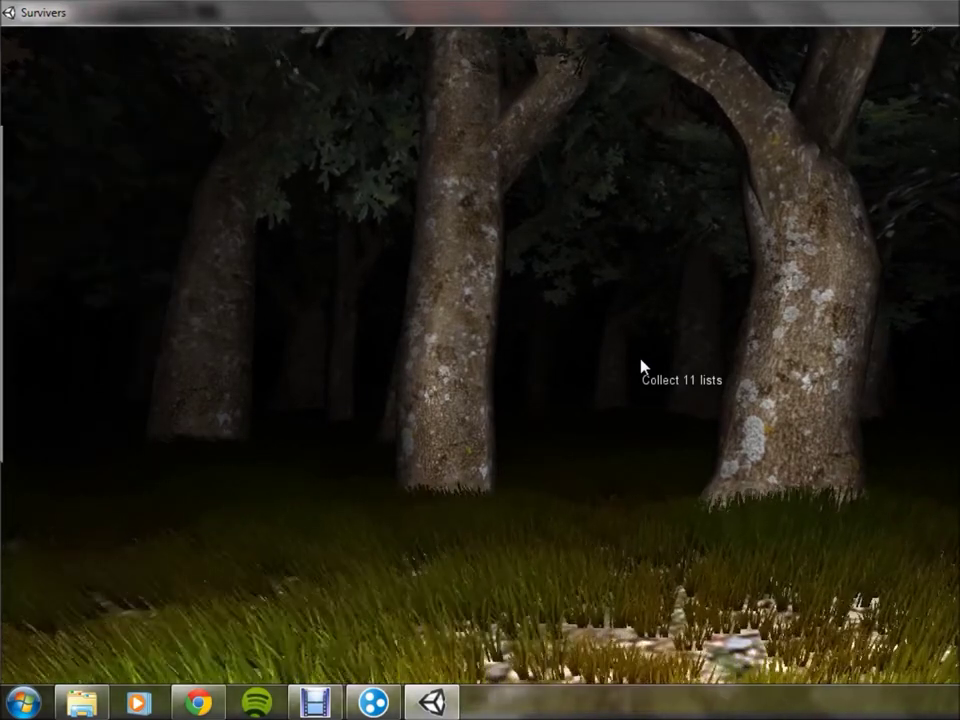
- Walk between the trees to a large trunk, briefly checking the behind-the-character view
{"action": "key", "text": "w"}
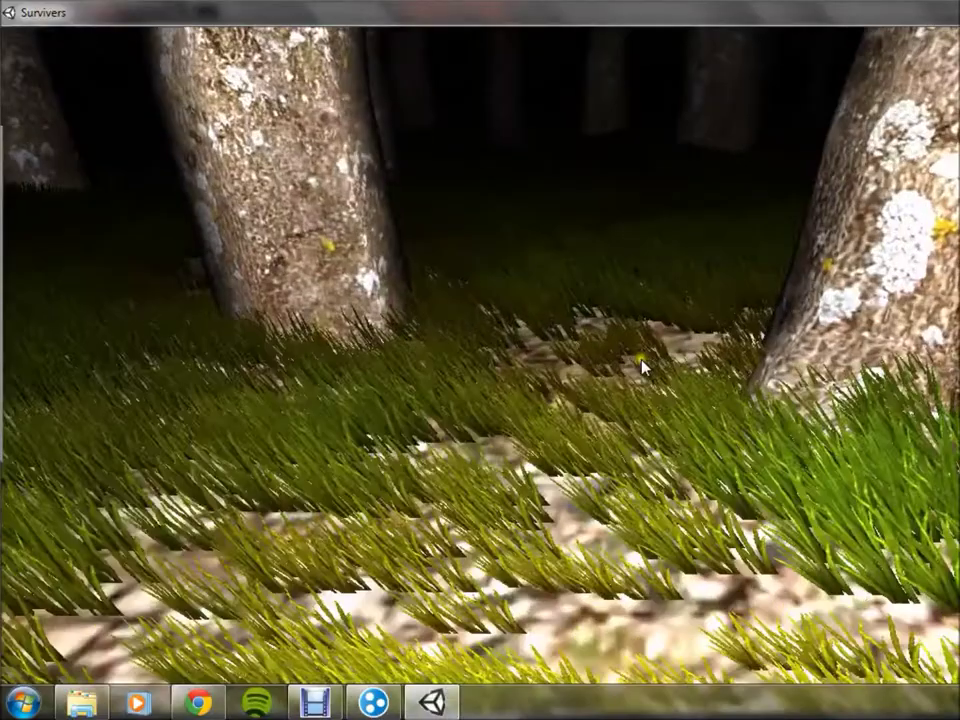
{"action": "key", "text": "w"}
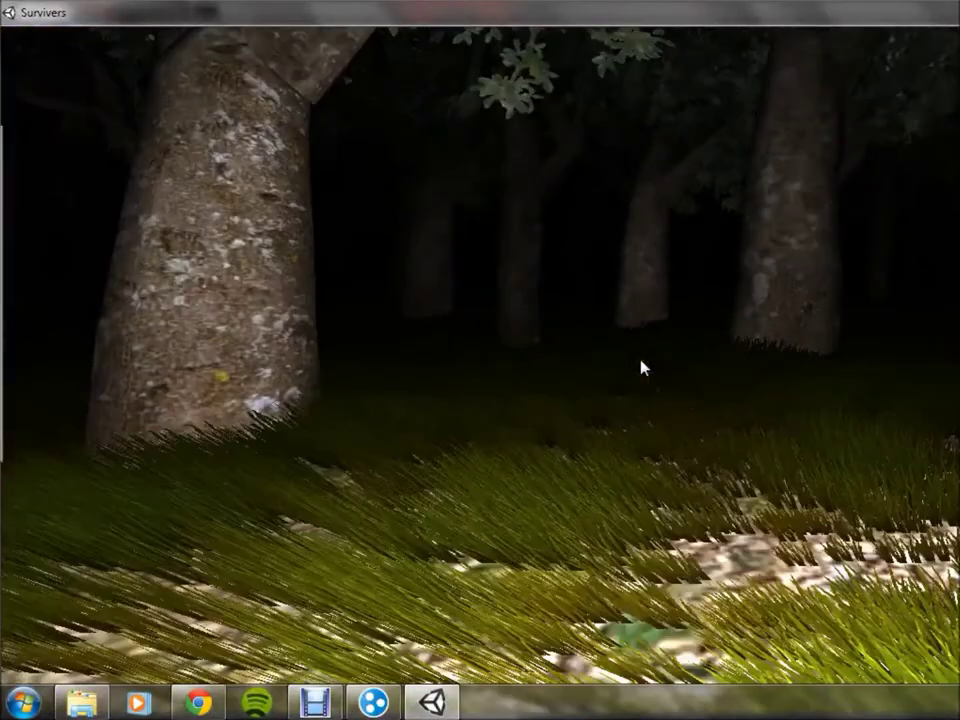
{"action": "key", "text": "w"}
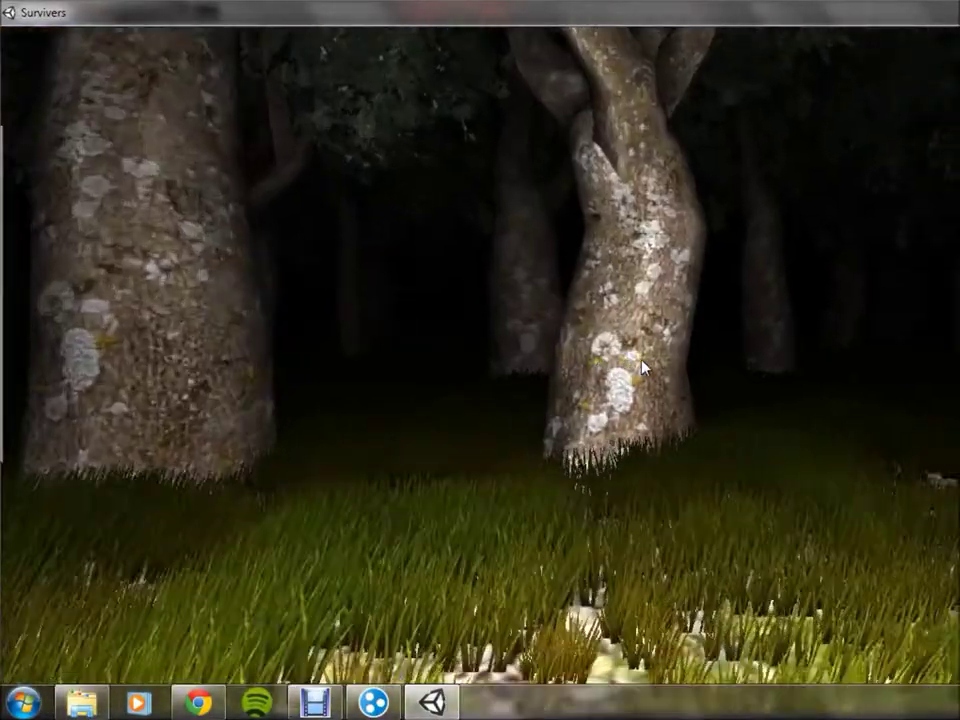
{"action": "key", "text": "w"}
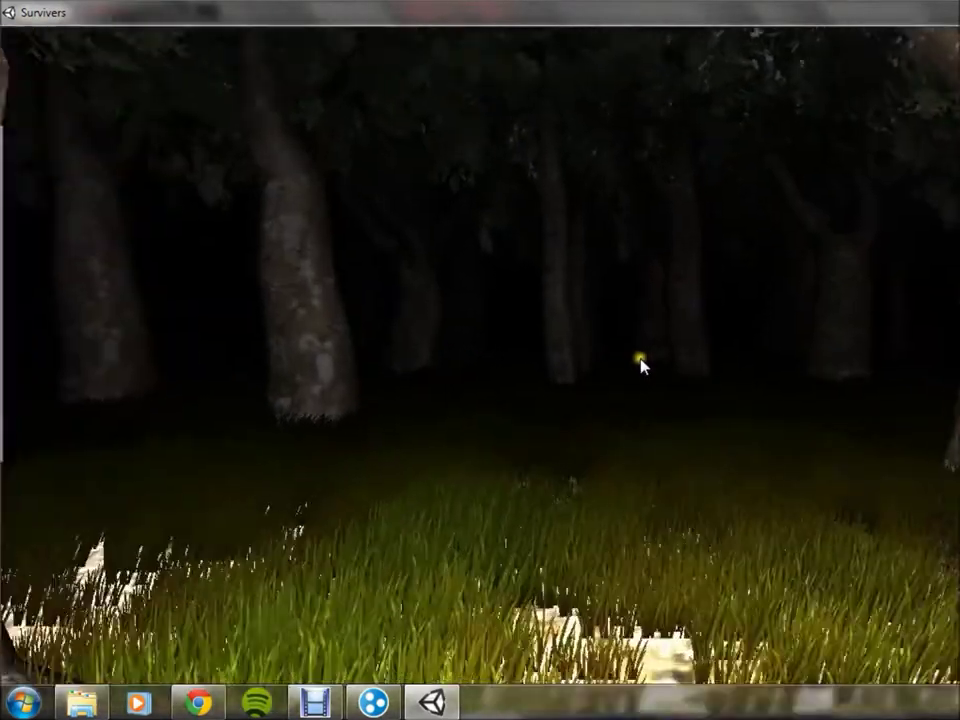
{"action": "key", "text": "w"}
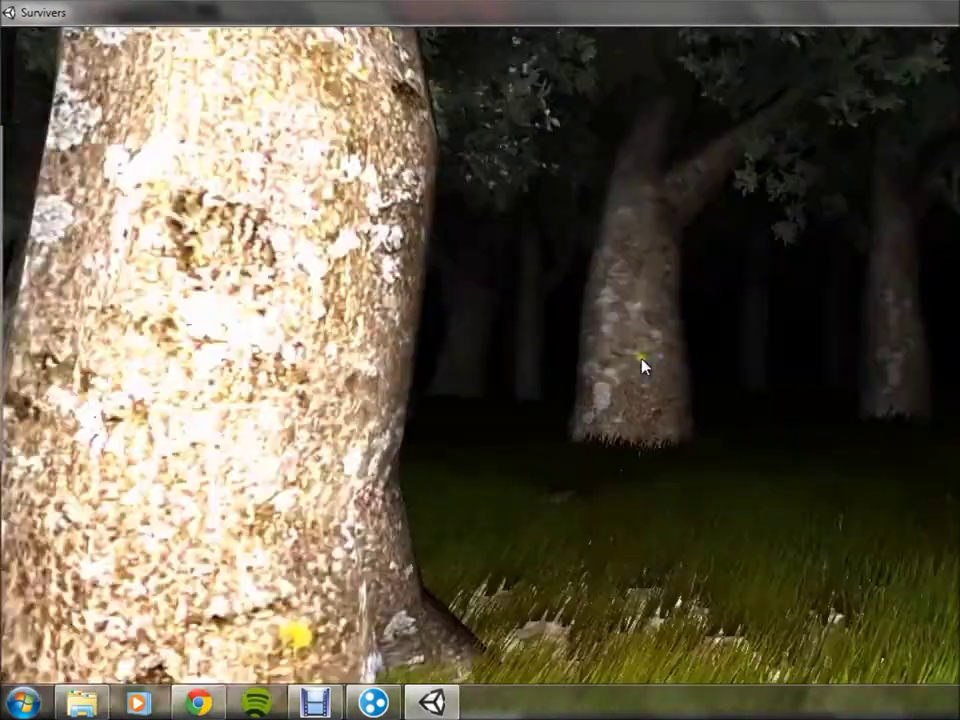
{"action": "key", "text": "v"}
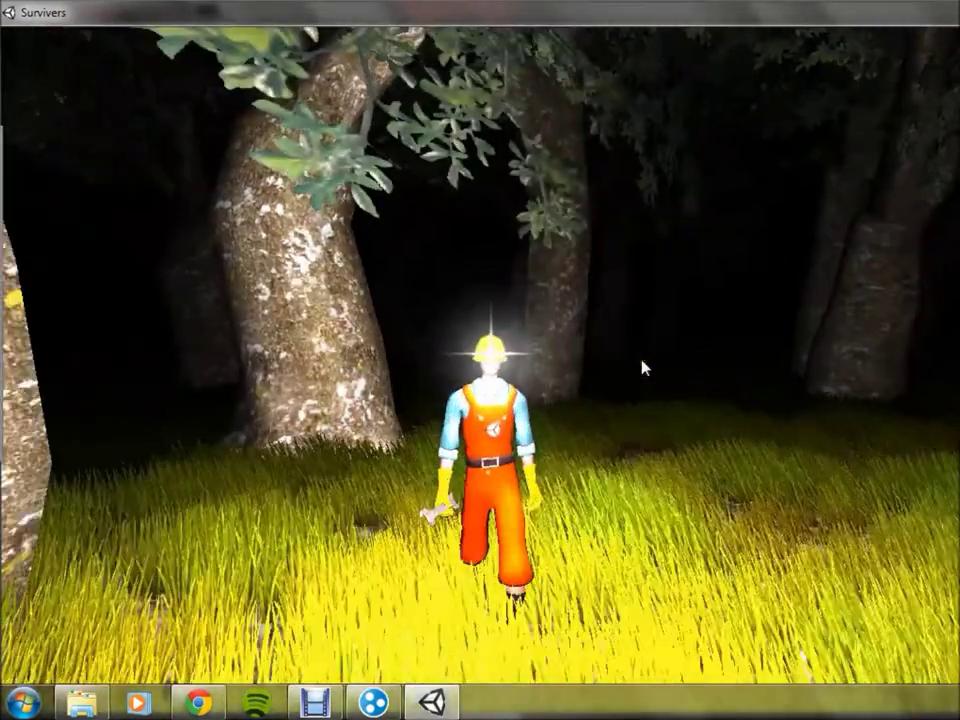
{"action": "key", "text": "v"}
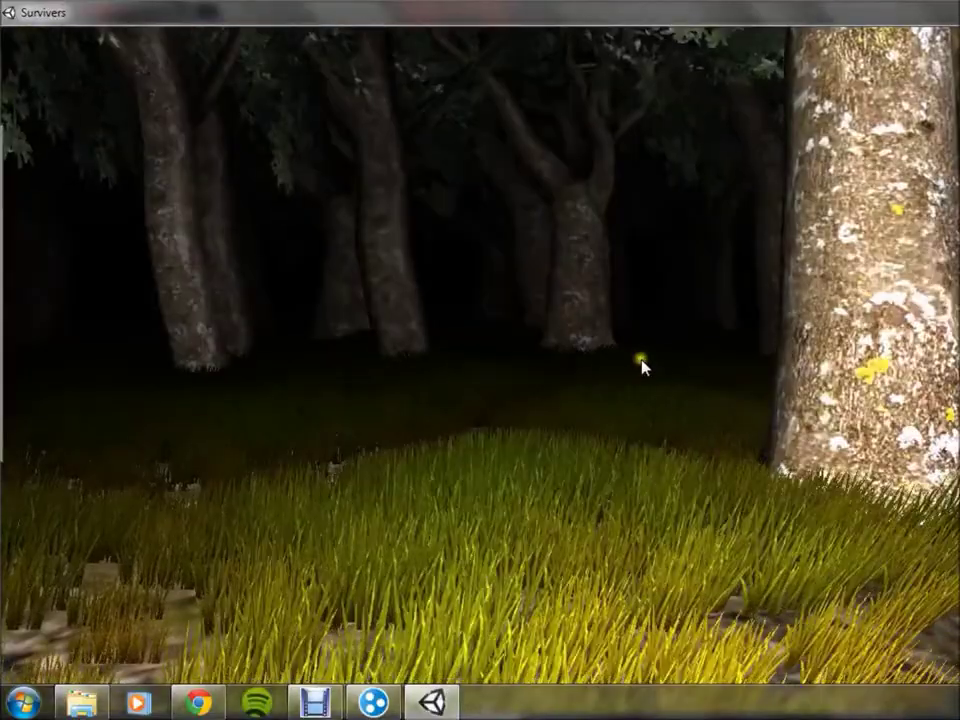
- Continue deeper into the forest, scanning between the trunks for notes
{"action": "key", "text": "w"}
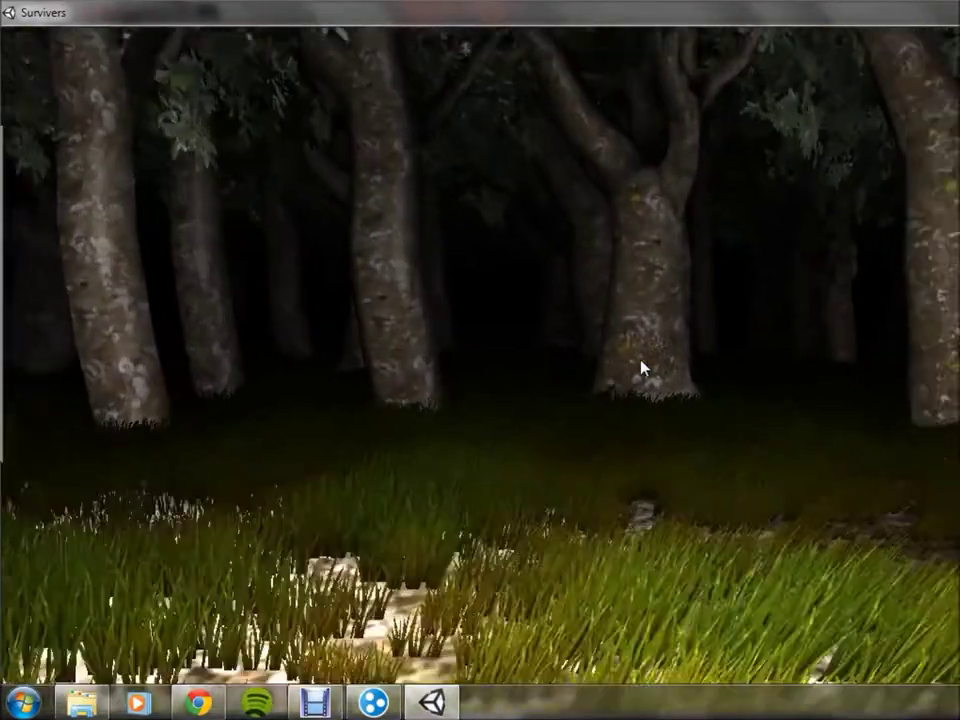
{"action": "key", "text": "w"}
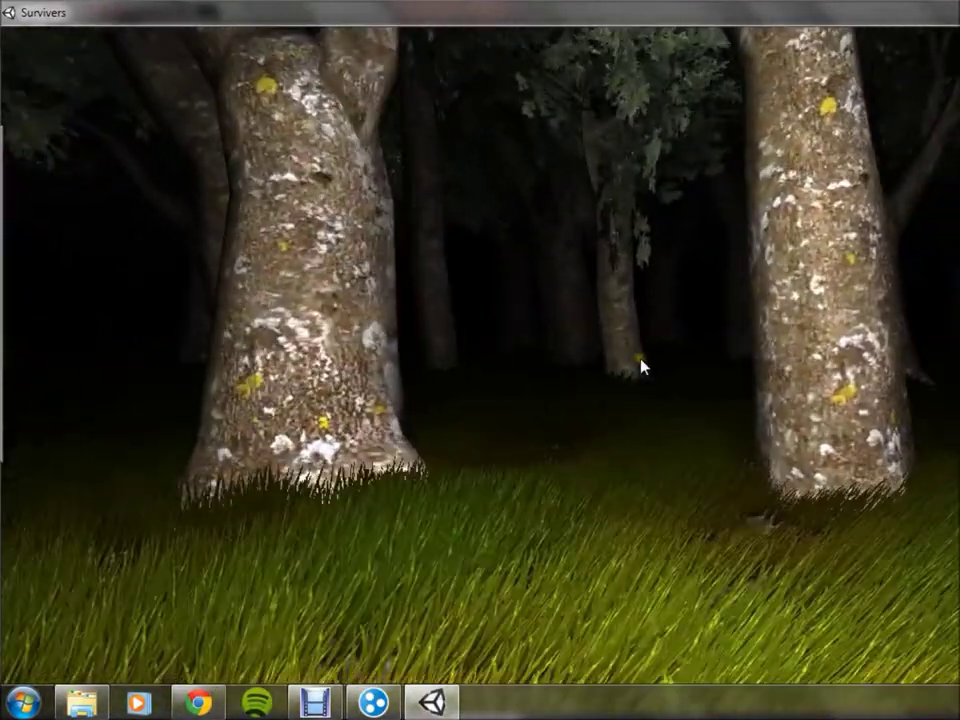
{"action": "key", "text": "w"}
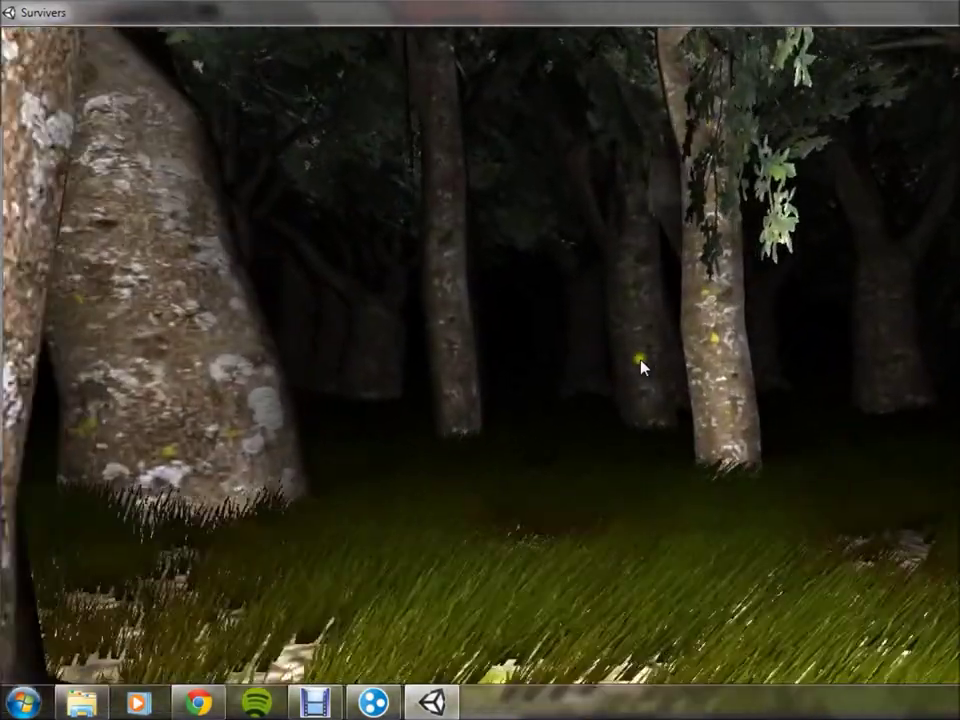
{"action": "key", "text": "w"}
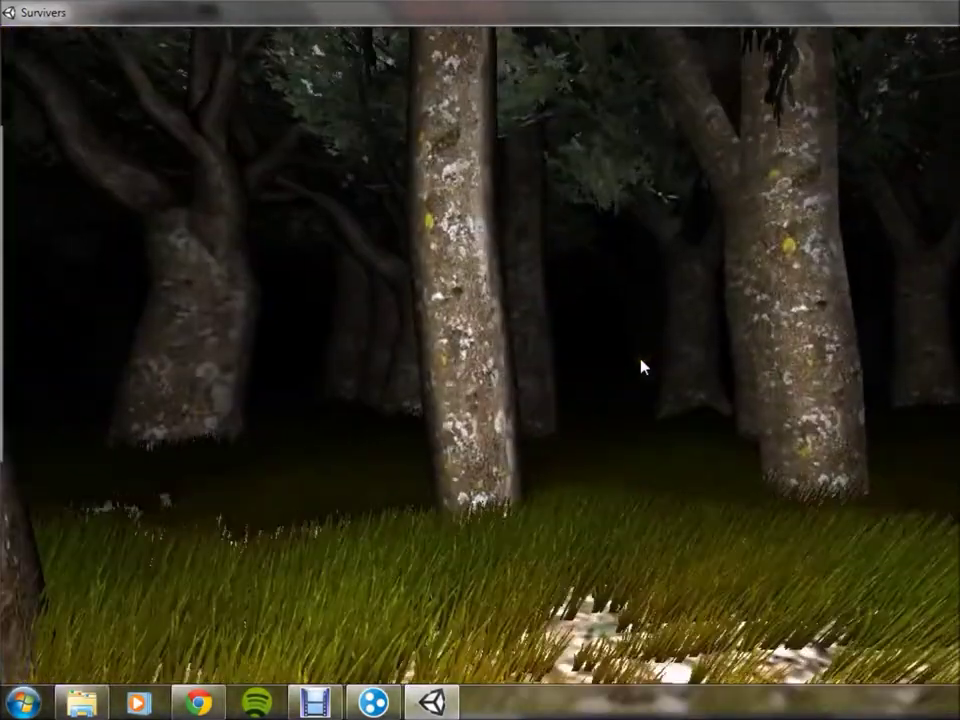
{"action": "key", "text": "w"}
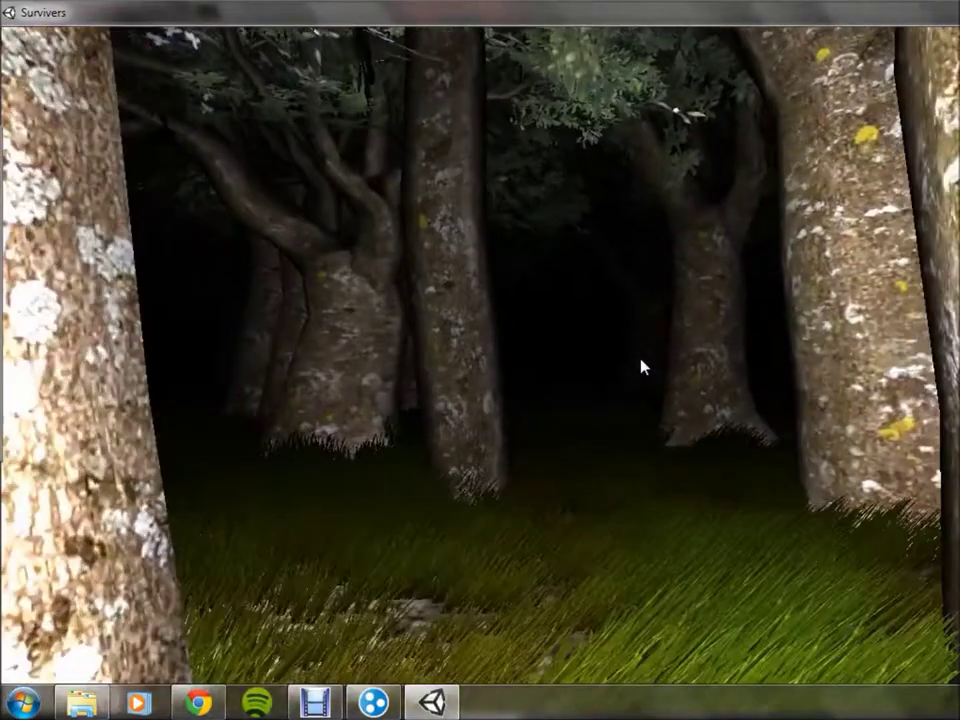
{"action": "key", "text": "w"}
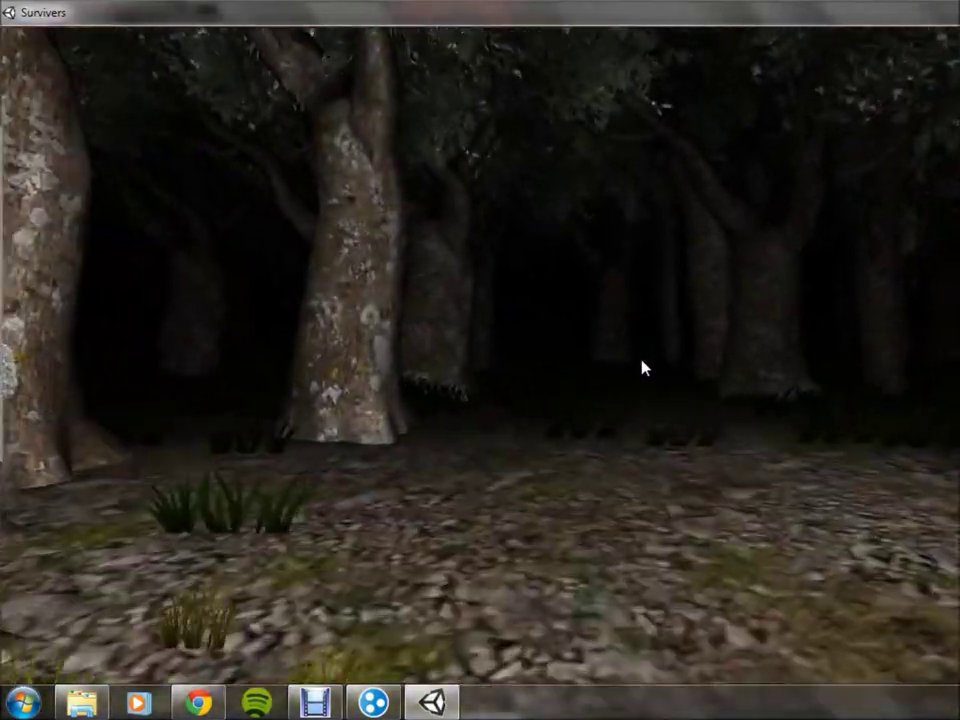
- Cross the rocky clearing onto the grass and walk up to a tree trunk
{"action": "key", "text": "w"}
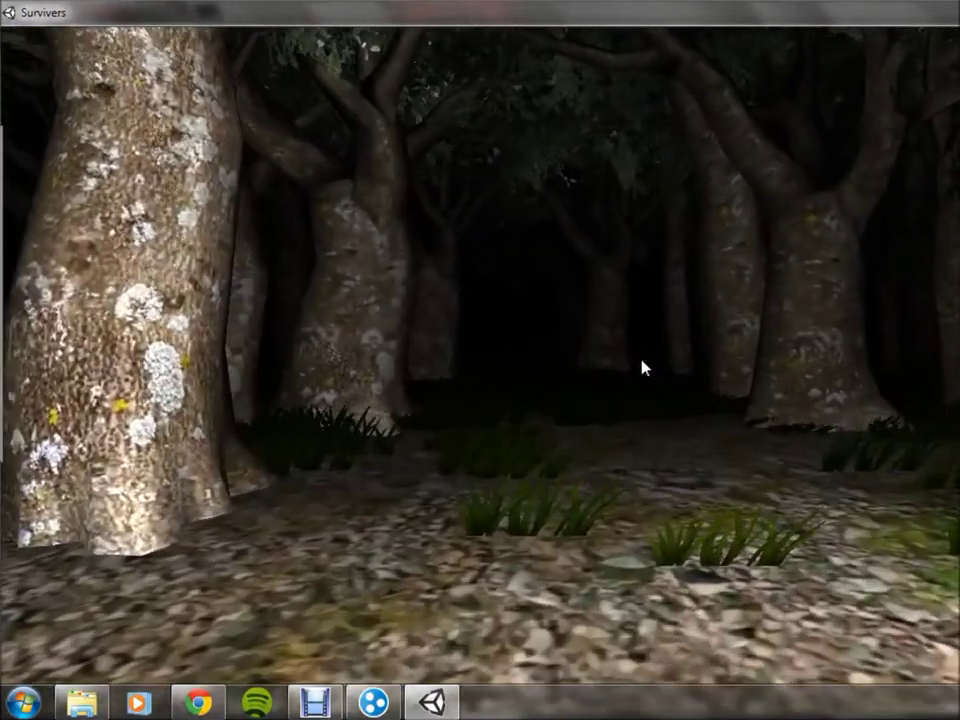
{"action": "key", "text": "w"}
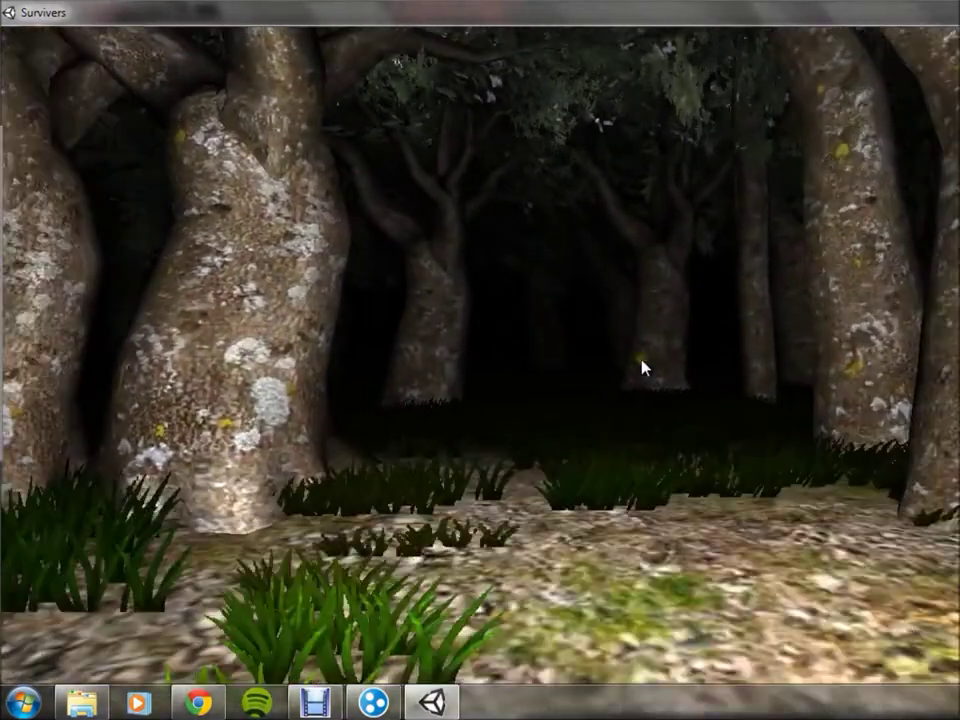
{"action": "key", "text": "w"}
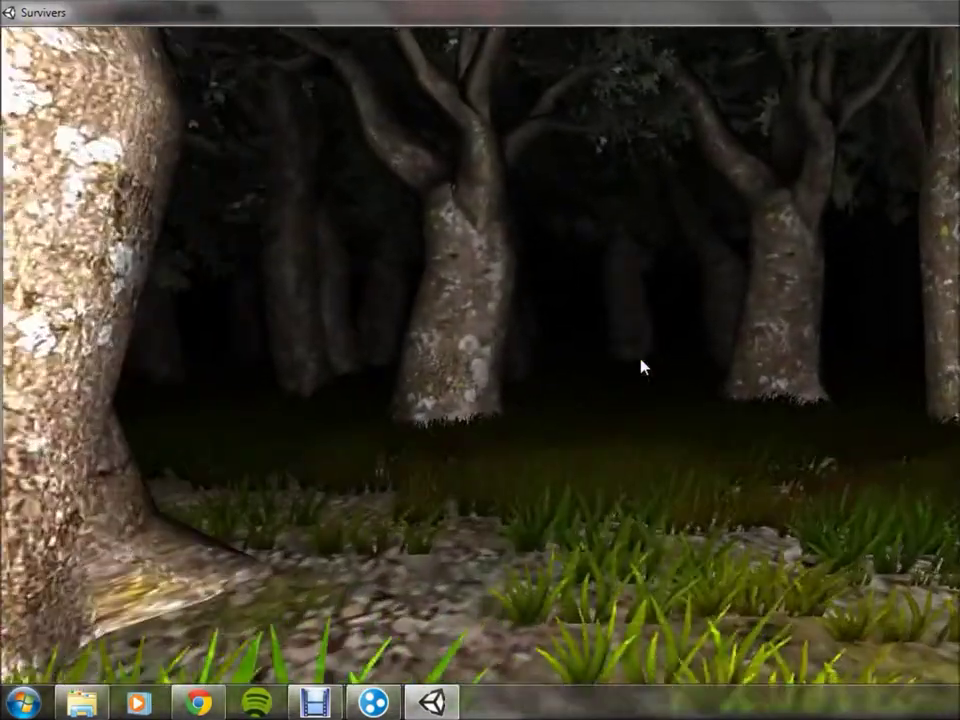
{"action": "key", "text": "w"}
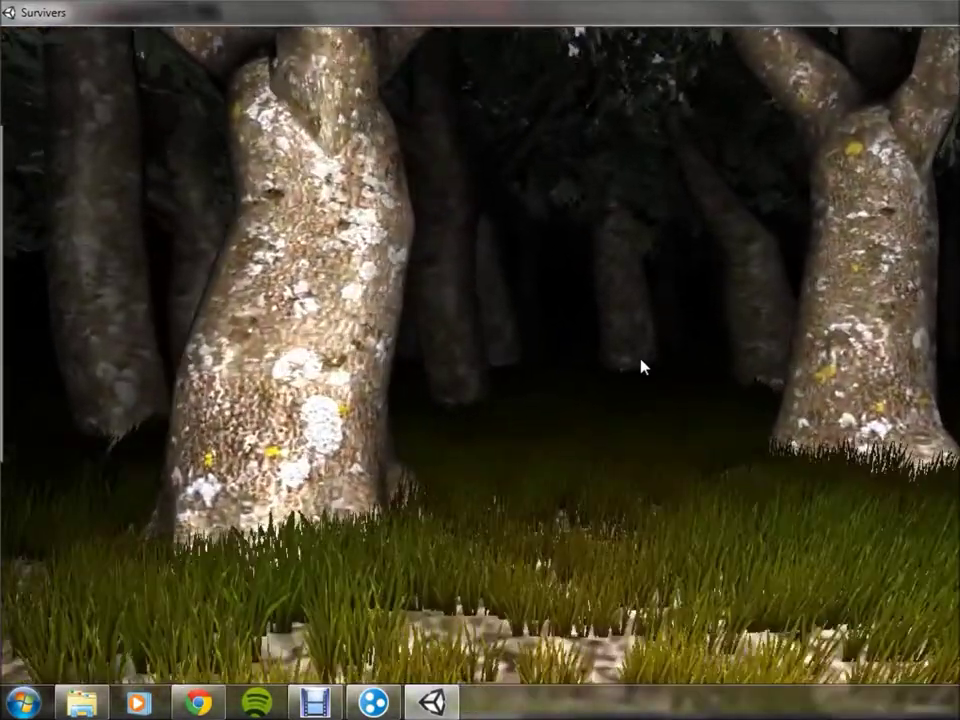
{"action": "key", "text": "w"}
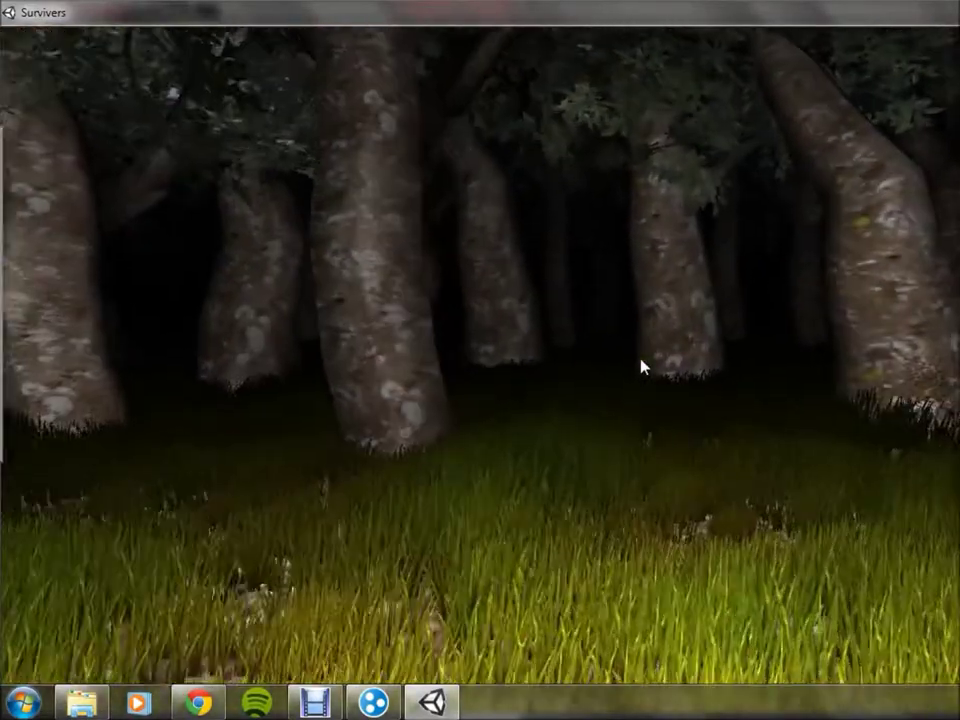
{"action": "key", "text": "w"}
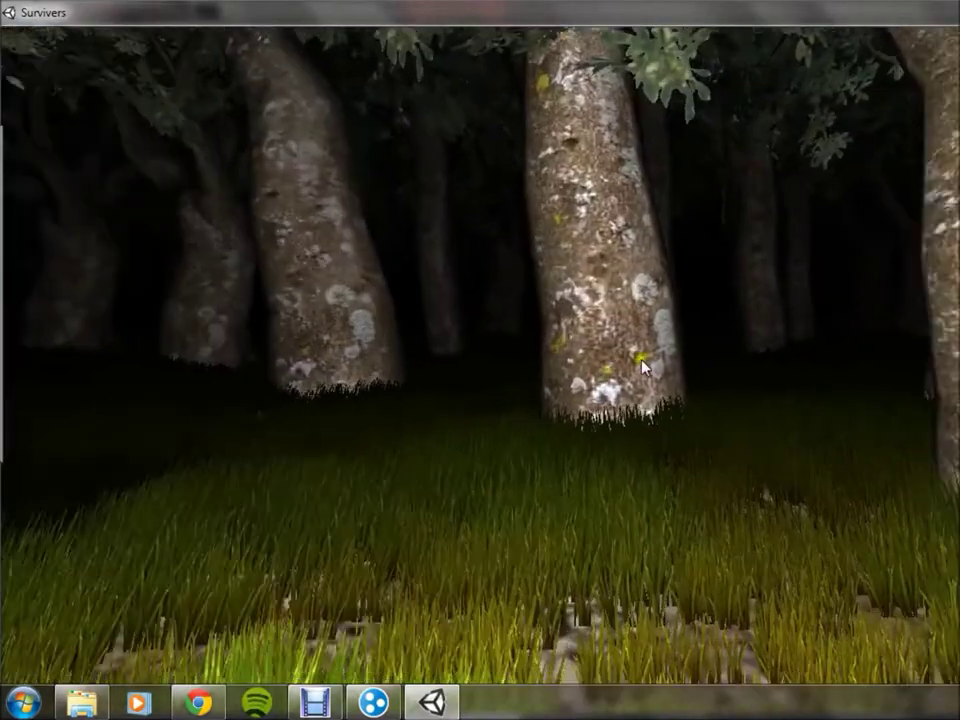
{"action": "key", "text": "w"}
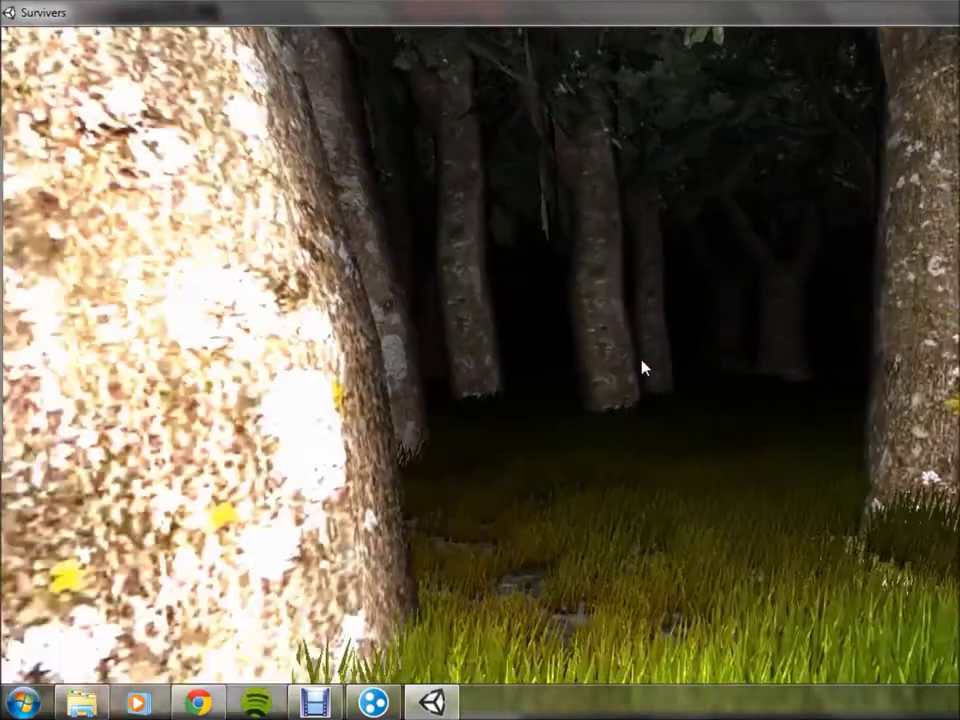
- Pass the forked and pale trees, squeezing between trunks into the darker forest
{"action": "key", "text": "w"}
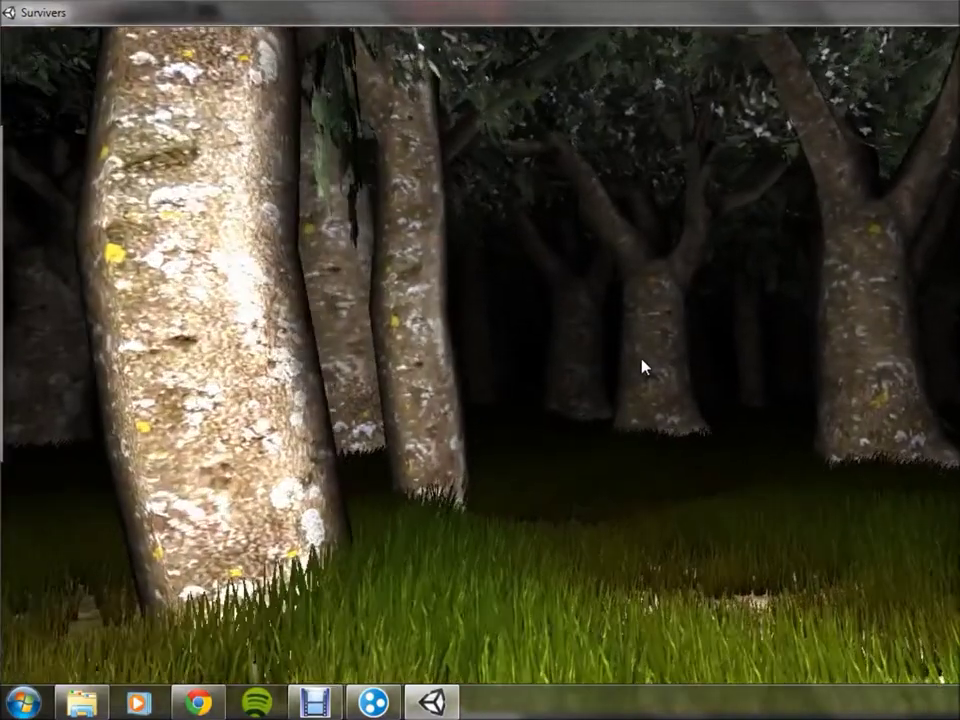
{"action": "key", "text": "w"}
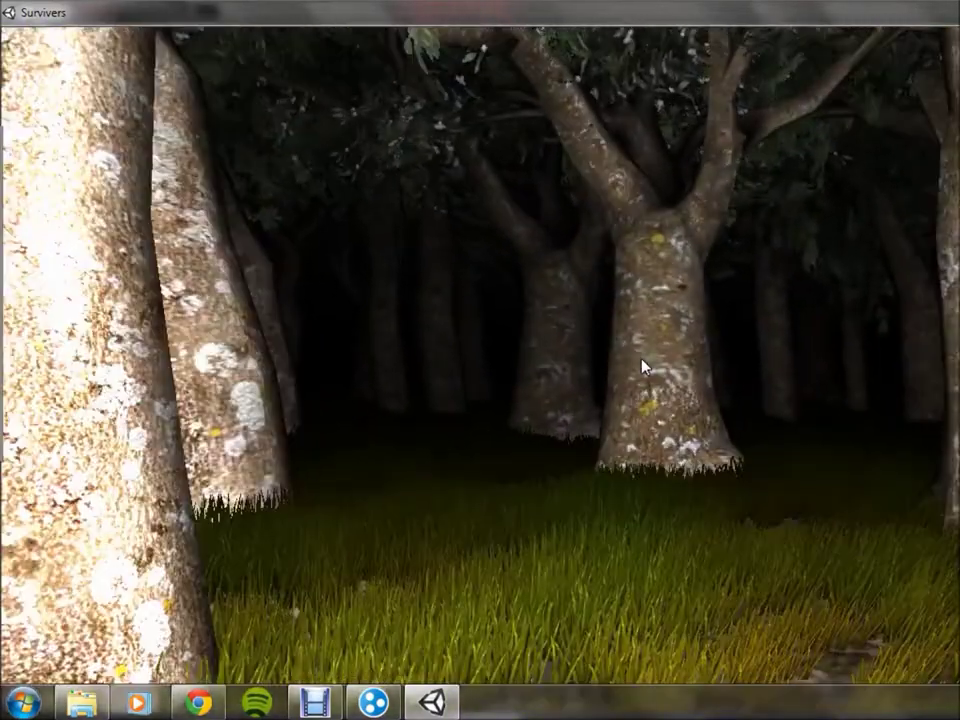
{"action": "key", "text": "w"}
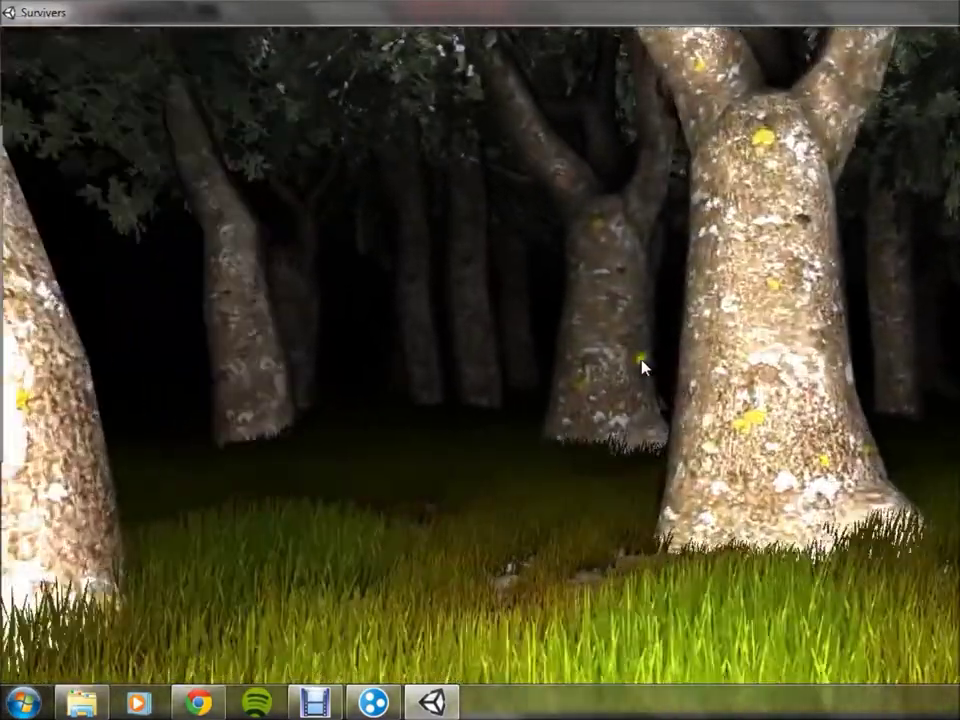
{"action": "key", "text": "w"}
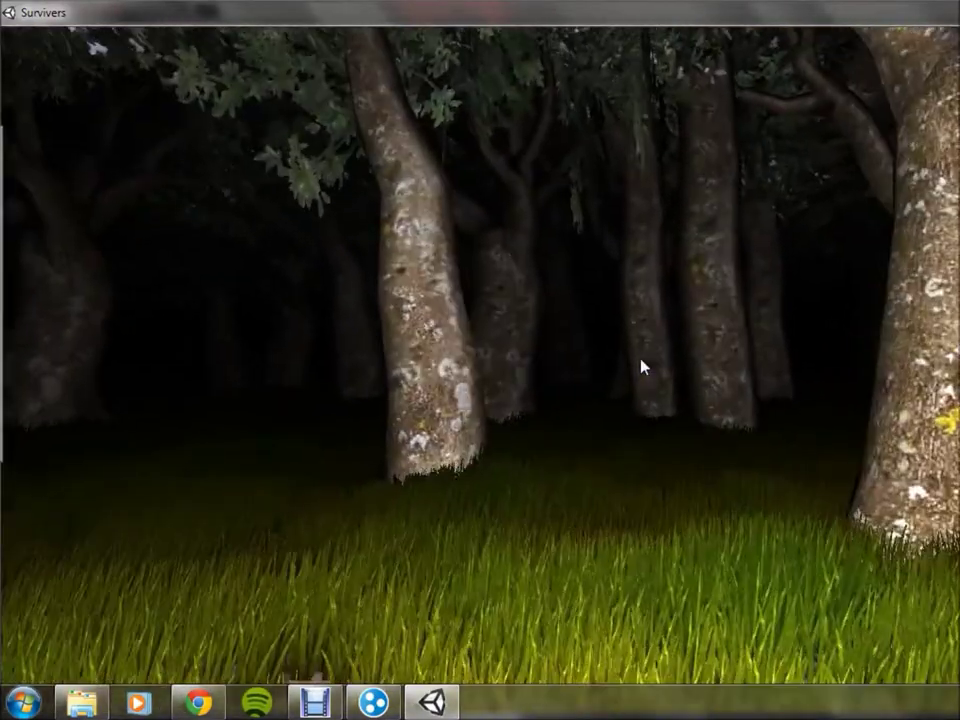
{"action": "key", "text": "w"}
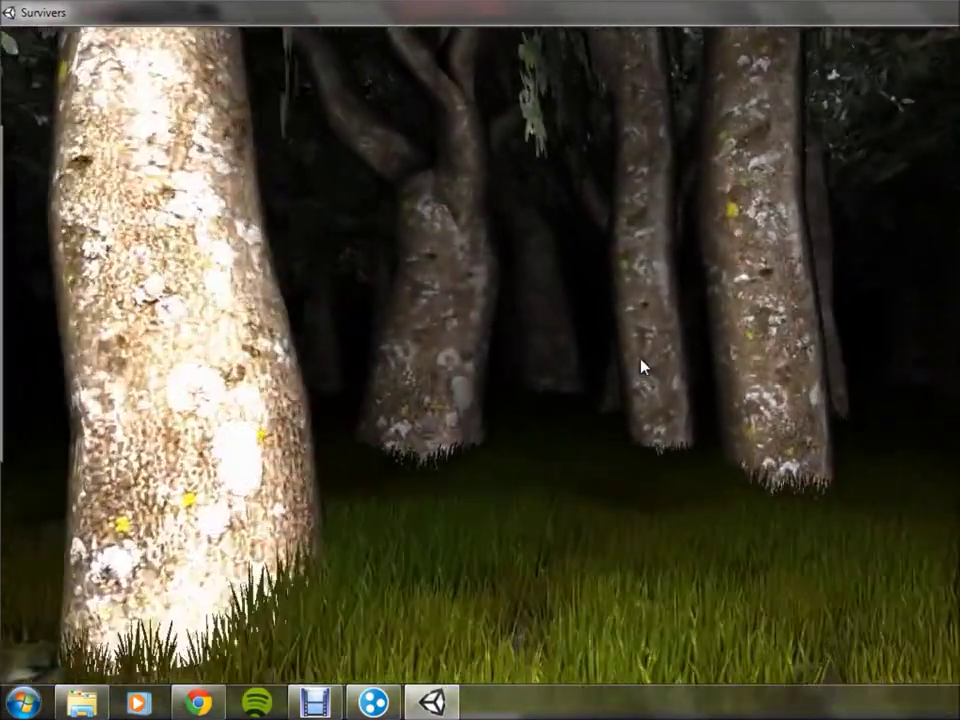
{"action": "key", "text": "w"}
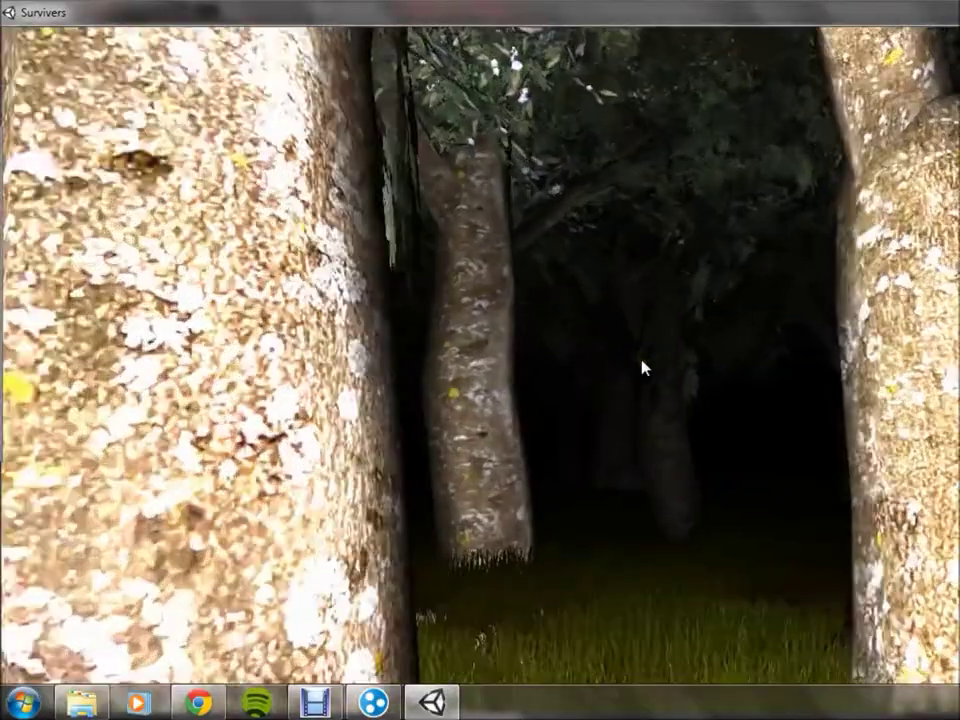
{"action": "key", "text": "w"}
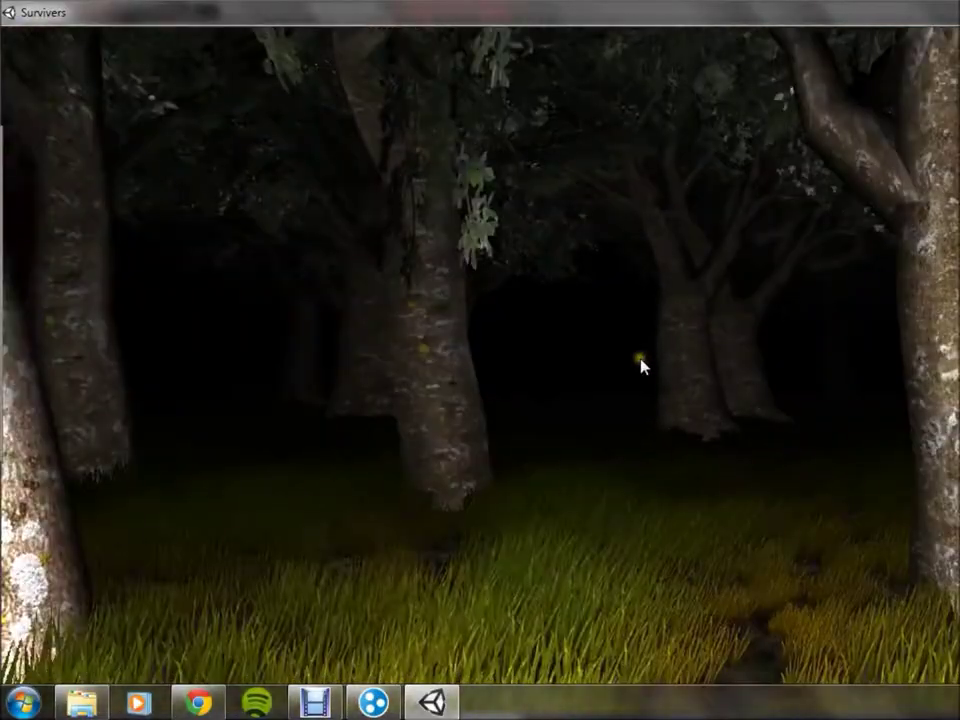
{"action": "key", "text": "w"}
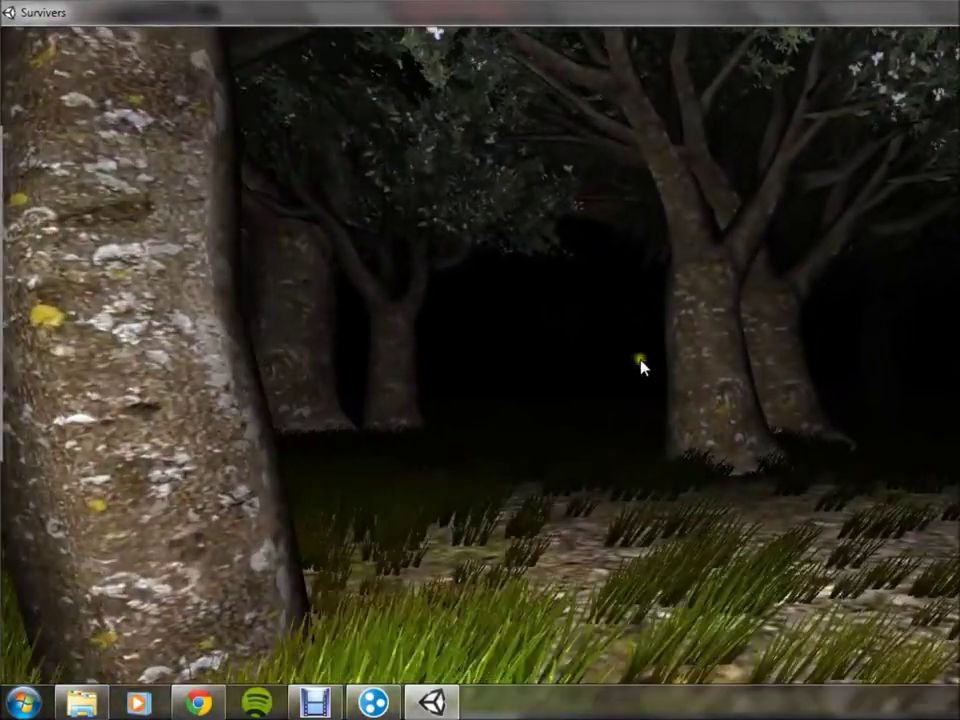
- Head to the distant wooden building and follow the crate wall past several trees
{"action": "key", "text": "w"}
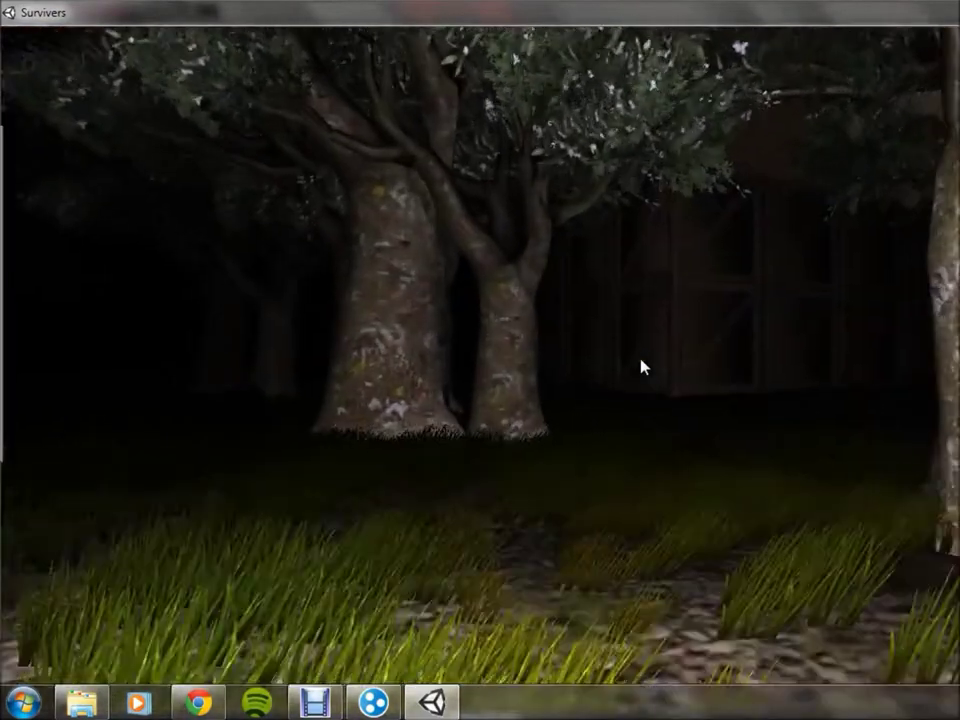
{"action": "key", "text": "w"}
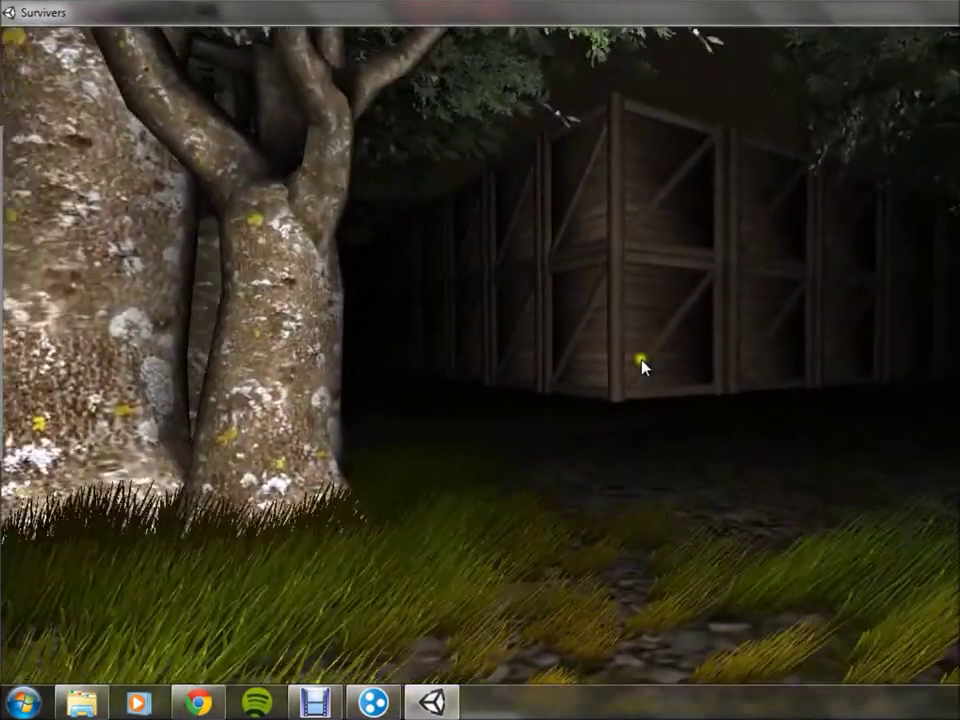
{"action": "key", "text": "w"}
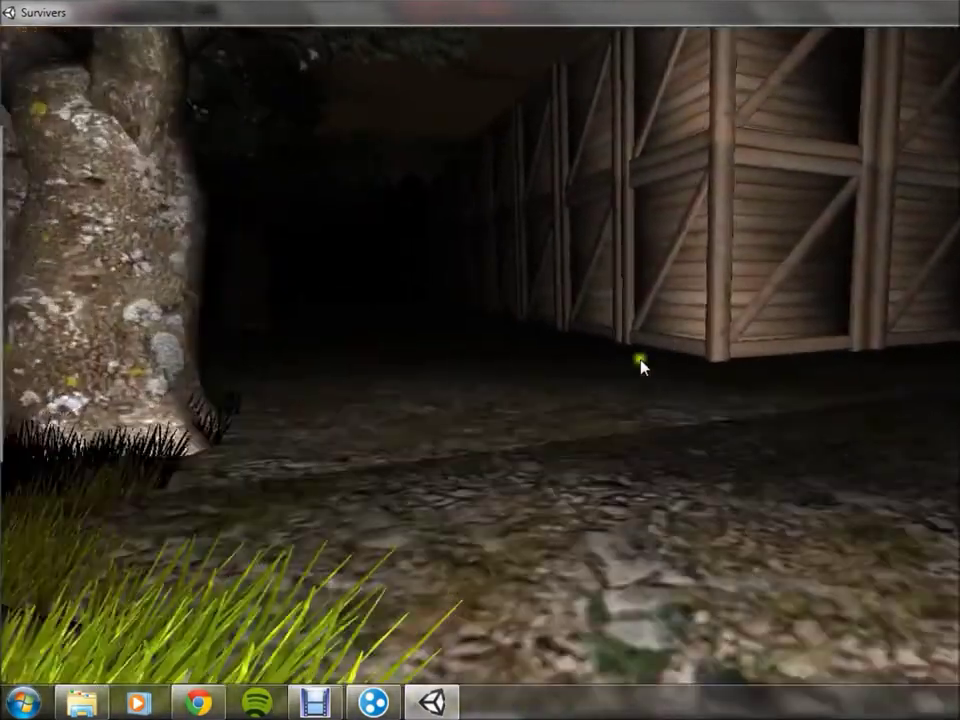
{"action": "key", "text": "w"}
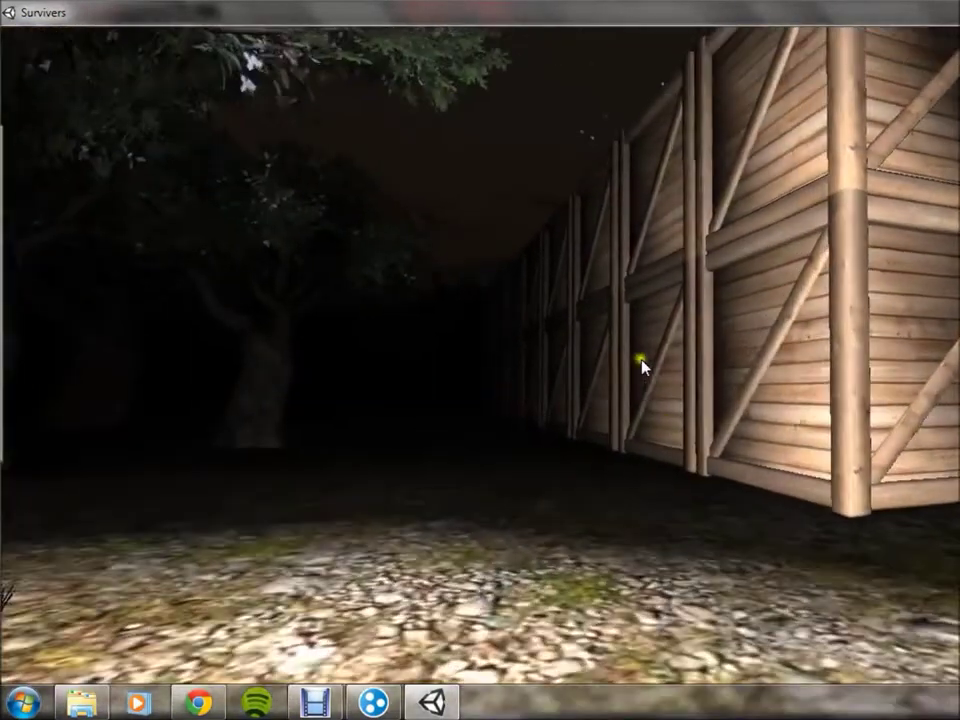
{"action": "key", "text": "w"}
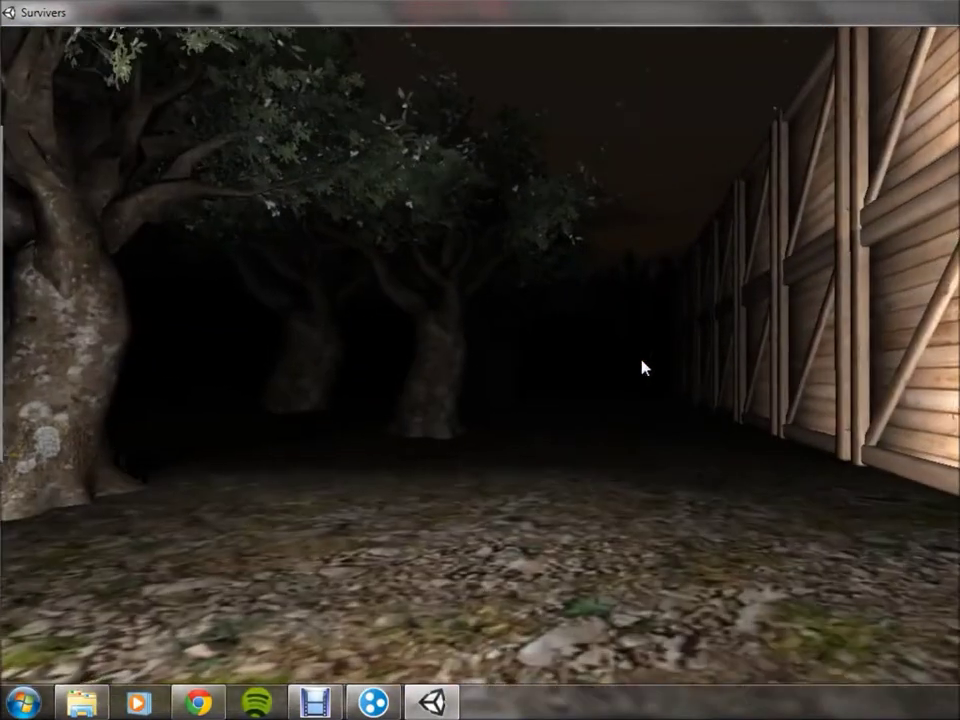
{"action": "key", "text": "w"}
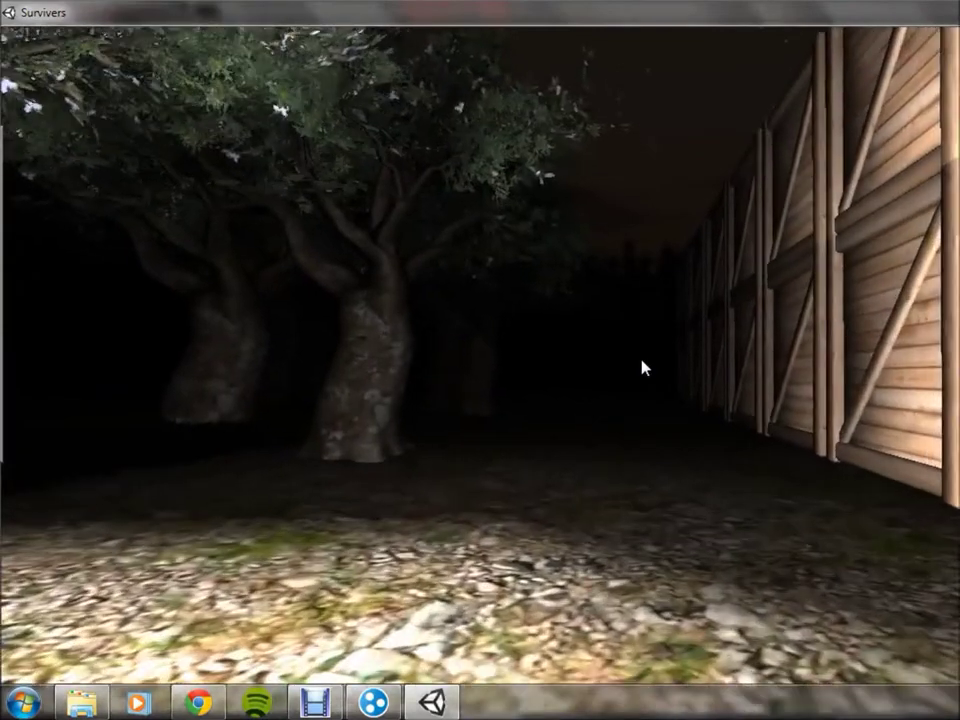
{"action": "key", "text": "w"}
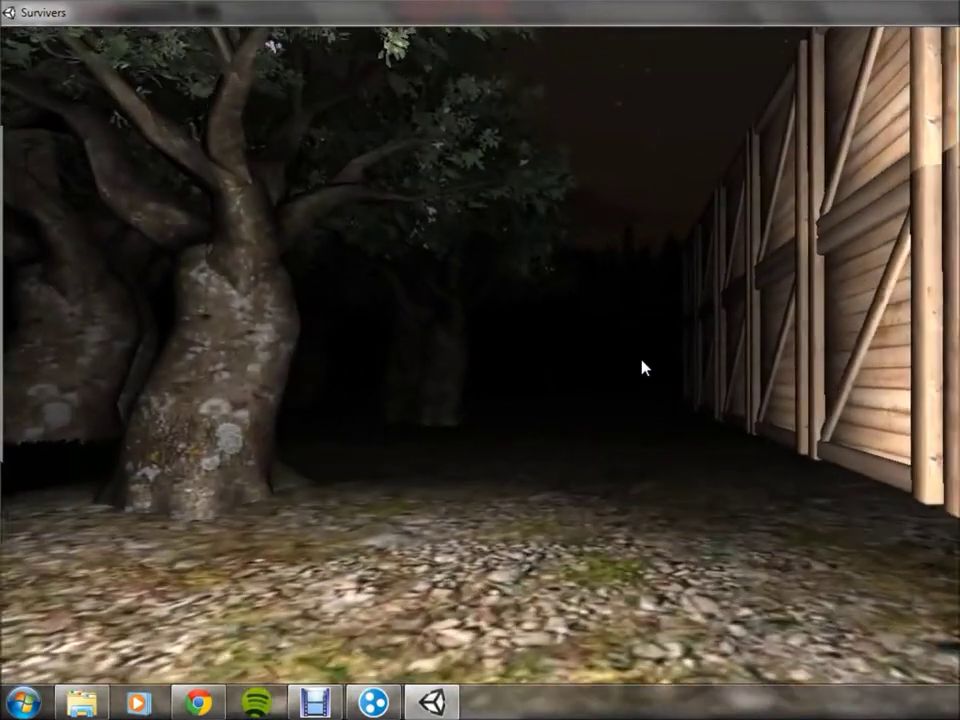
{"action": "key", "text": "w"}
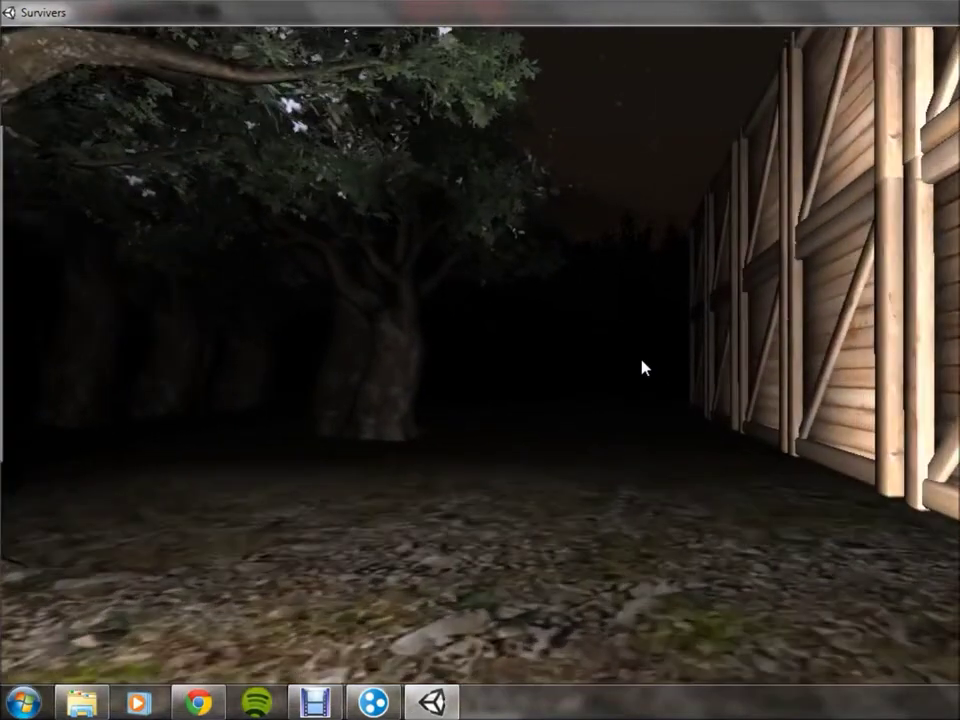
{"action": "key", "text": "w"}
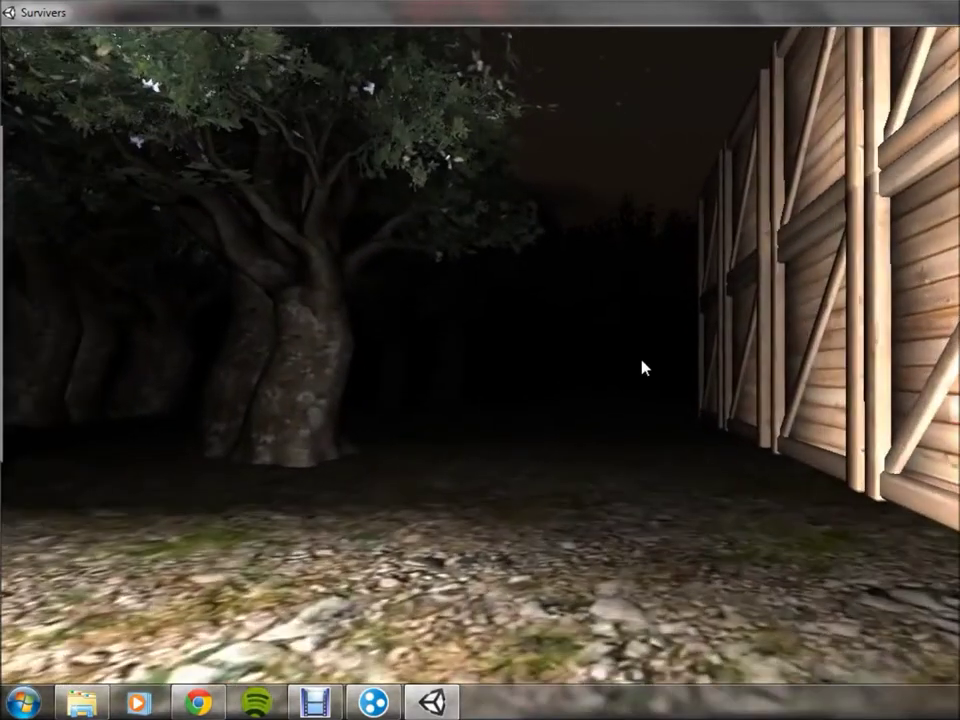
{"action": "key", "text": "w"}
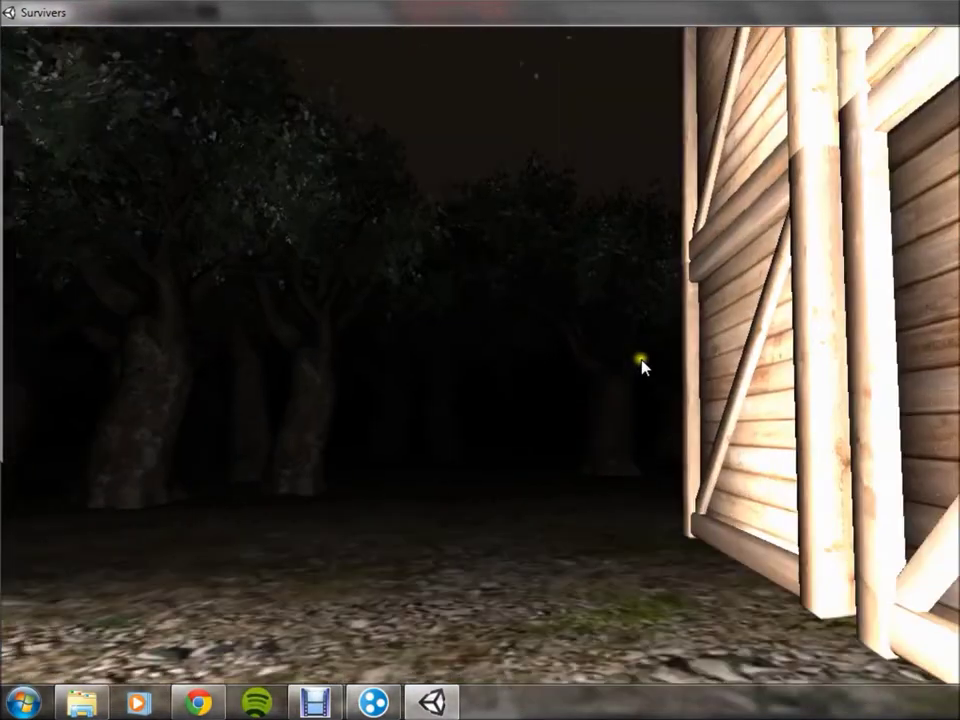
- Wander away from the crates into the forest, then come back toward them
{"action": "key", "text": "a"}
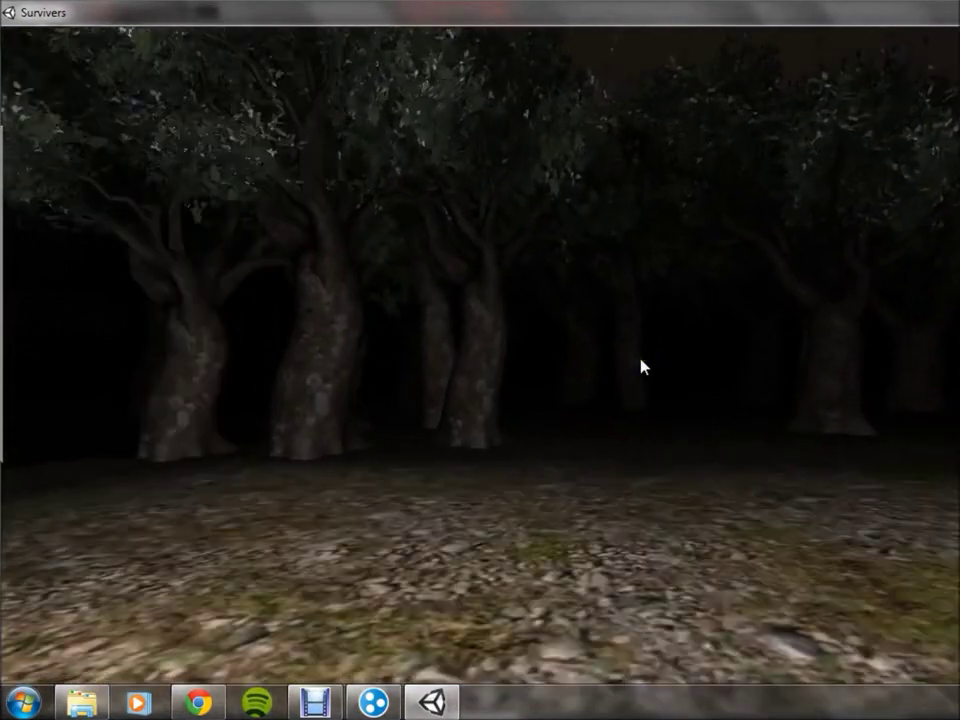
{"action": "key", "text": "a"}
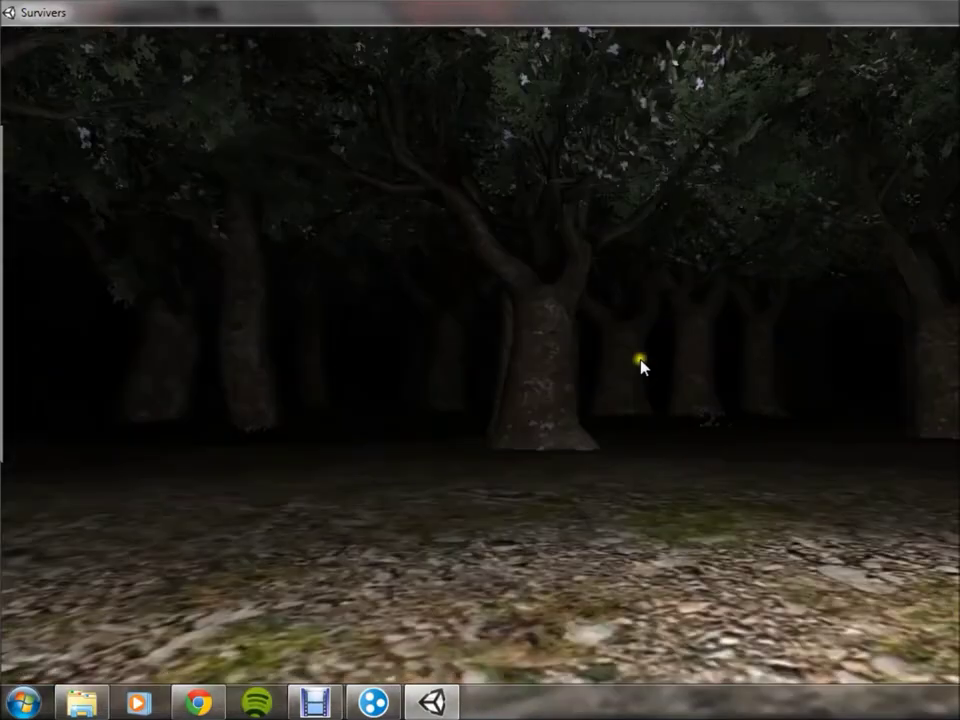
{"action": "key", "text": "a"}
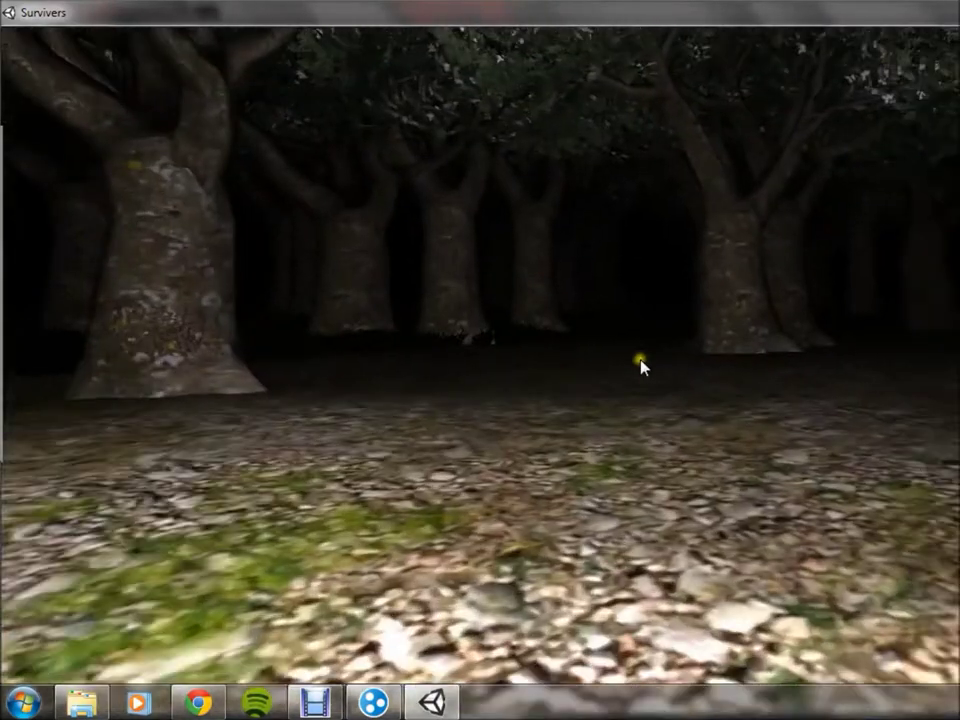
{"action": "key", "text": "d"}
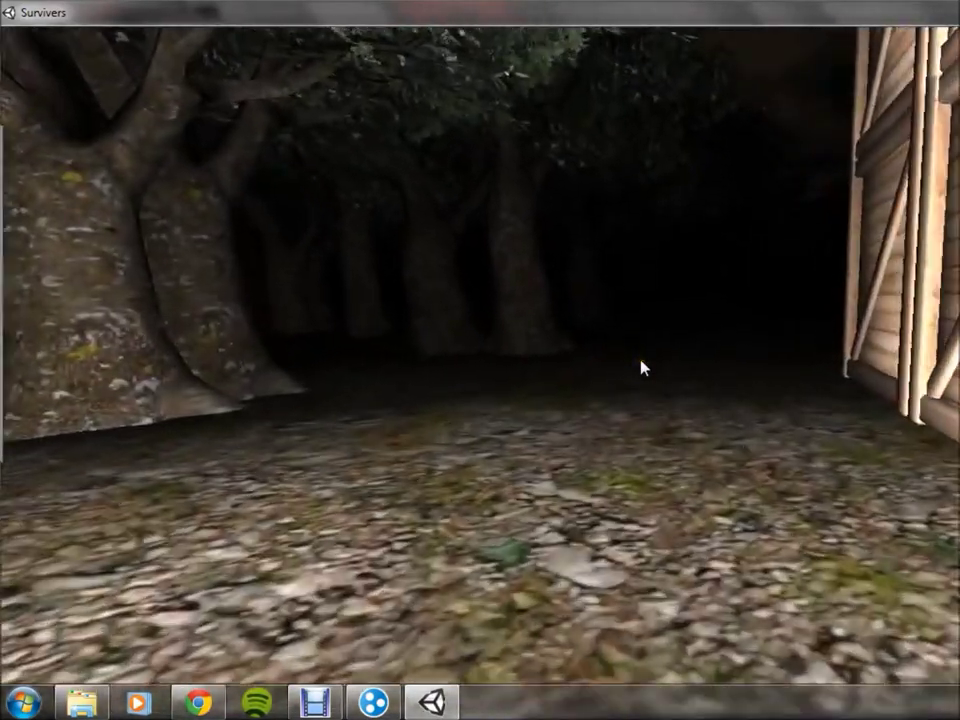
{"action": "key", "text": "s"}
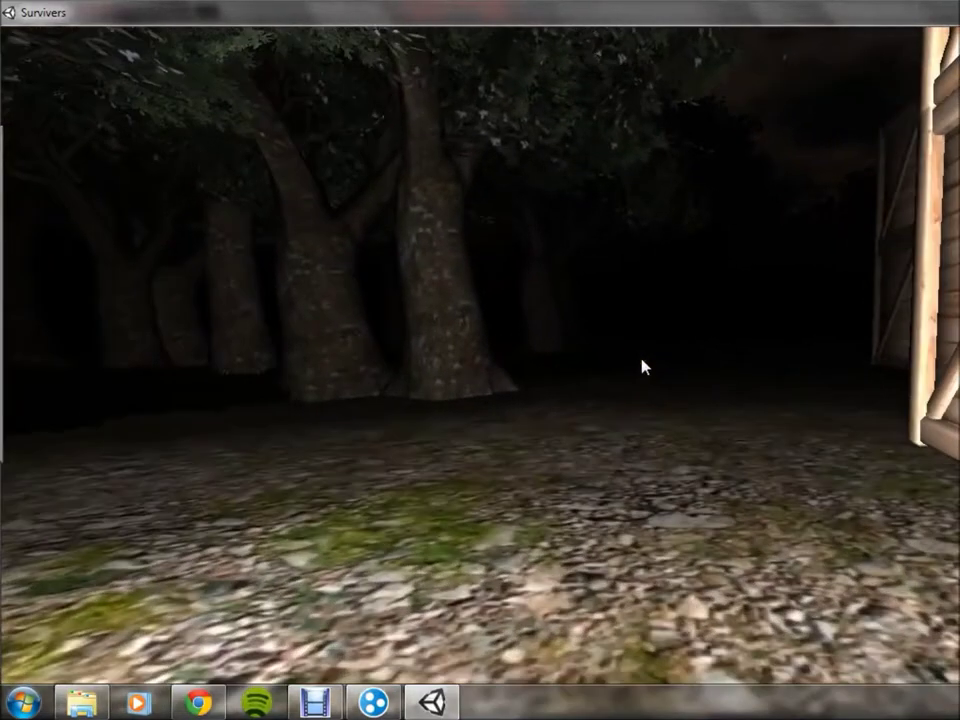
{"action": "key", "text": "d"}
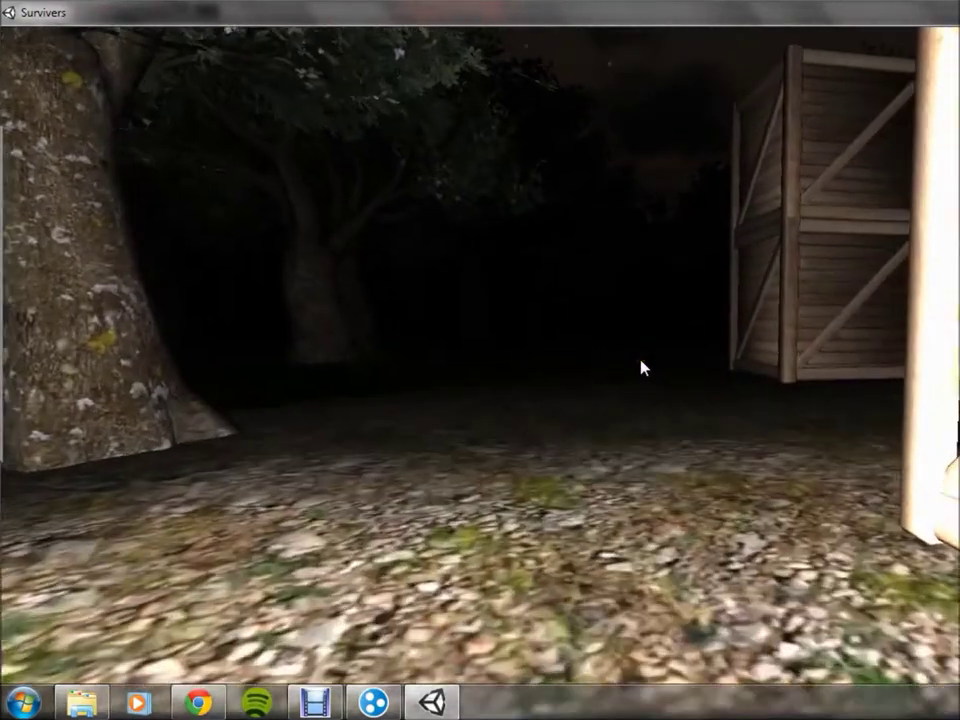
- Follow the crate row into the corridor, glancing up at the sky and back down
{"action": "key", "text": "w"}
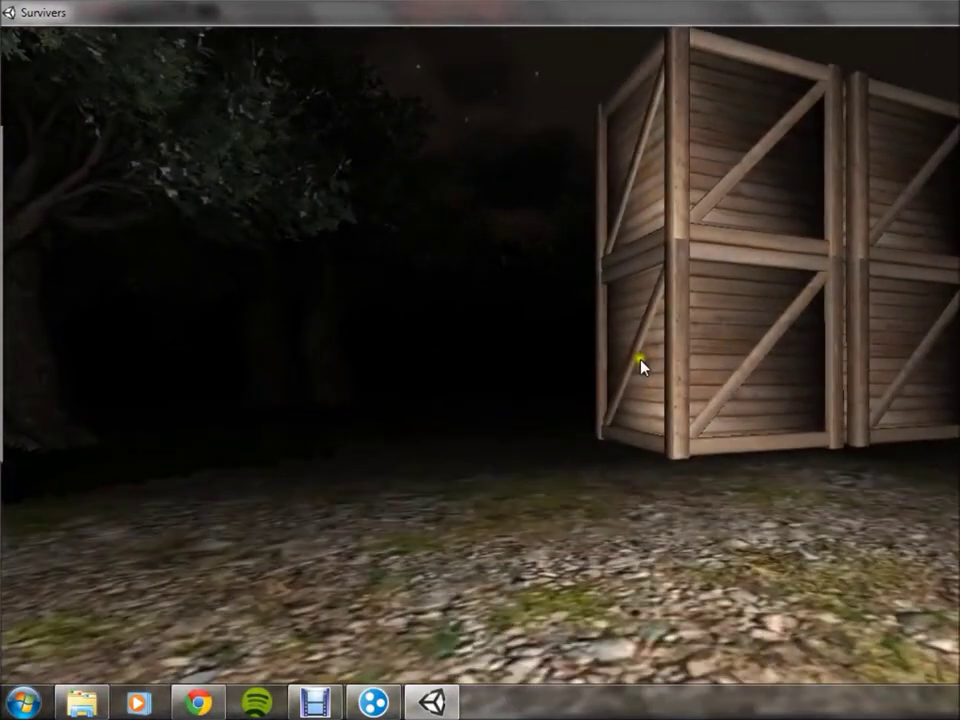
{"action": "key", "text": "w"}
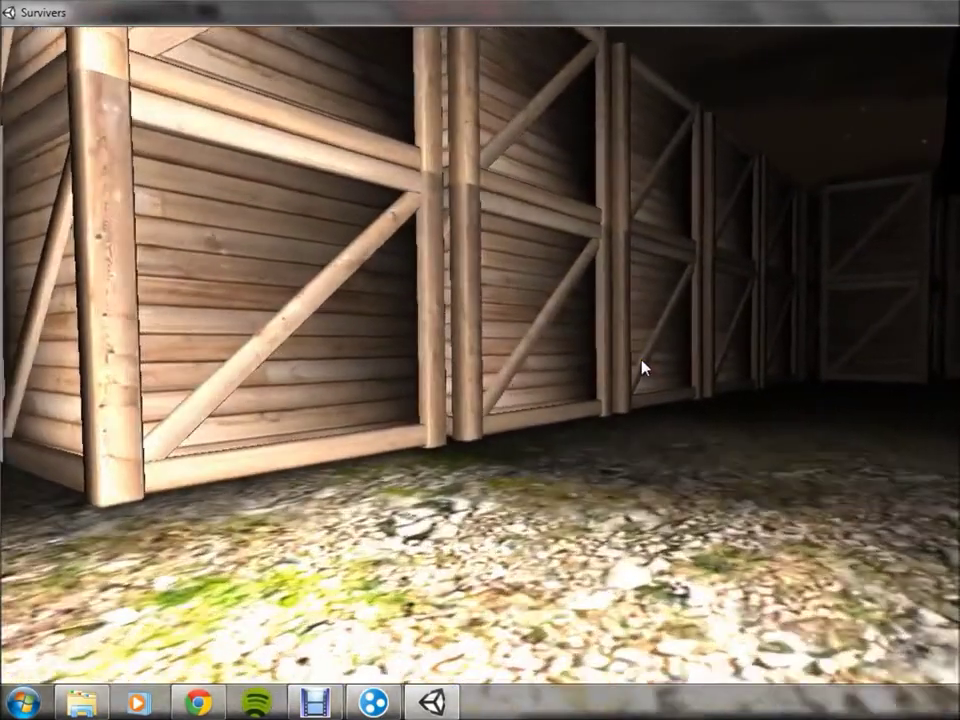
{"action": "key", "text": "w"}
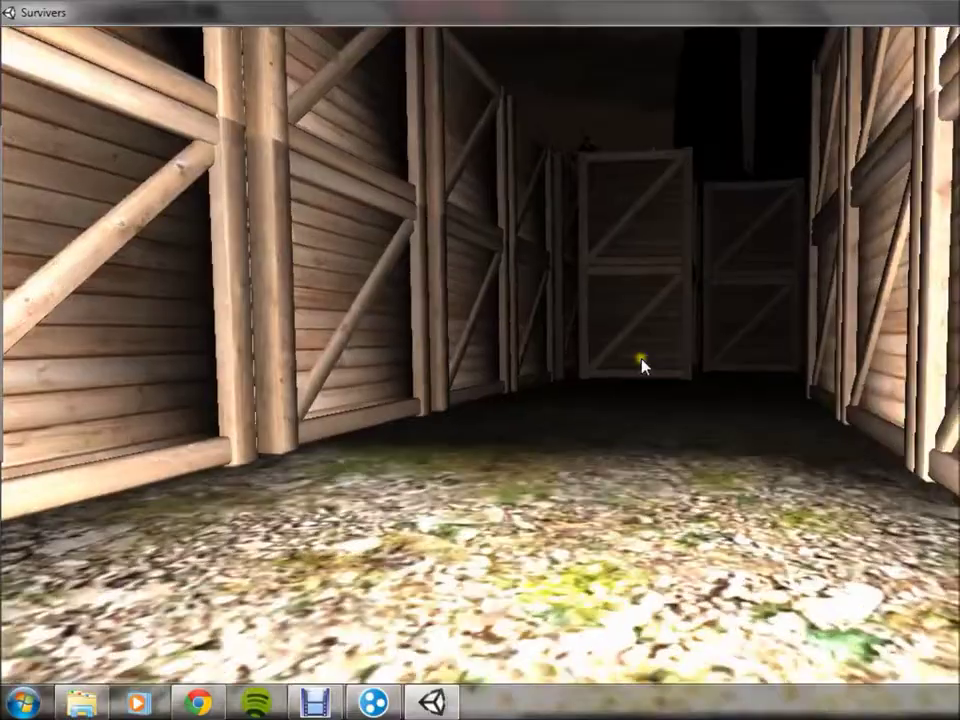
{"action": "key", "text": "w"}
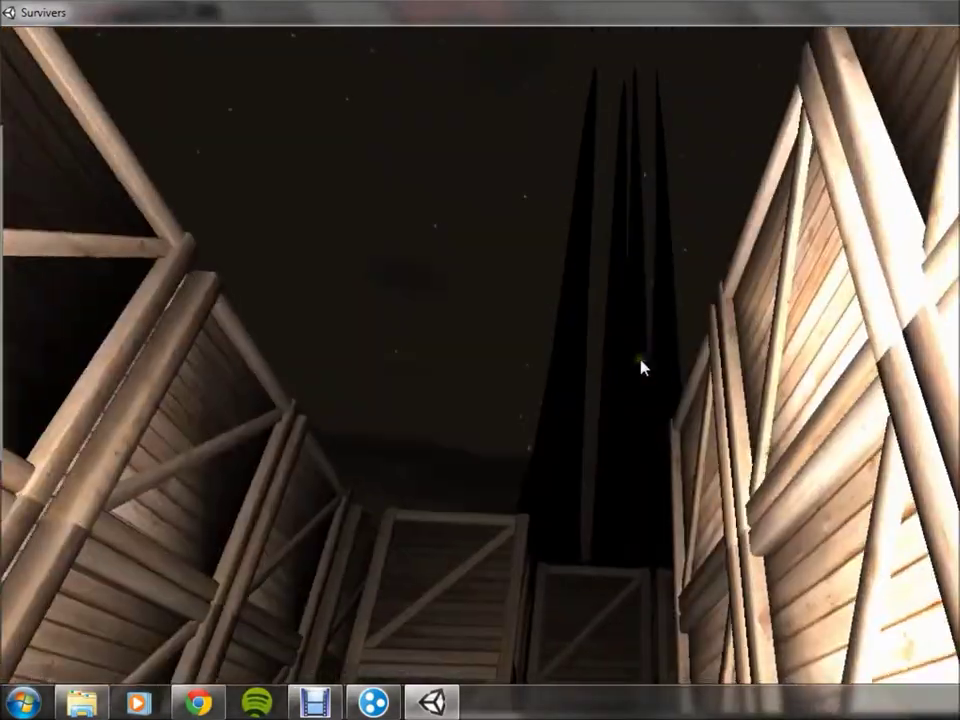
{"action": "key", "text": "w"}
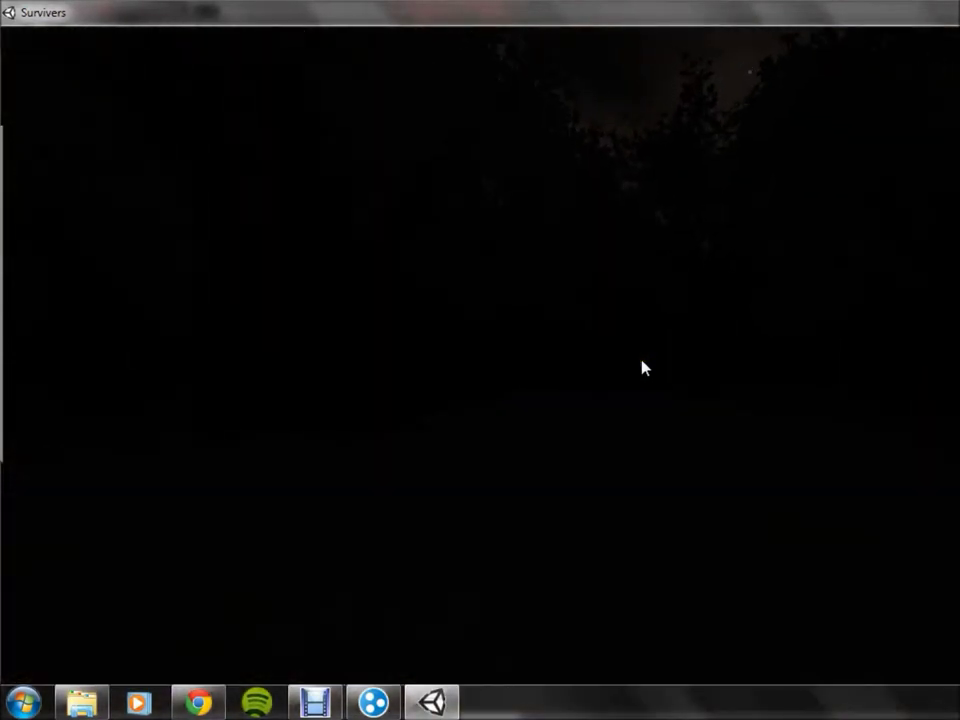
- Turn on the flashlight so the leafy forest floor and tall trees are visible again
{"action": "left_click", "coordinate": [643, 365]}
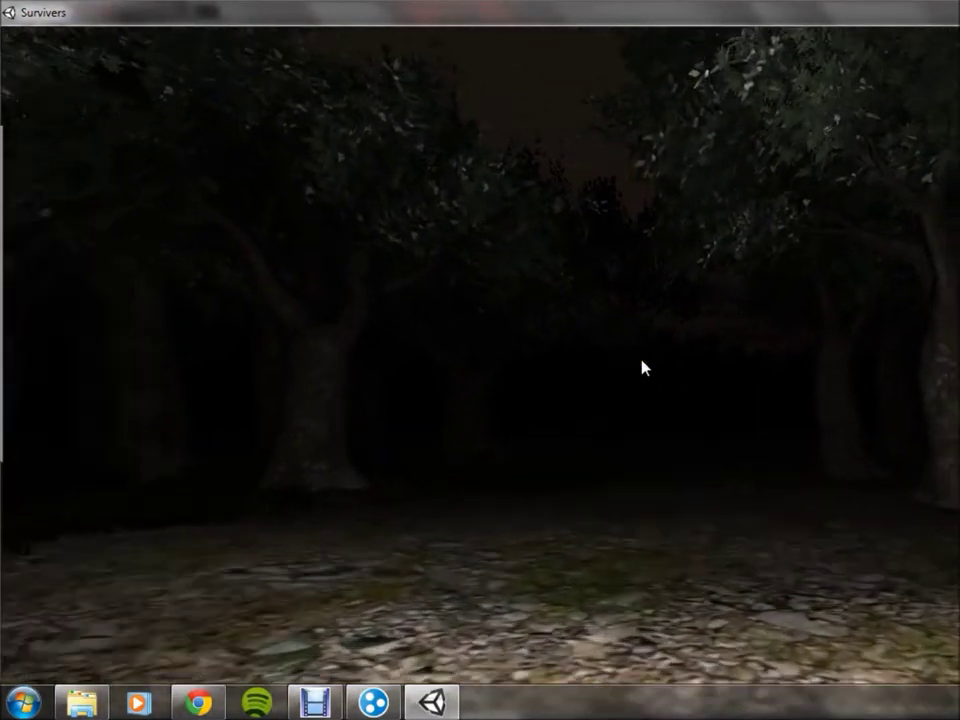
- Walk through the forest past a tree toward the white statues
{"action": "key", "text": "w"}
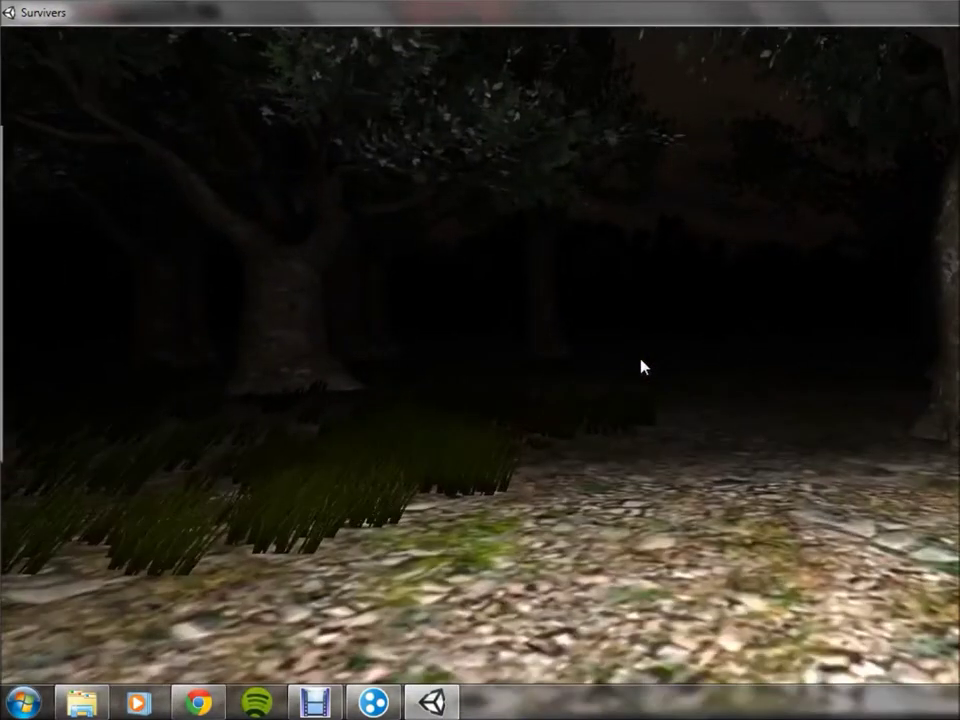
{"action": "key", "text": "w"}
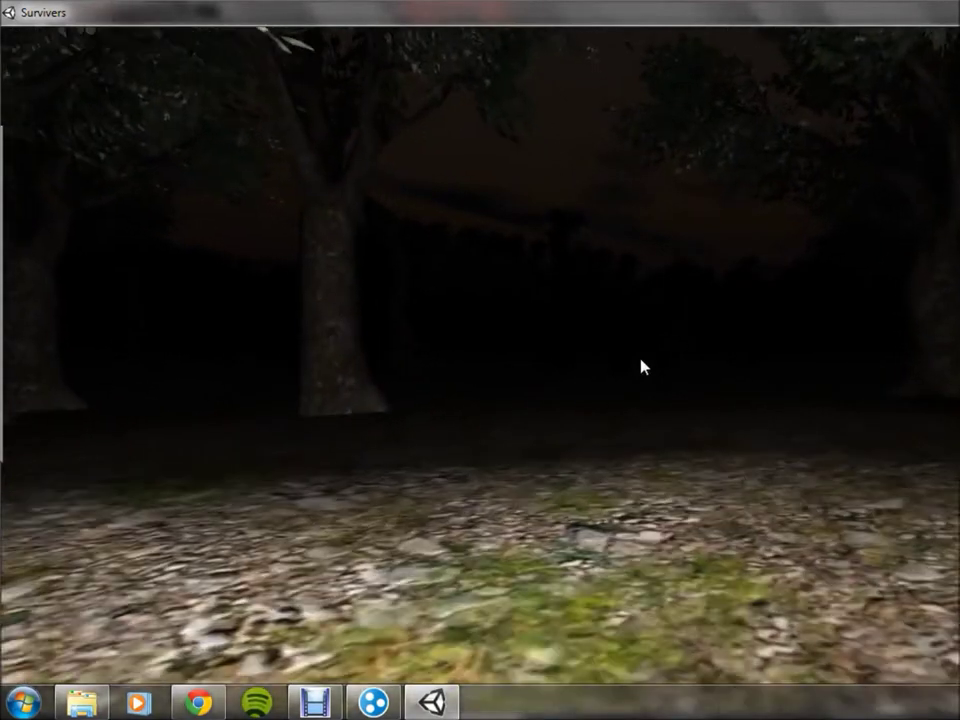
{"action": "key", "text": "w"}
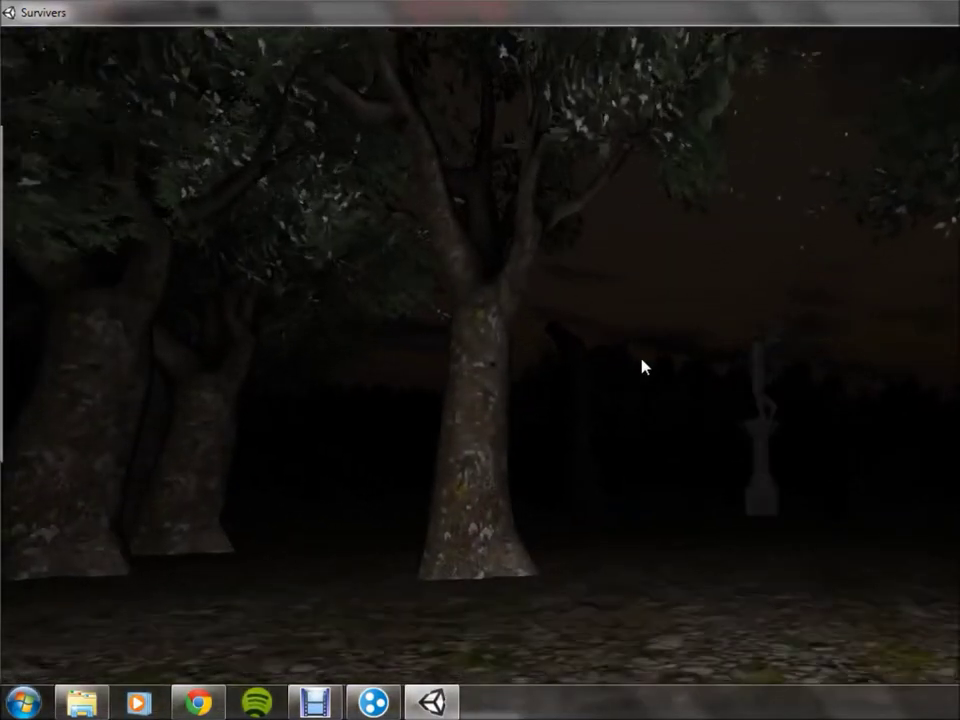
{"action": "key", "text": "w"}
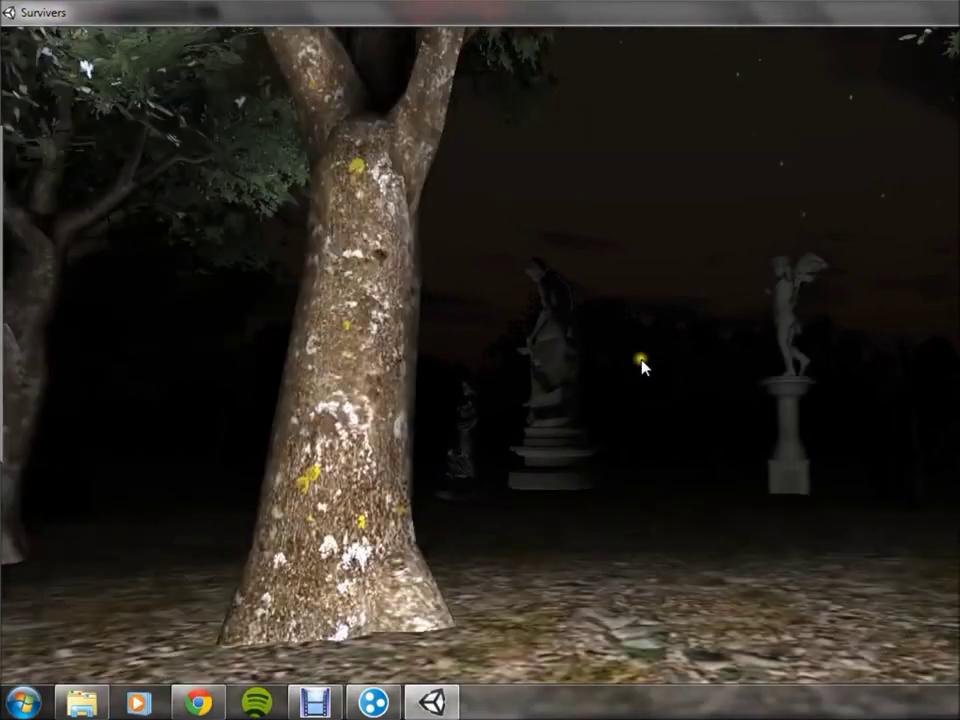
{"action": "key", "text": "w"}
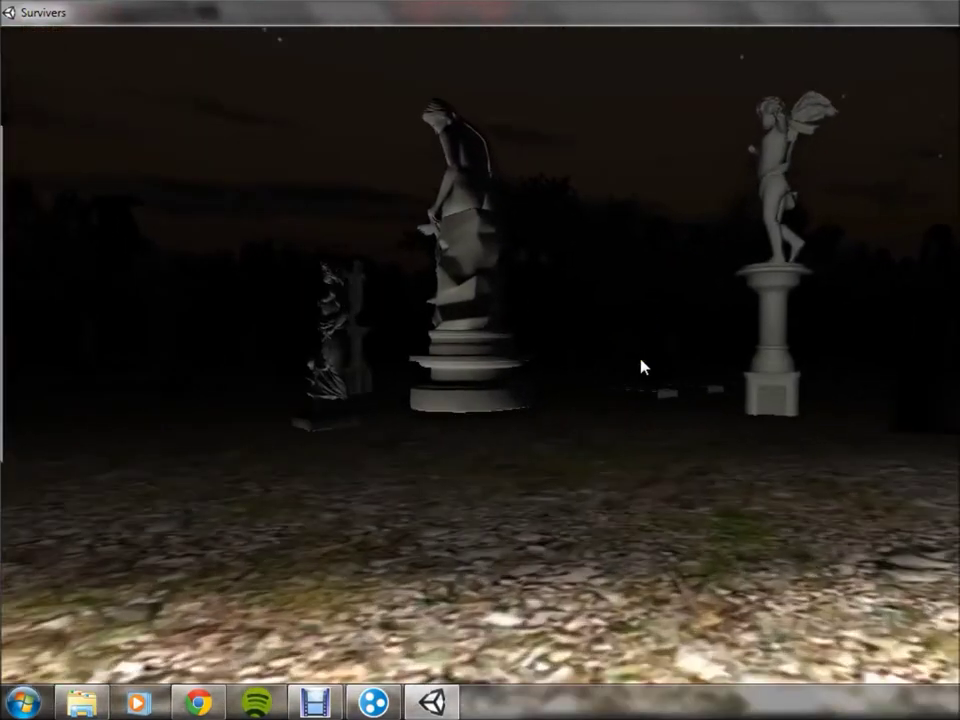
{"action": "key", "text": "w"}
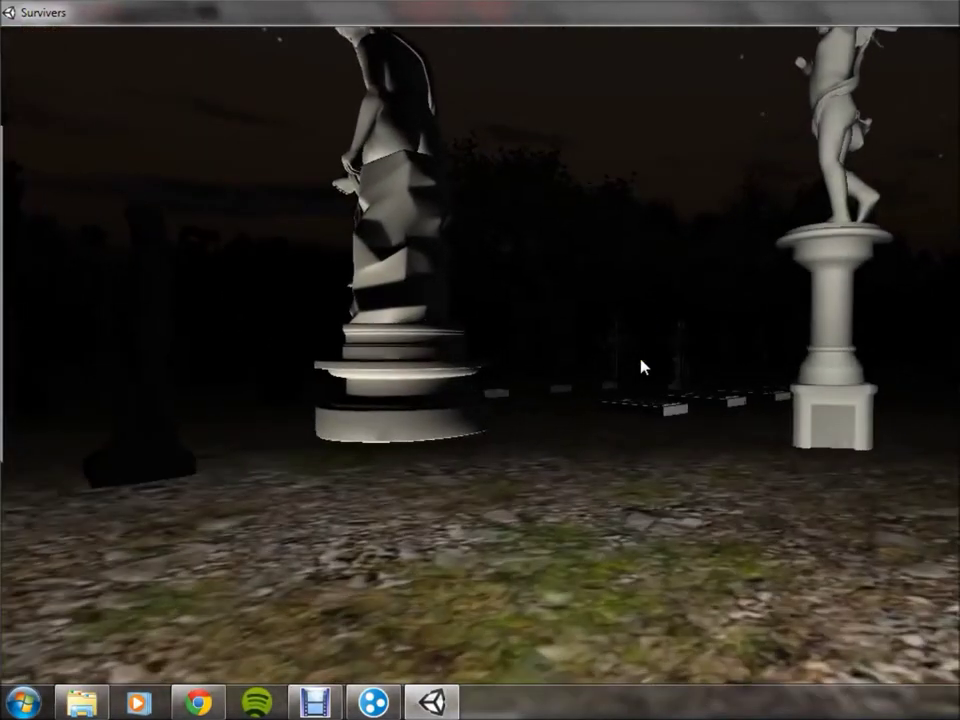
- Pass the chess-piece statue to the graves, toggling the flashlight, and follow the grave row
{"action": "key", "text": "w"}
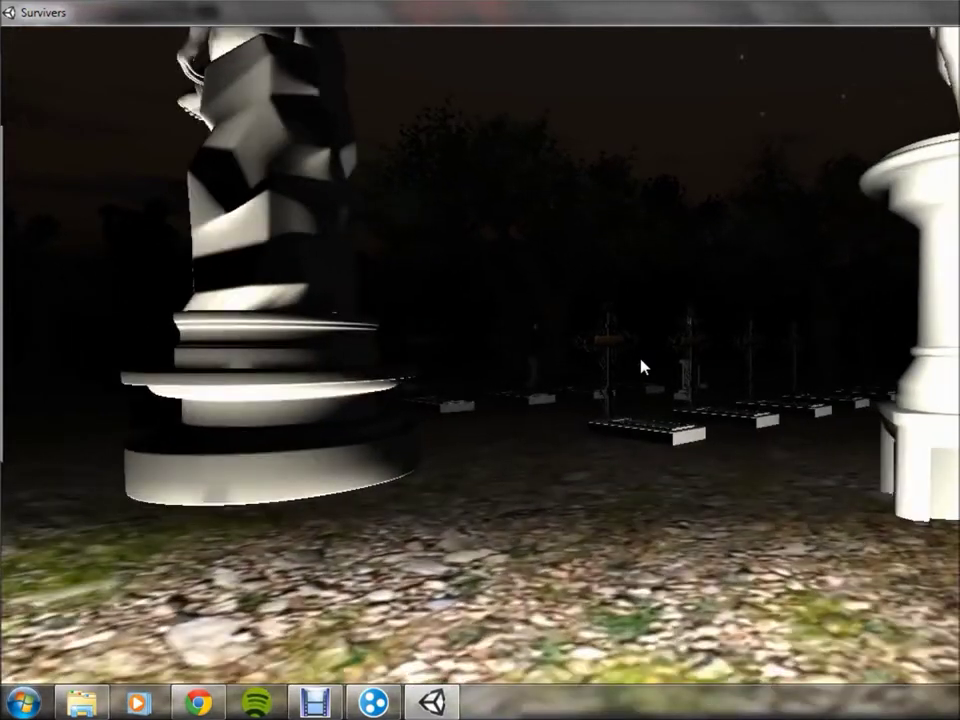
{"action": "key", "text": "w"}
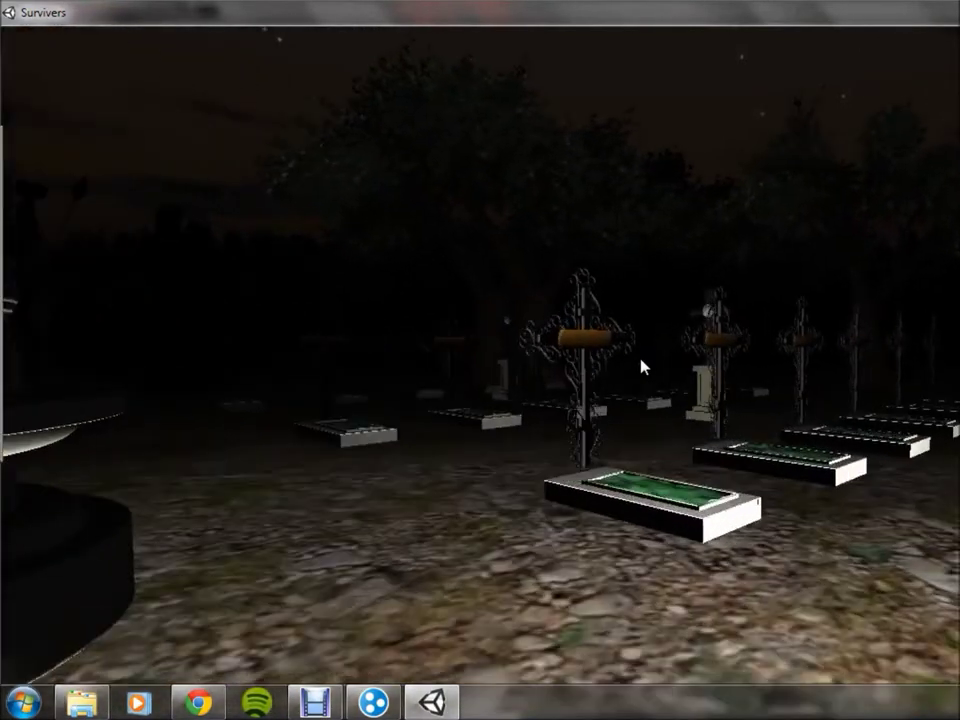
{"action": "key", "text": "w"}
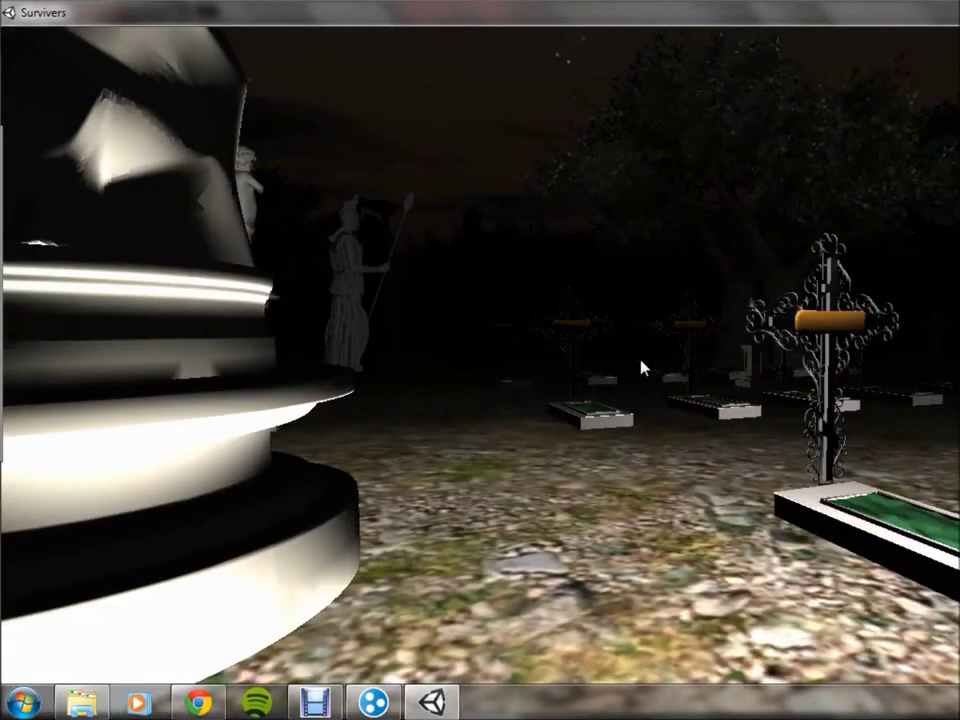
{"action": "key", "text": "f"}
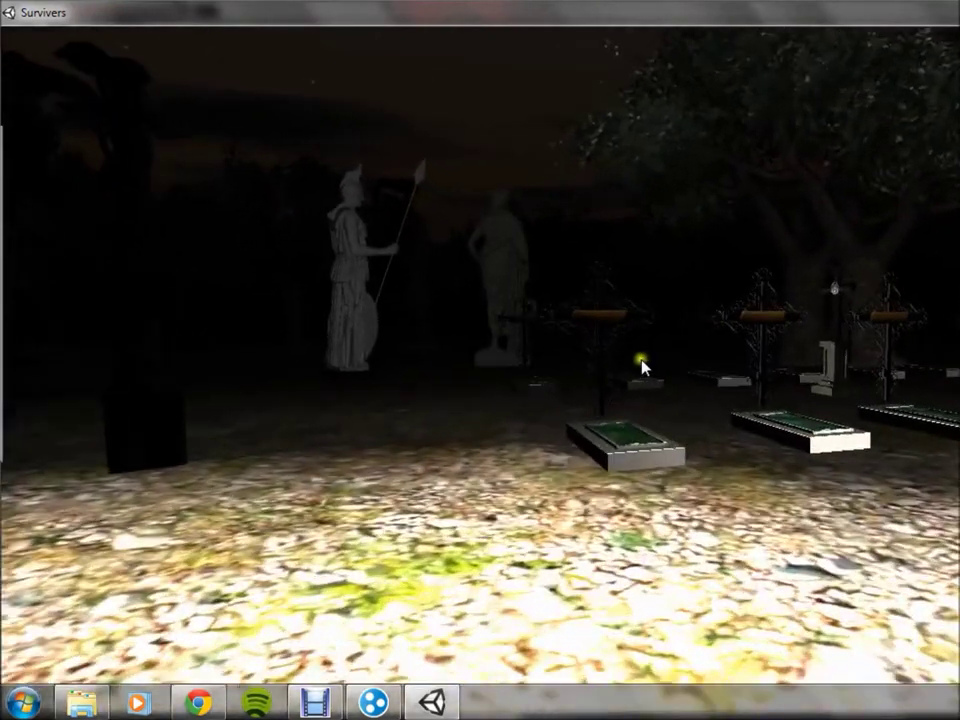
{"action": "key", "text": "w"}
{"action": "key", "text": "w"}
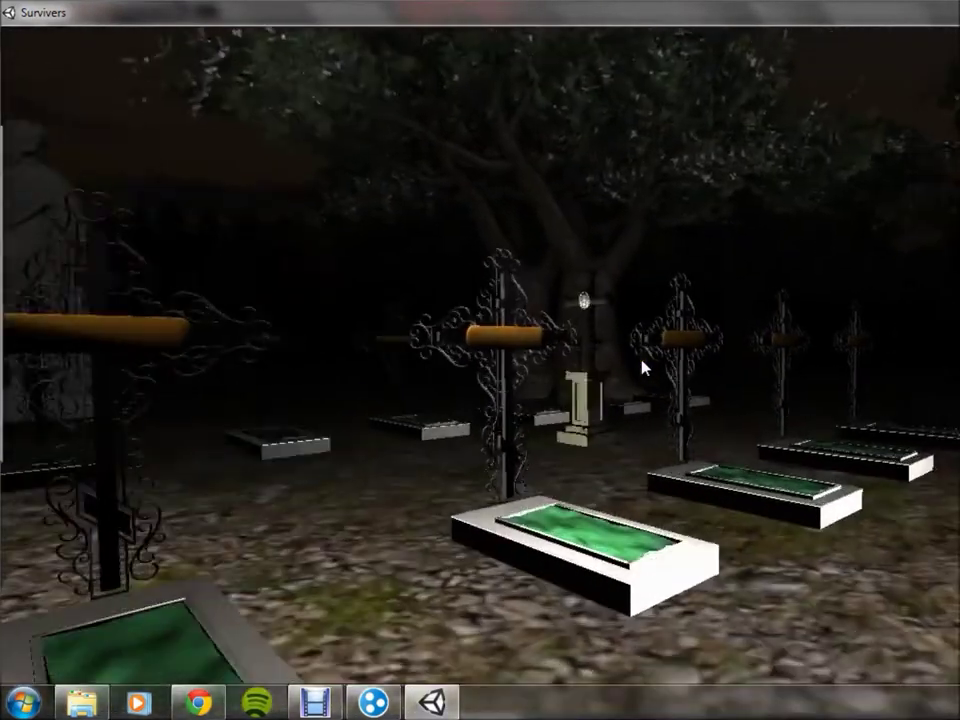
{"action": "key", "text": "w"}
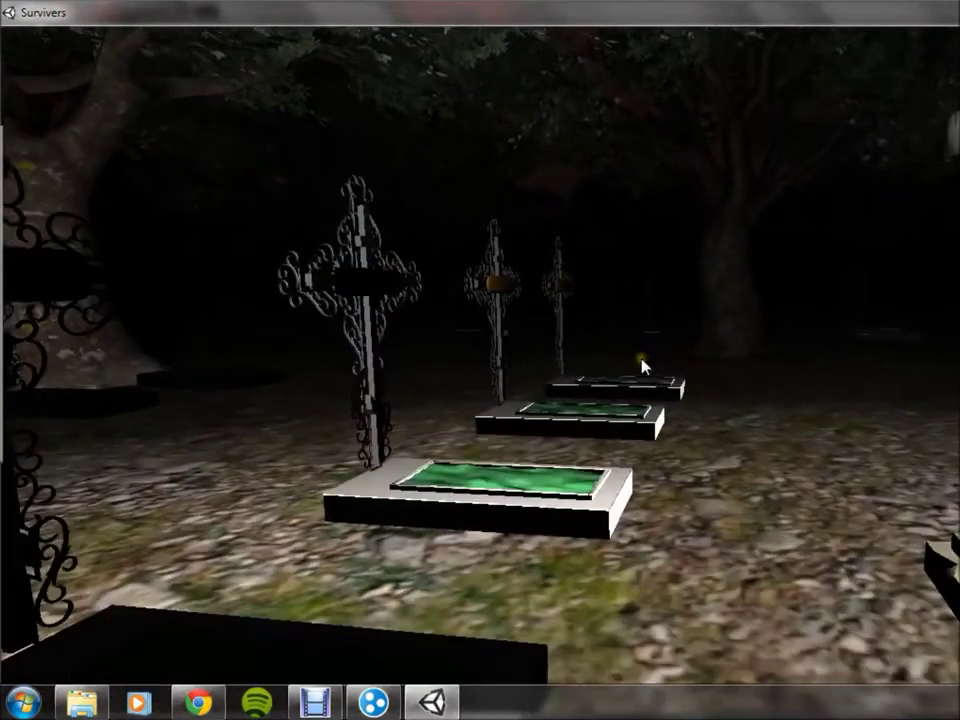
- Pass the tree to the white cross on its pedestal, heading toward the seated statue
{"action": "key", "text": "w"}
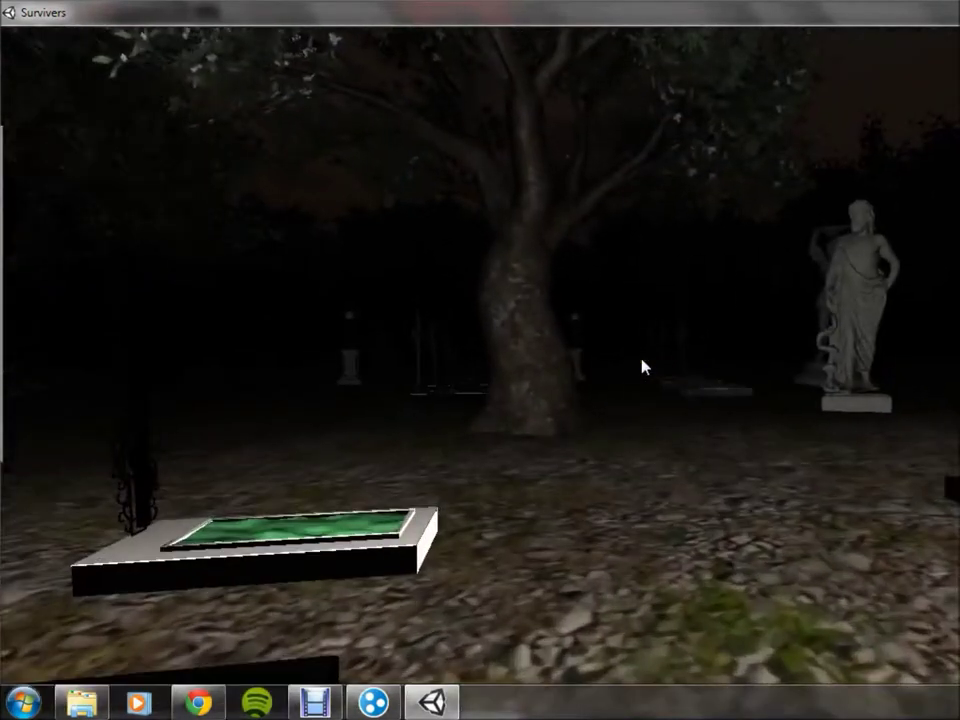
{"action": "key", "text": "w"}
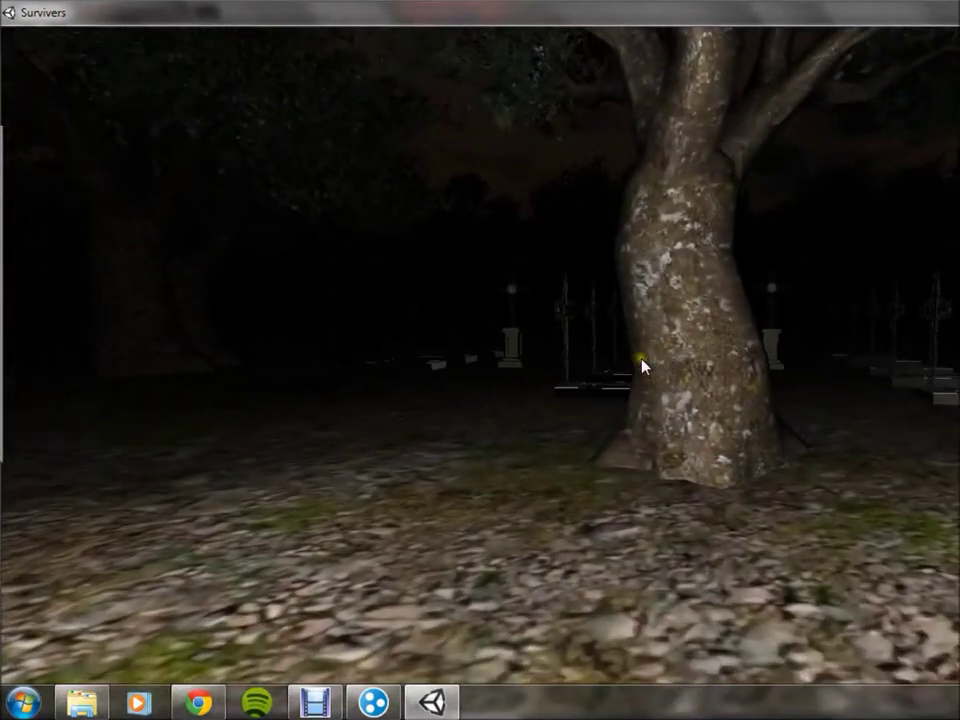
{"action": "key", "text": "w"}
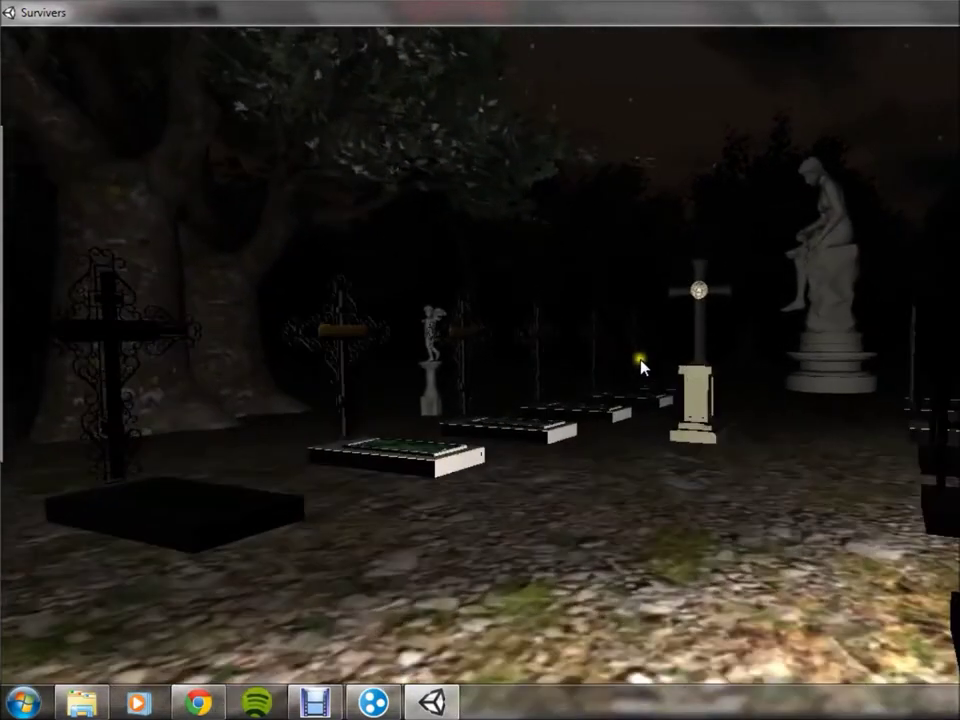
{"action": "key", "text": "w"}
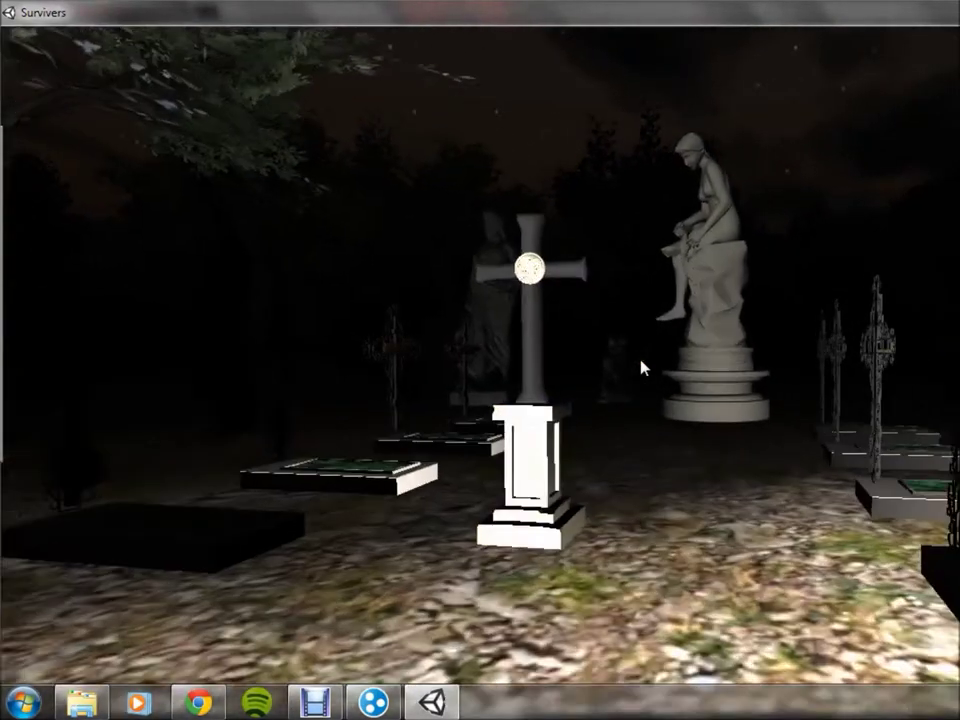
{"action": "key", "text": "w"}
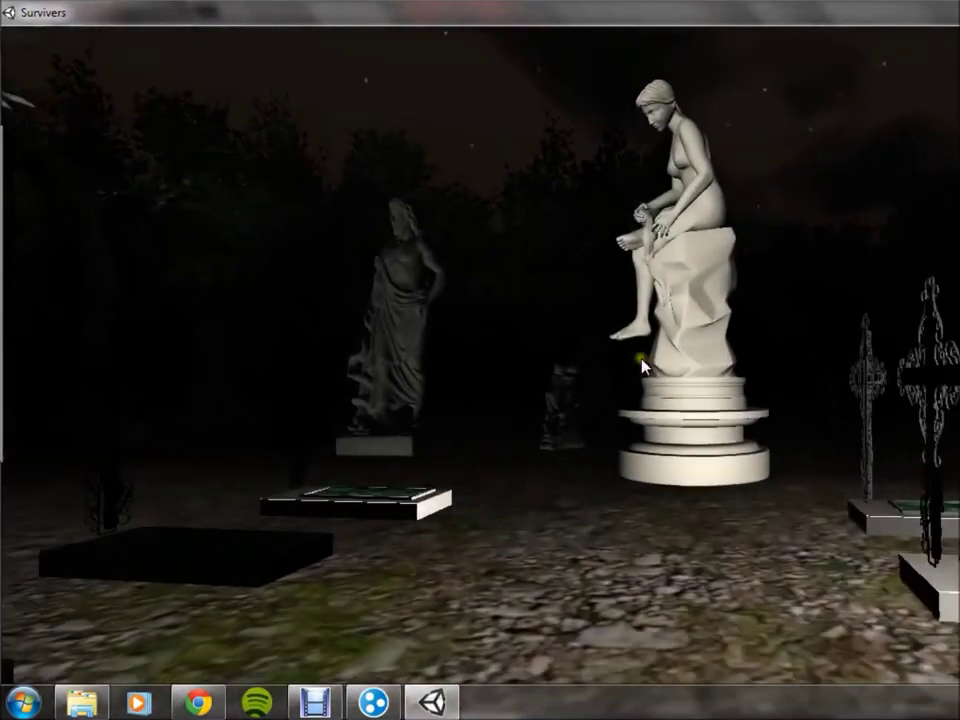
- Pass the standing and seated statues, then return to the ornate cross
{"action": "key", "text": "w"}
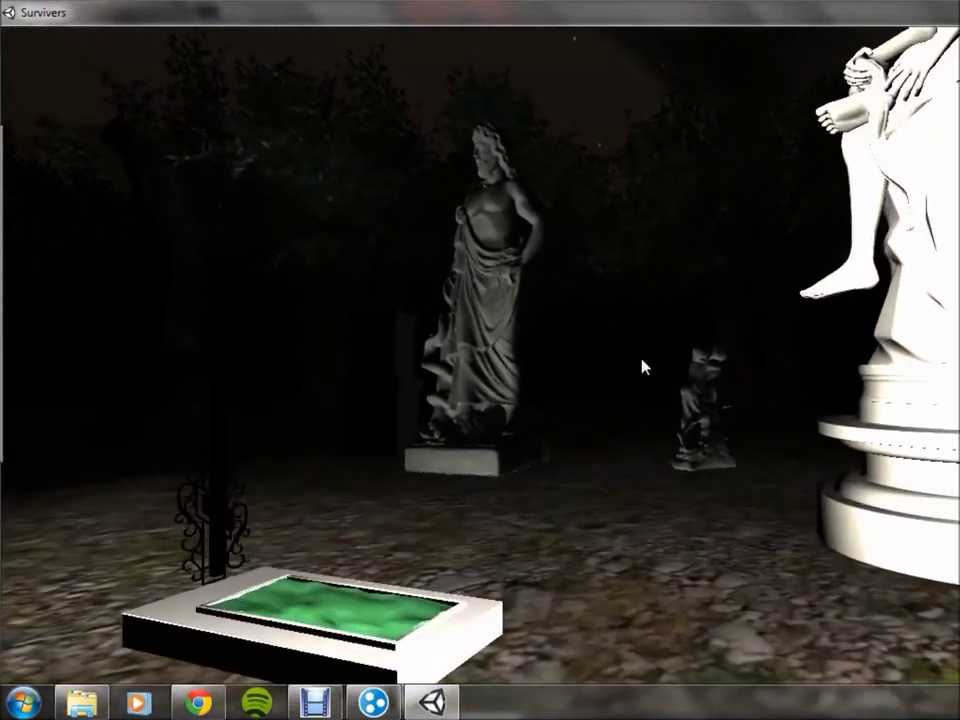
{"action": "key", "text": "w"}
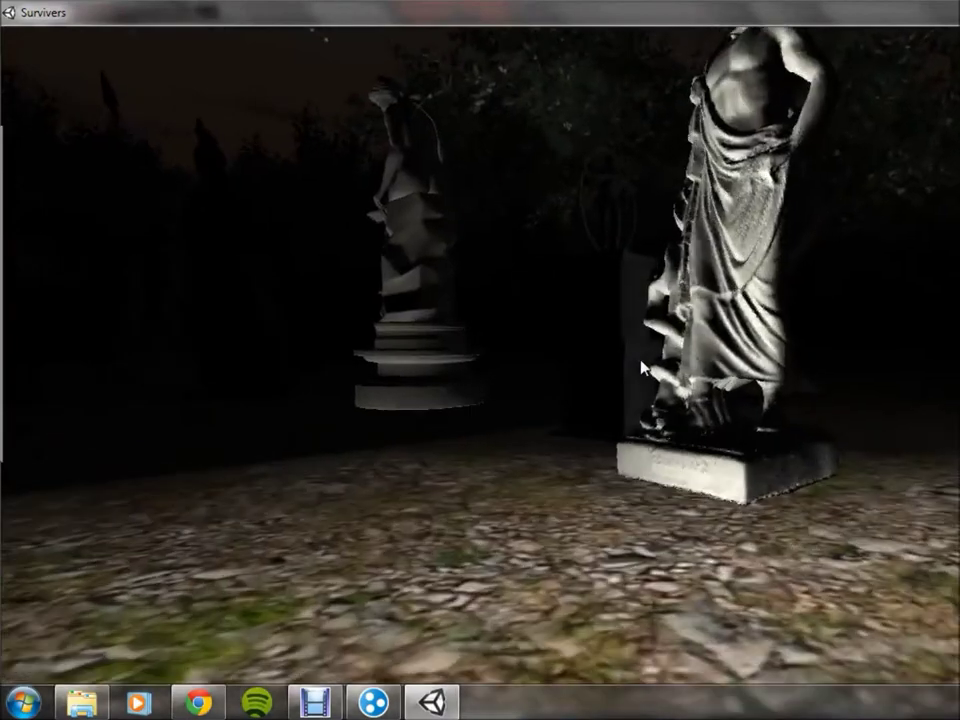
{"action": "key", "text": "w"}
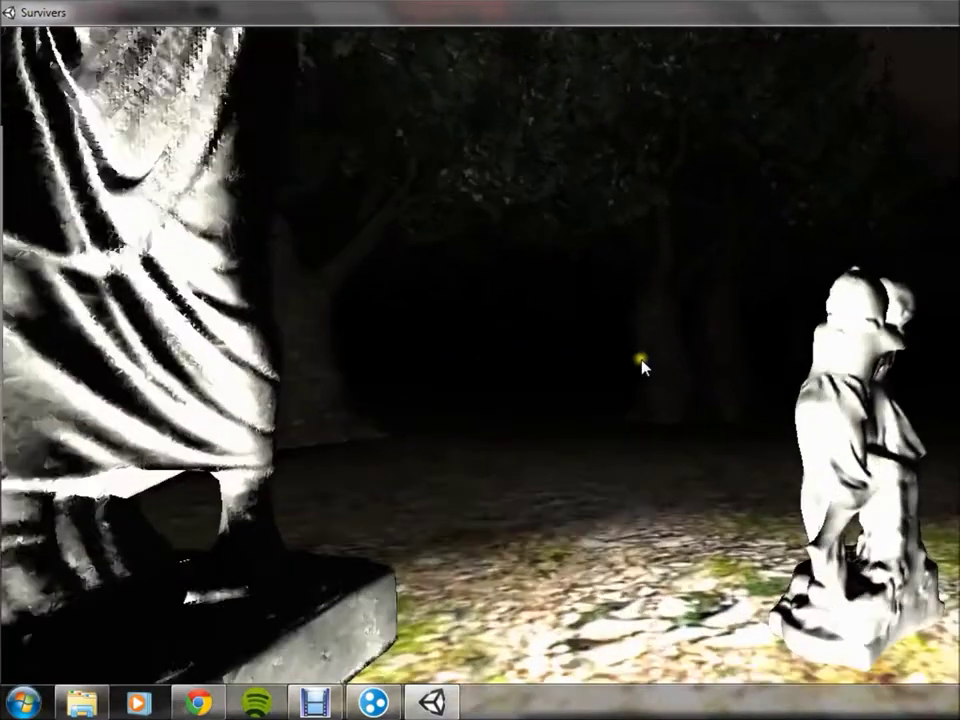
{"action": "key", "text": "w"}
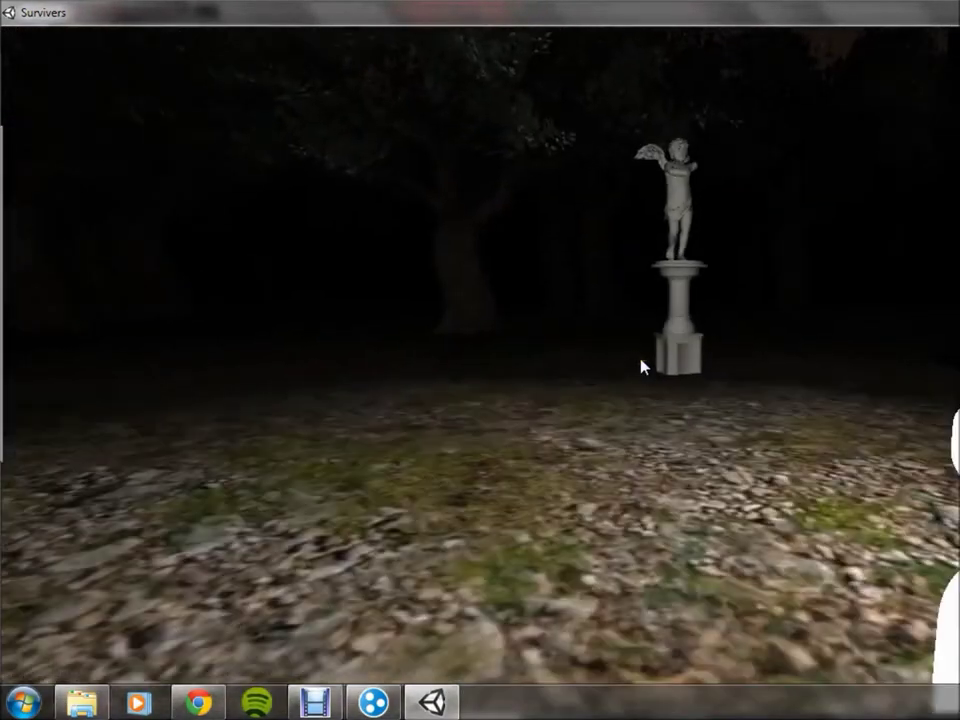
{"action": "key", "text": "w"}
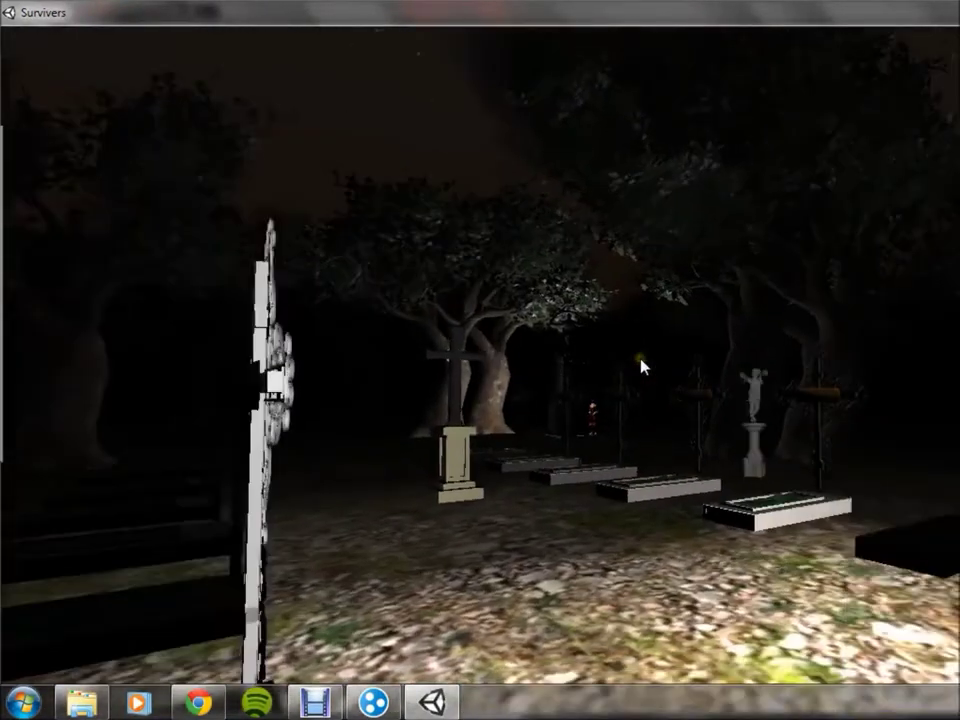
{"action": "key", "text": "w"}
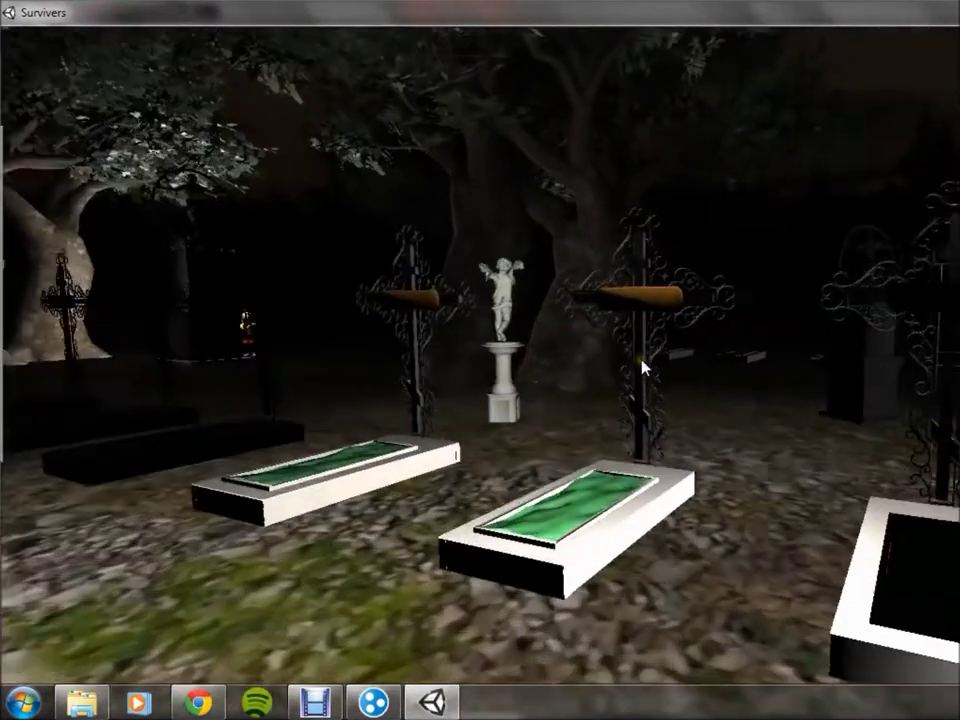
- Collect the note from the ornate cross, bringing the count to 2/11
{"action": "key", "text": "w"}
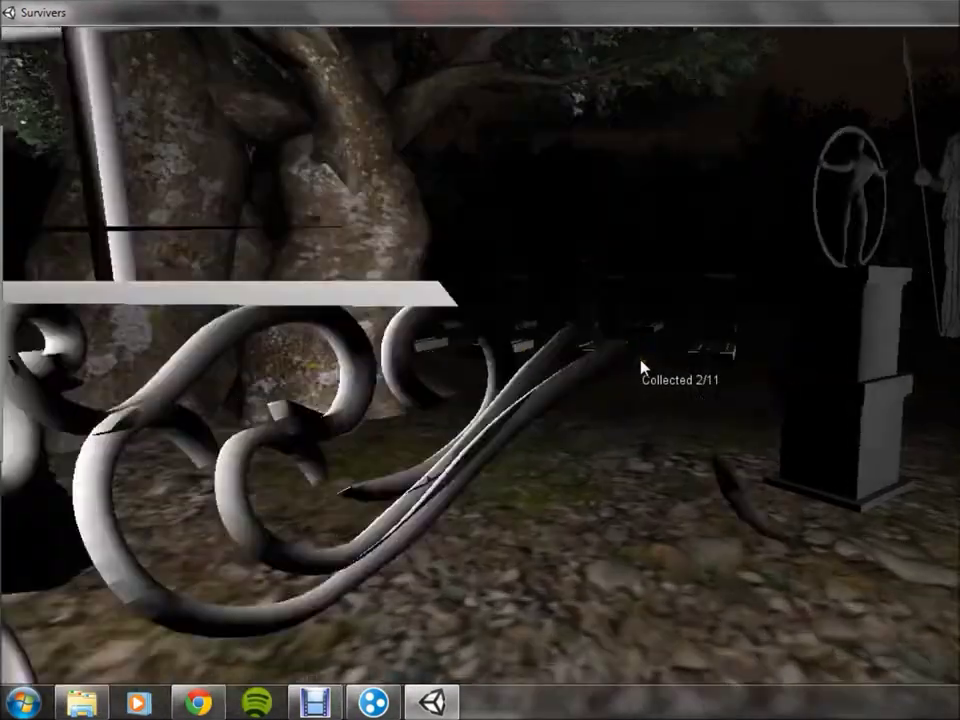
{"action": "key", "text": "w"}
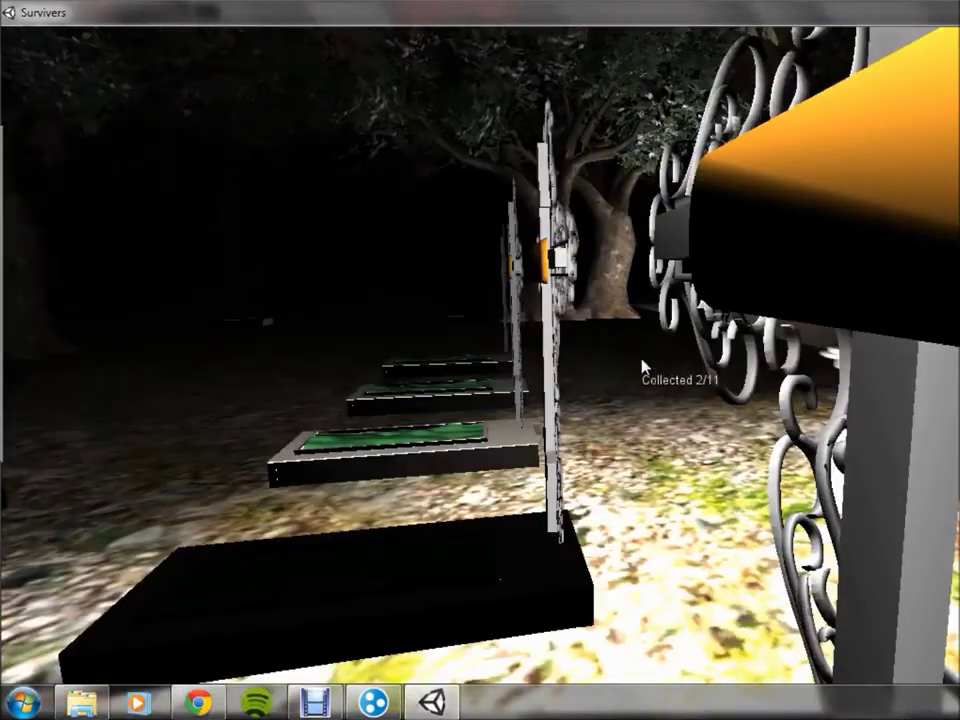
{"action": "key", "text": "s"}
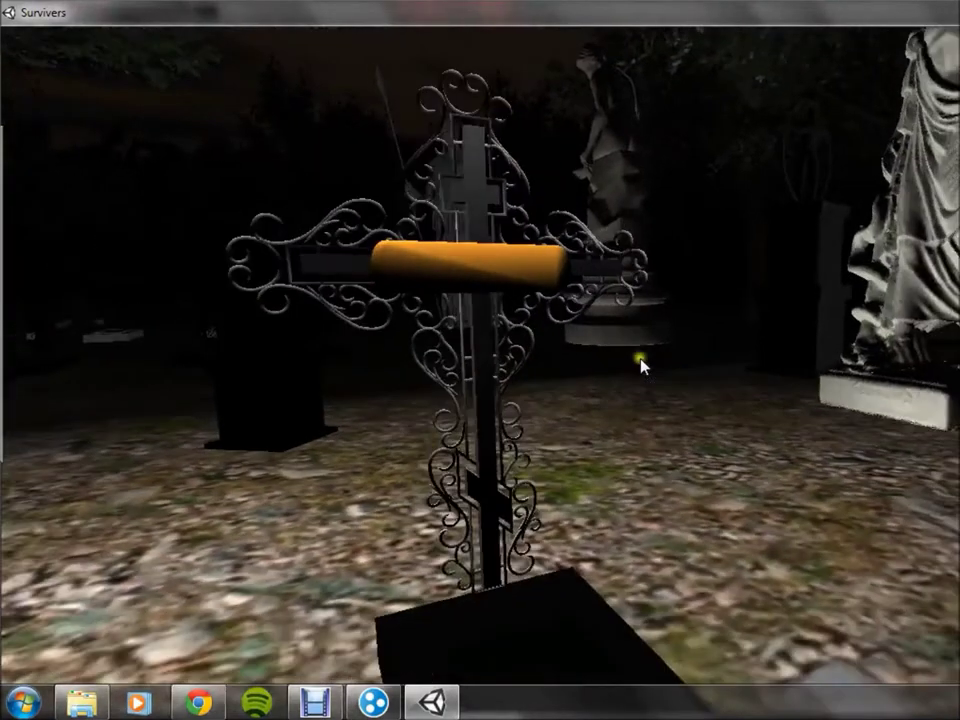
- Pass the pedestal statue, grave rows, cherub and seated statues into the darkness
{"action": "key", "text": "w"}
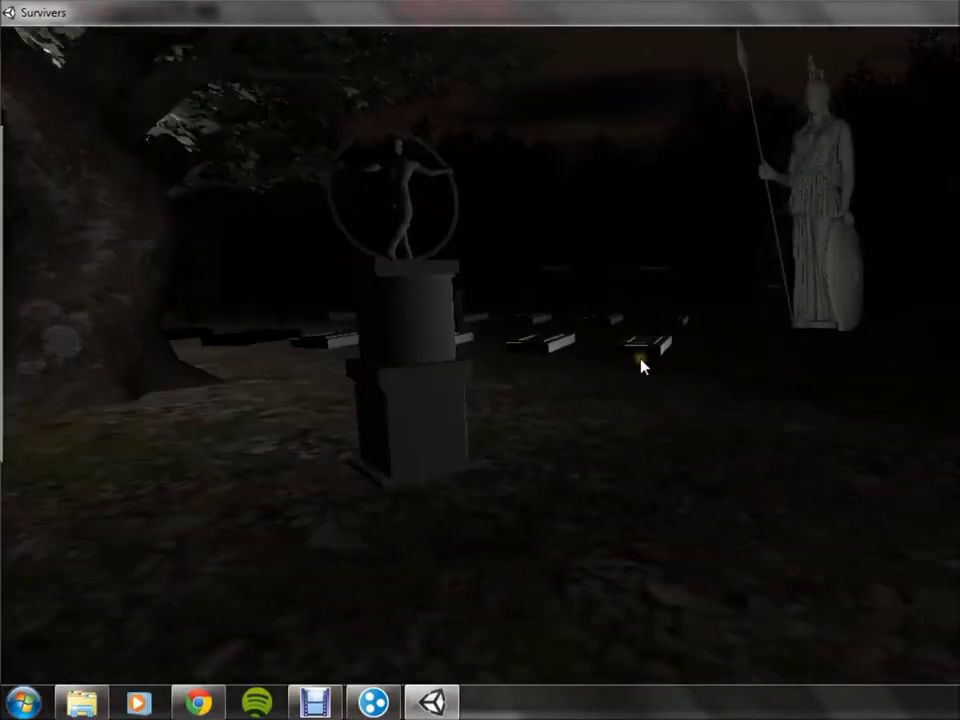
{"action": "key", "text": "w"}
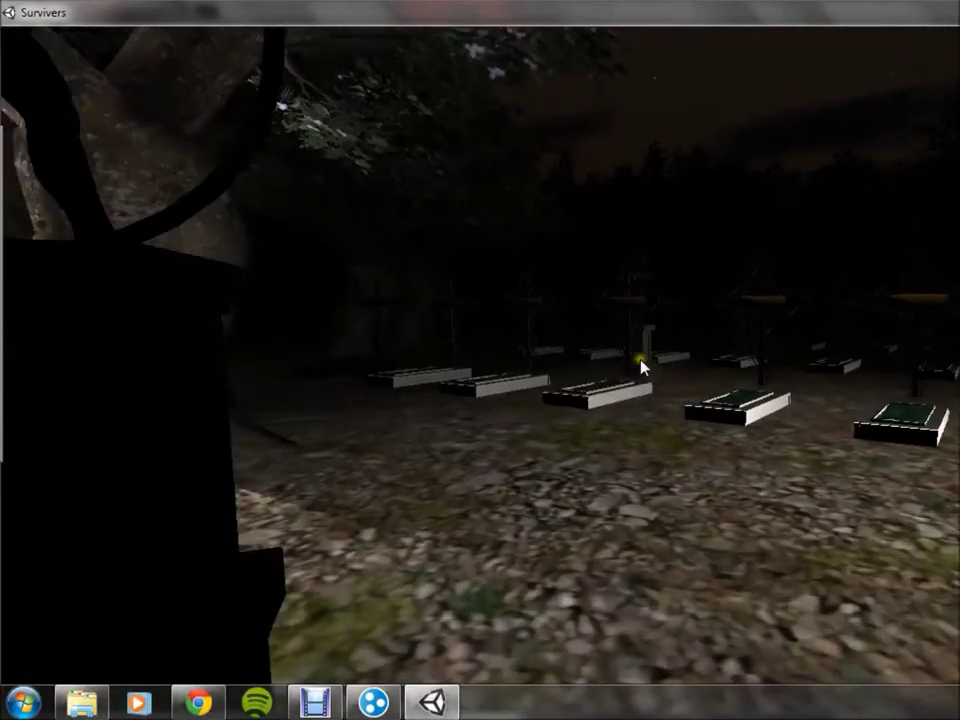
{"action": "key", "text": "w"}
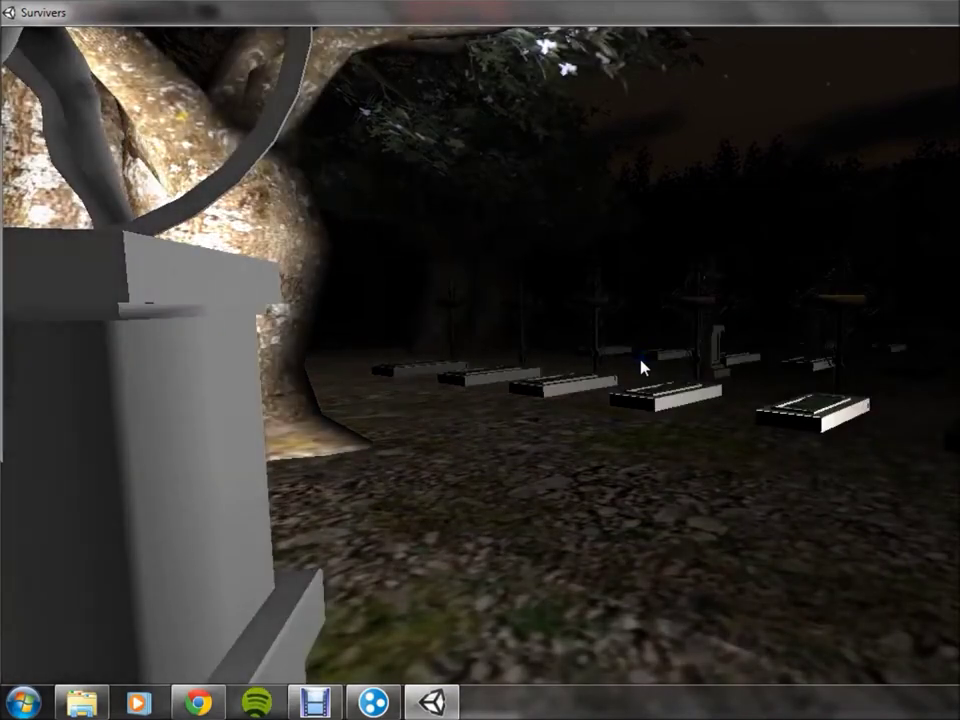
{"action": "key", "text": "w"}
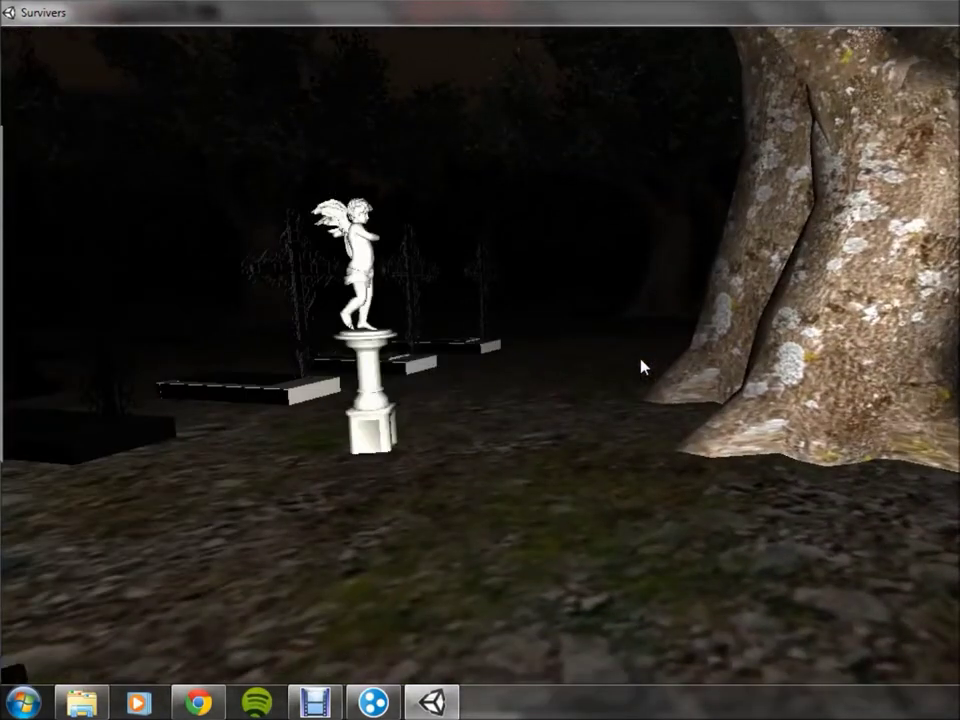
{"action": "key", "text": "w"}
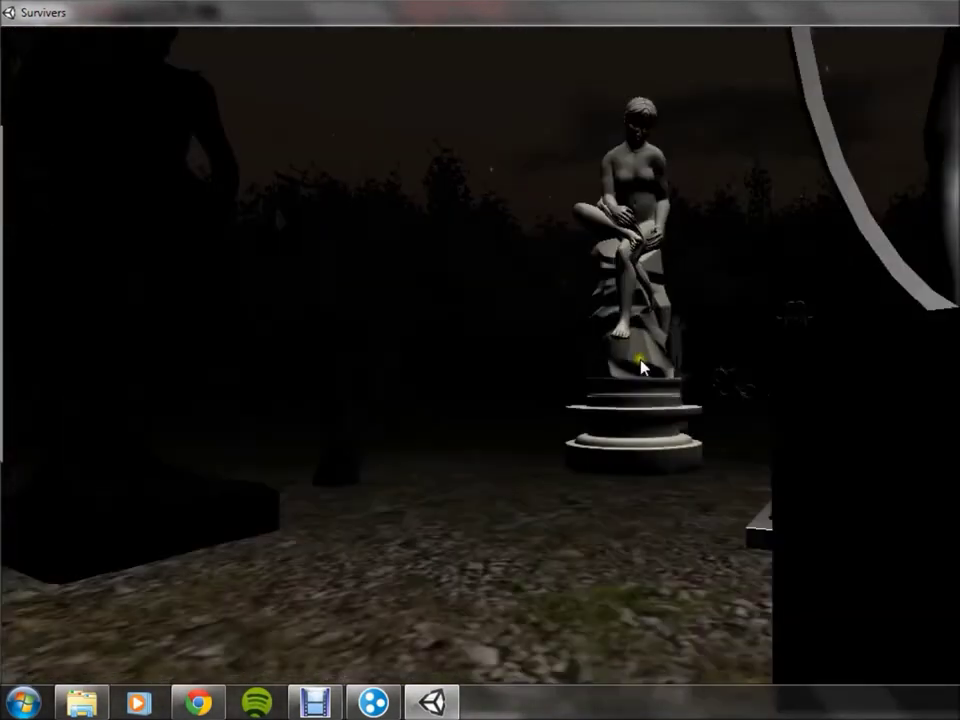
{"action": "key", "text": "w"}
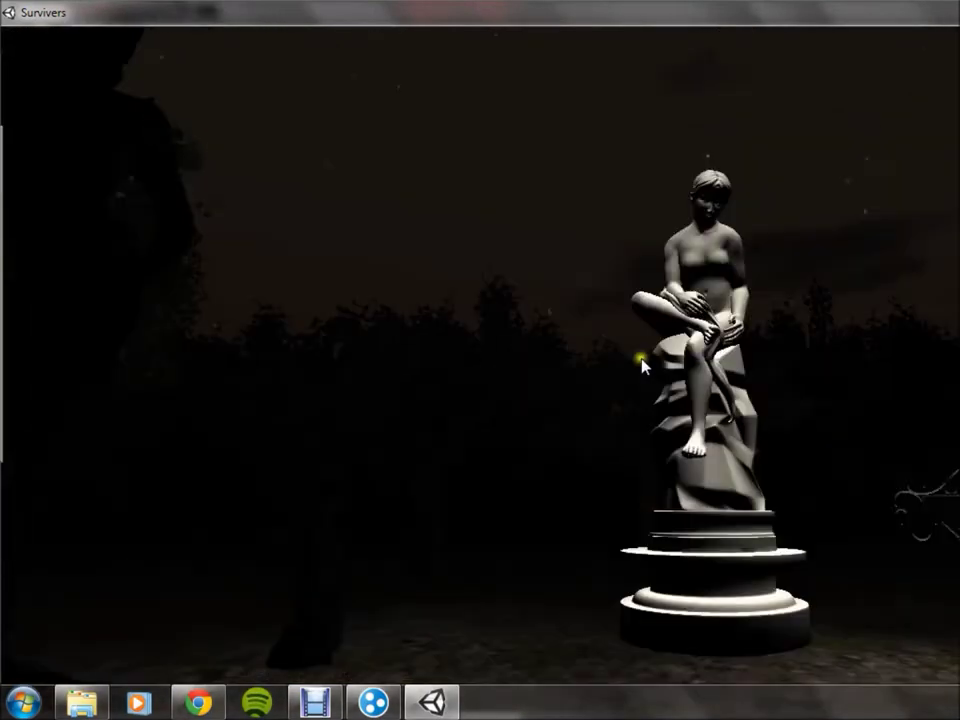
{"action": "key", "text": "w"}
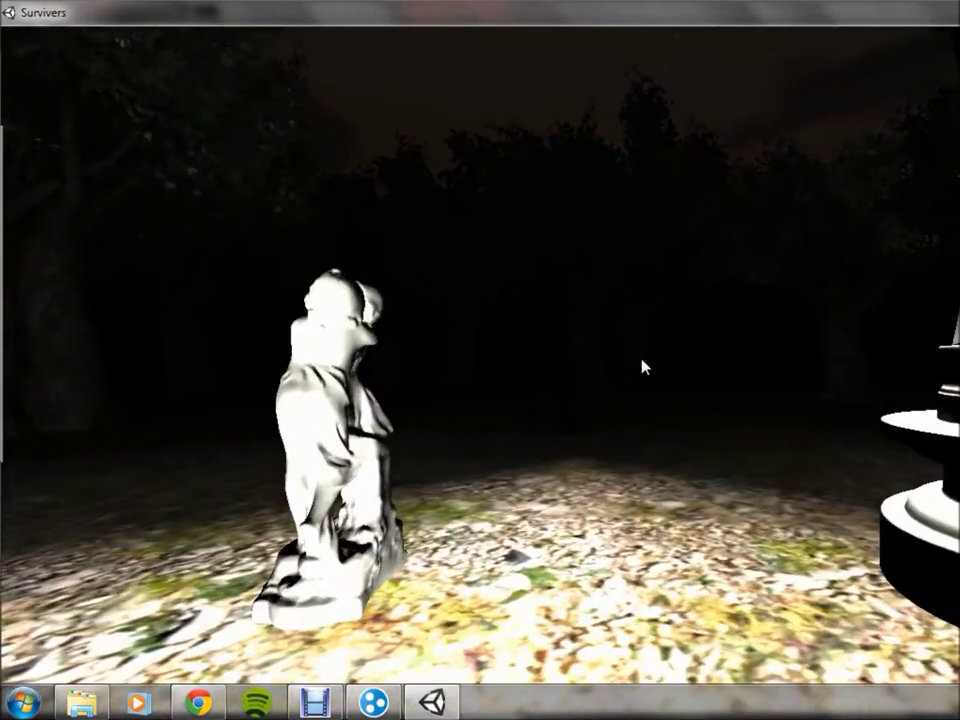
{"action": "key", "text": "w"}
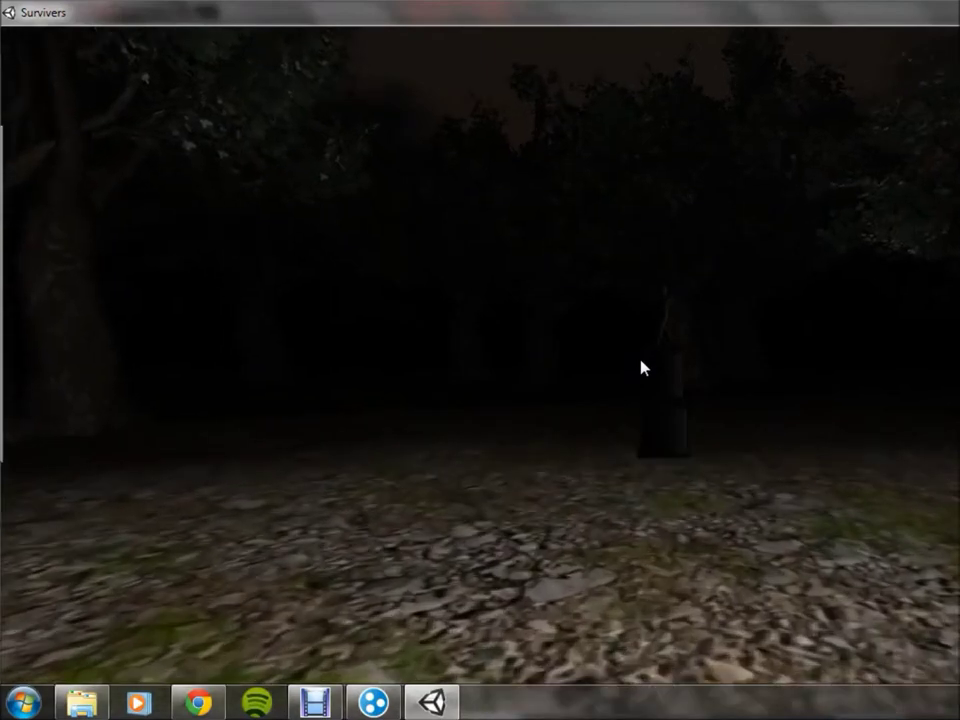
- Leave the dark graveyard past the cherub statue and enter the forest
{"action": "key", "text": "w"}
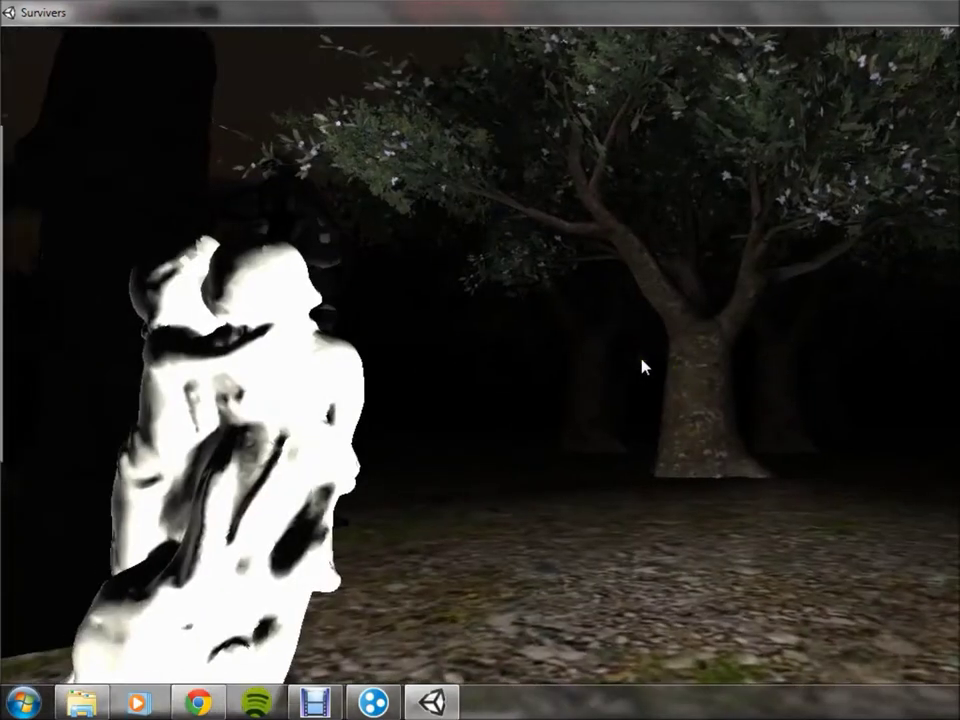
{"action": "key", "text": "w"}
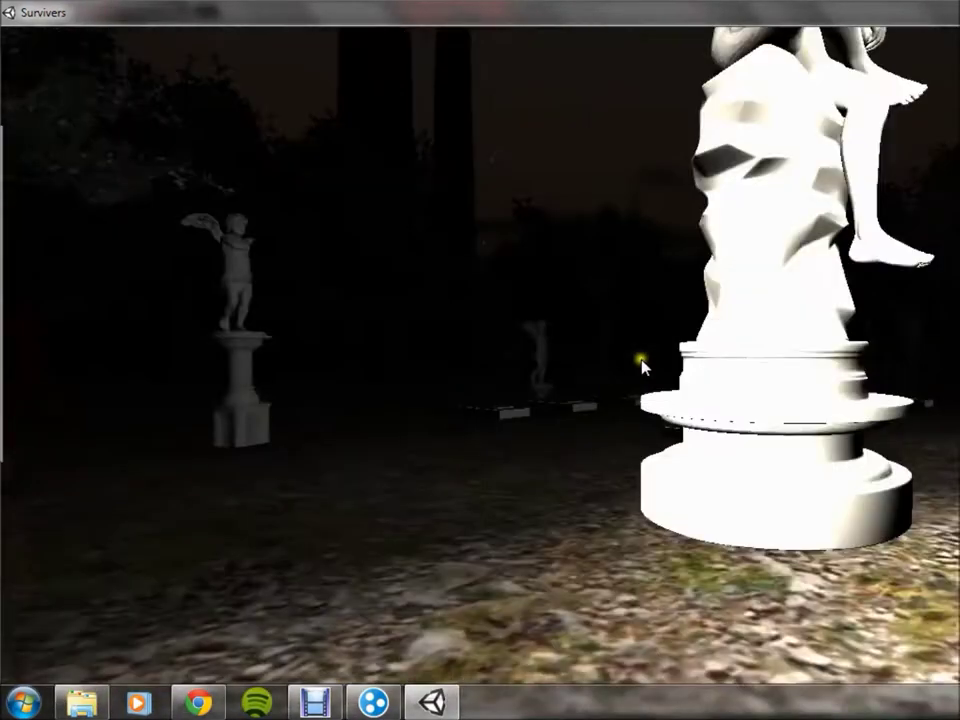
{"action": "key", "text": "w"}
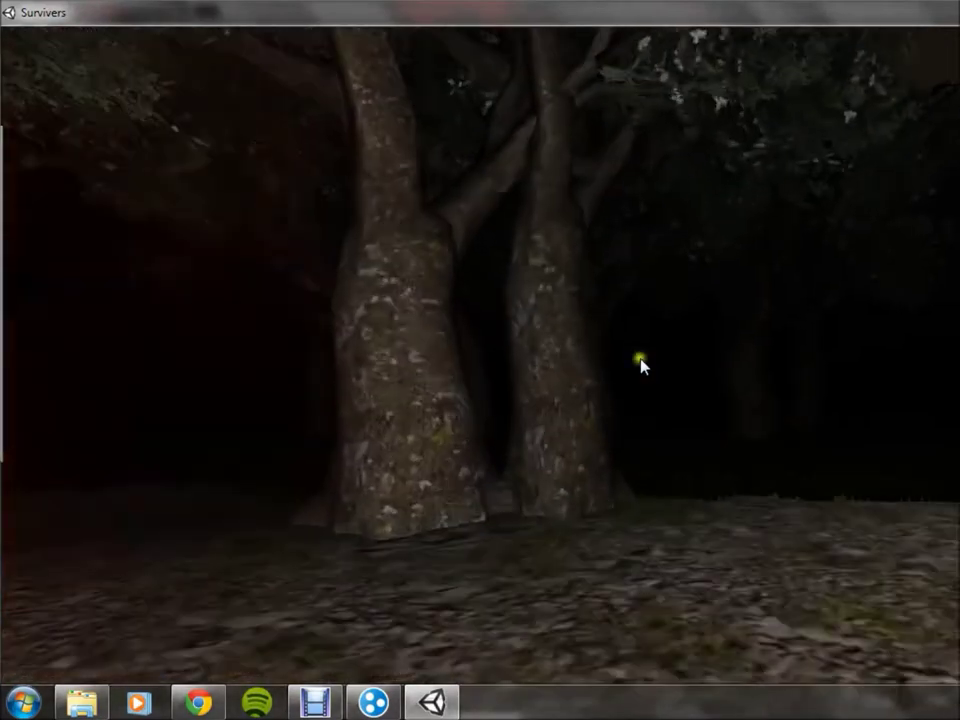
{"action": "key", "text": "w"}
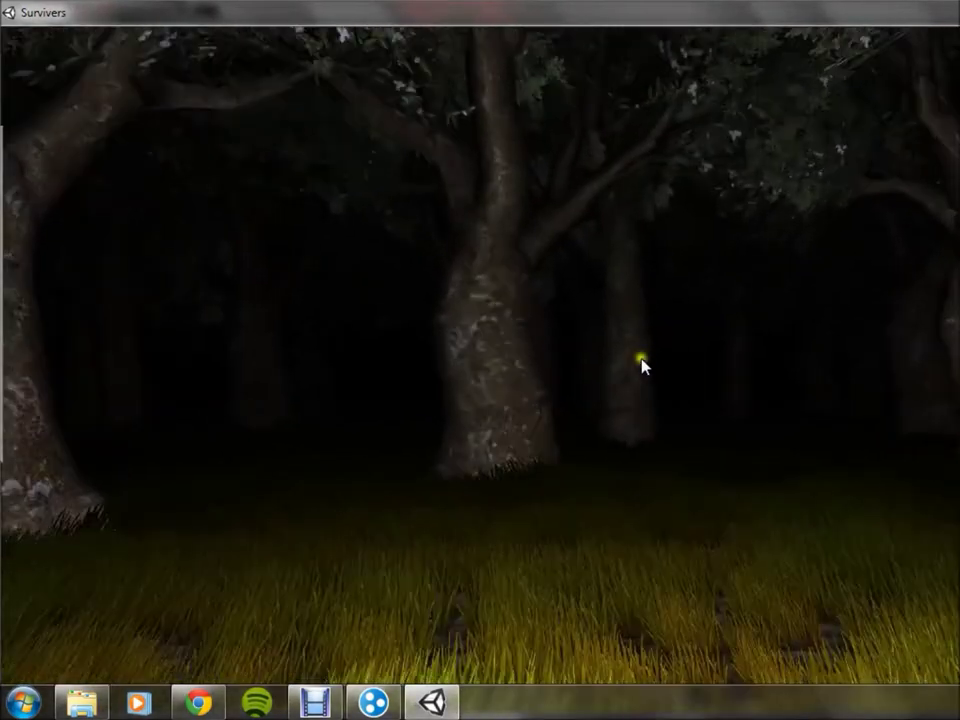
{"action": "key", "text": "w"}
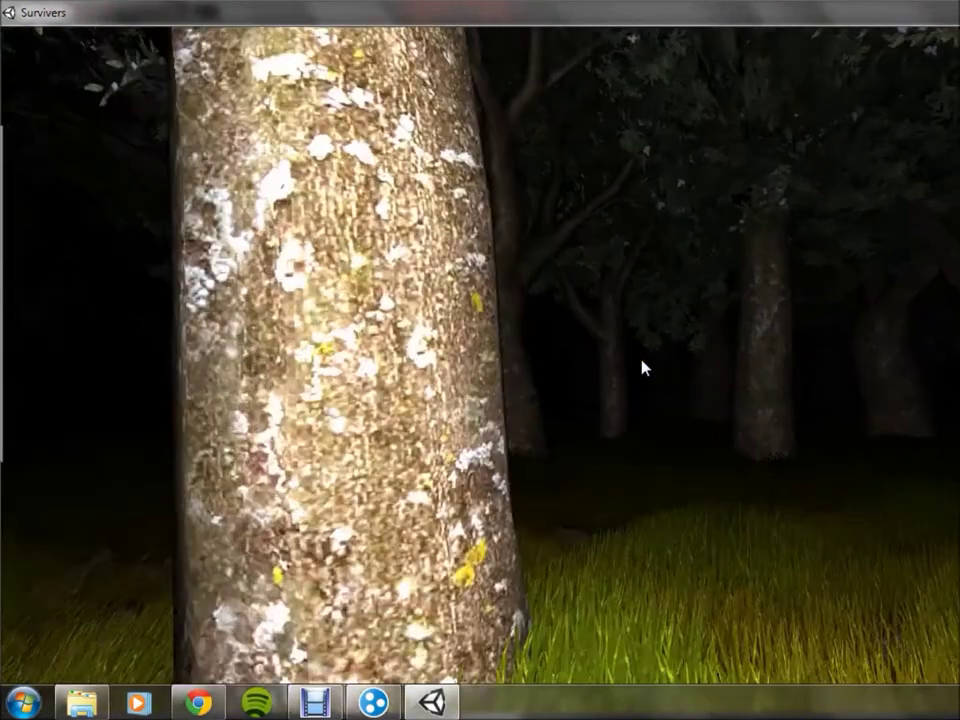
{"action": "key", "text": "w"}
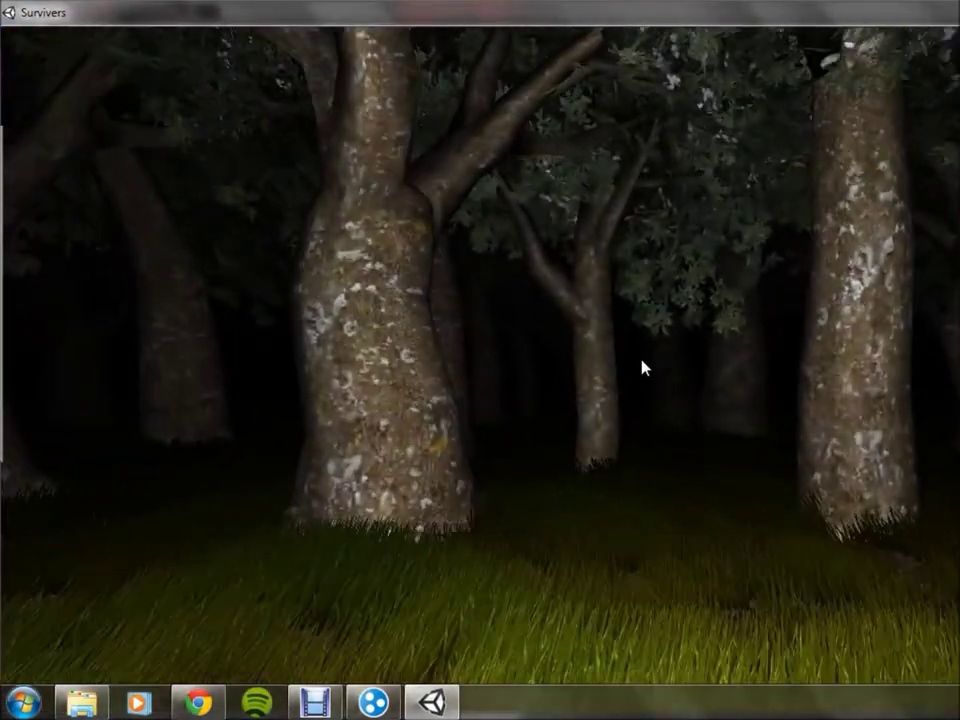
- Push deeper between the trees, turning to scan, up to the middle tree ahead
{"action": "key", "text": "w"}
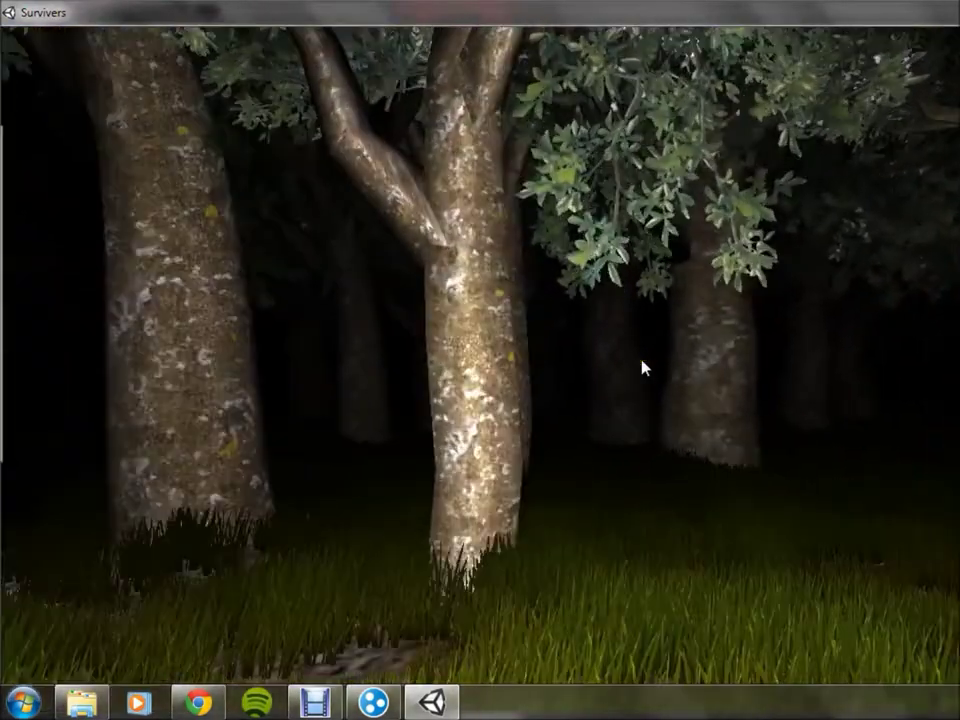
{"action": "key", "text": "w"}
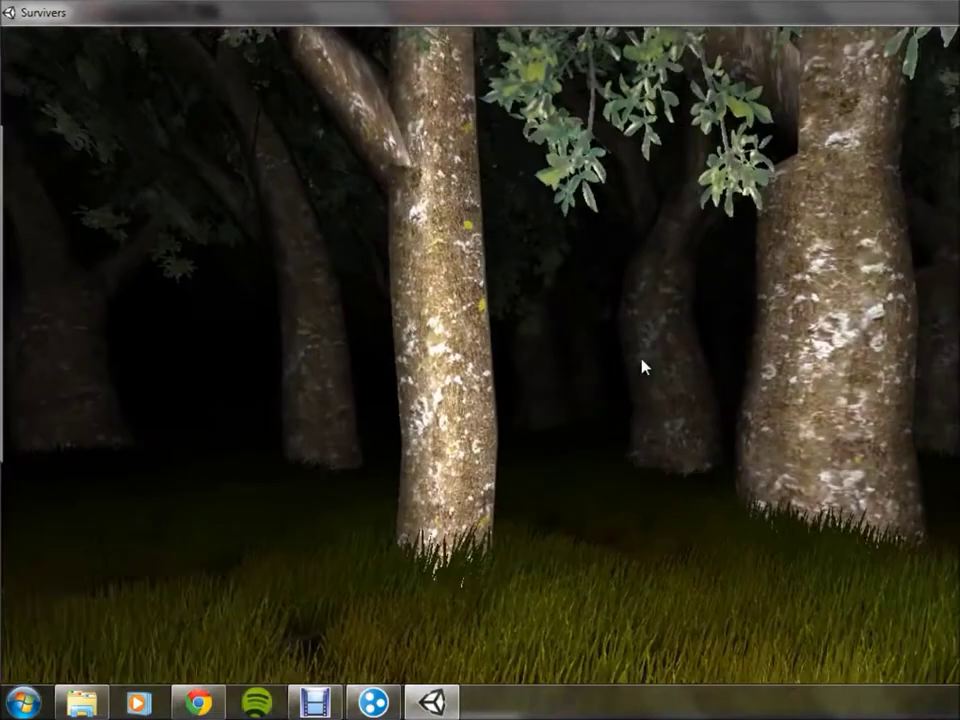
{"action": "key", "text": "w"}
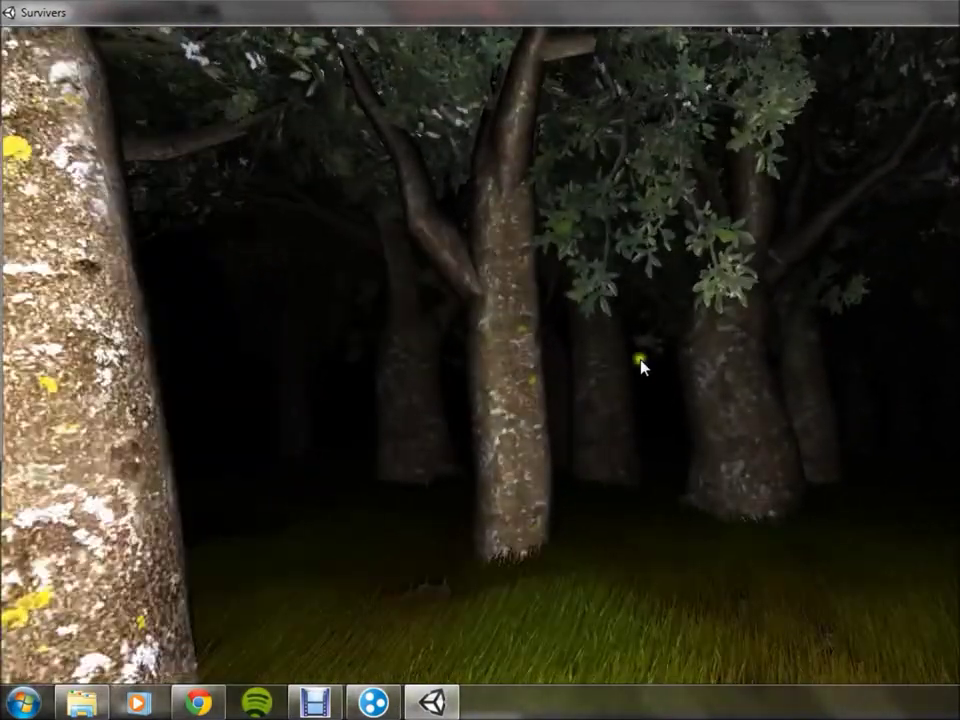
{"action": "key", "text": "w"}
{"action": "key", "text": "w"}
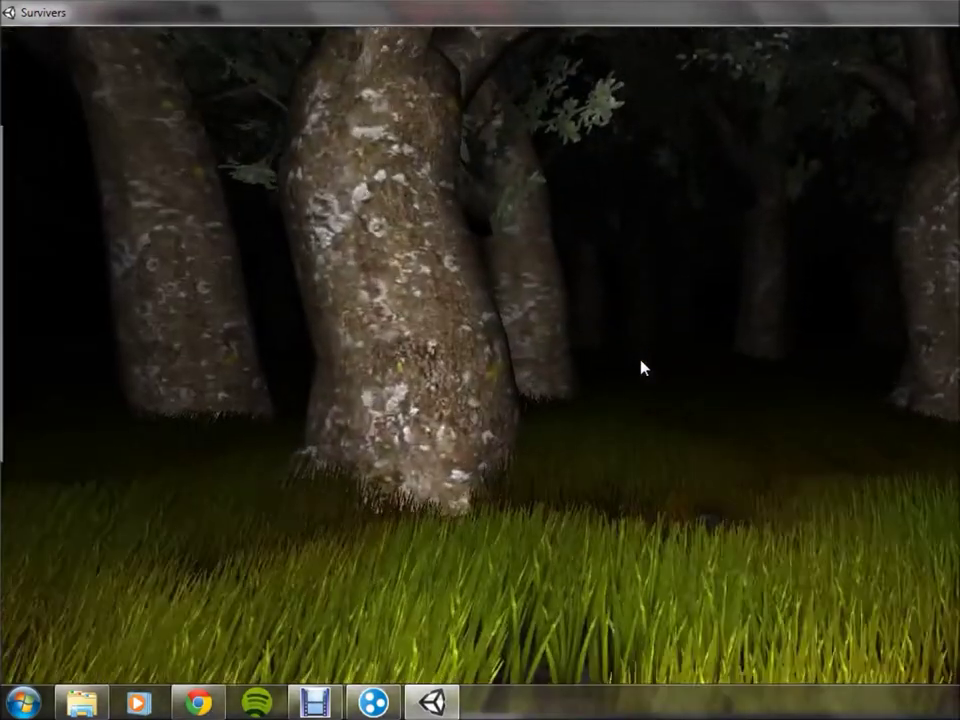
{"action": "key", "text": "w"}
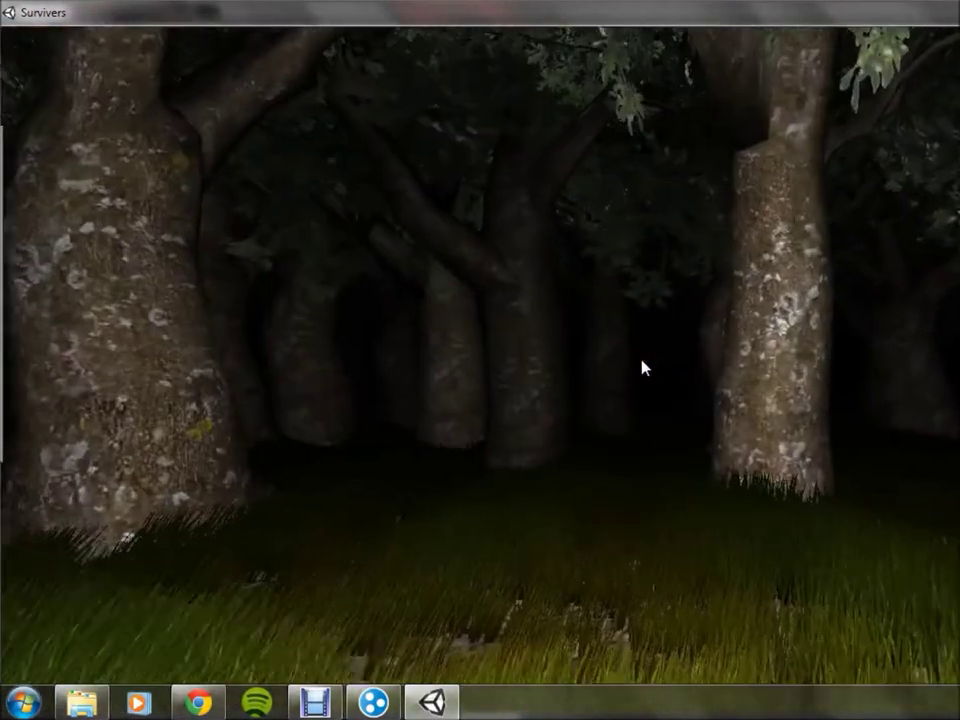
{"action": "key", "text": "w"}
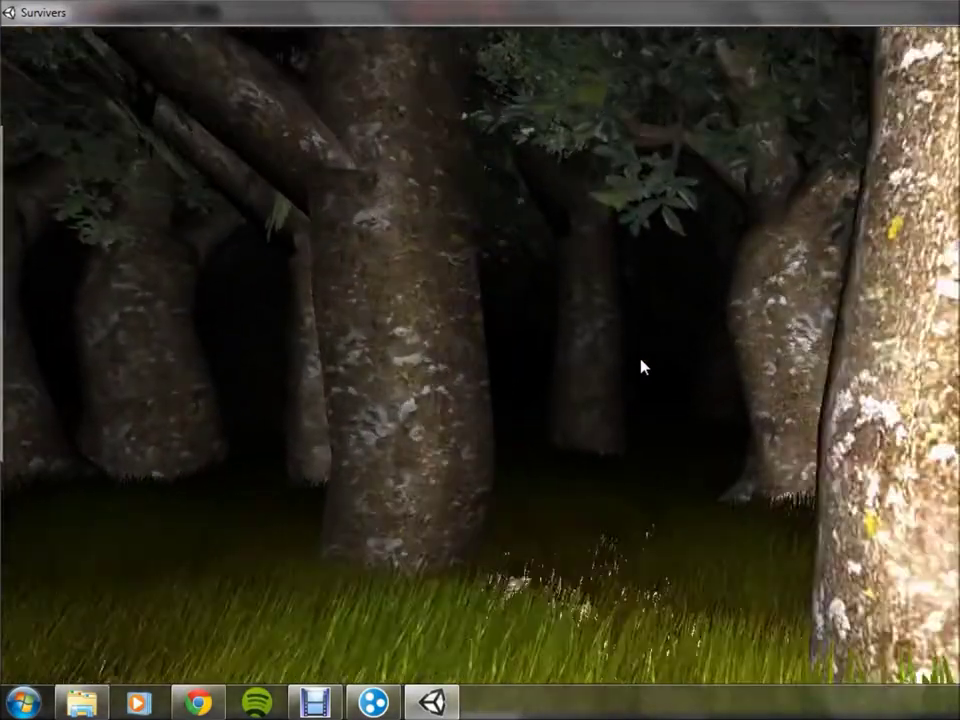
{"action": "key", "text": "w"}
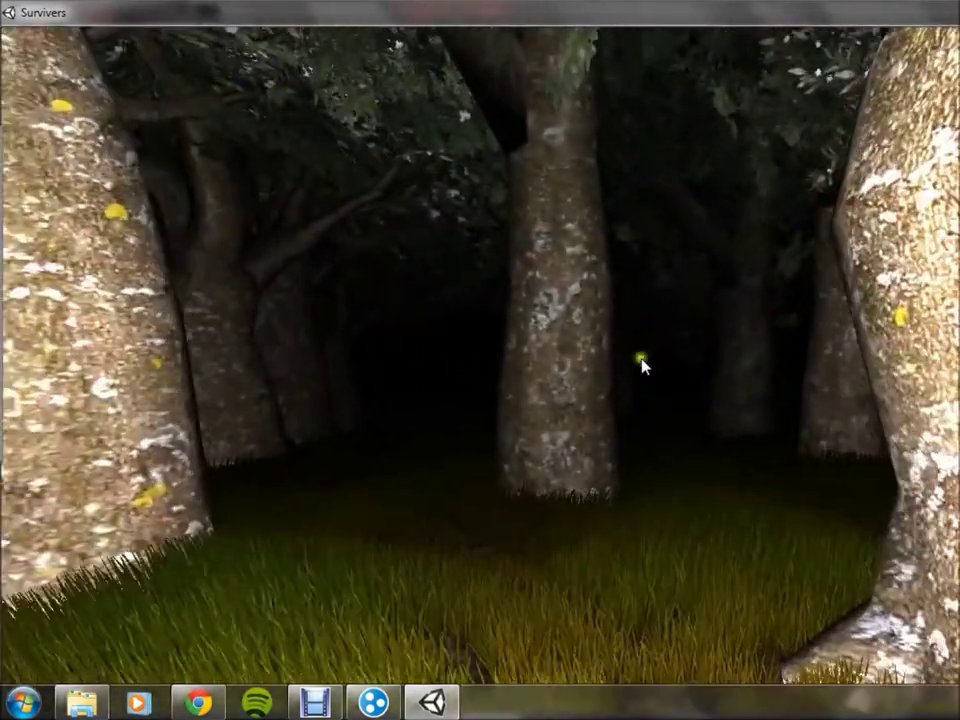
{"action": "key", "text": "w"}
{"action": "key", "text": "w"}
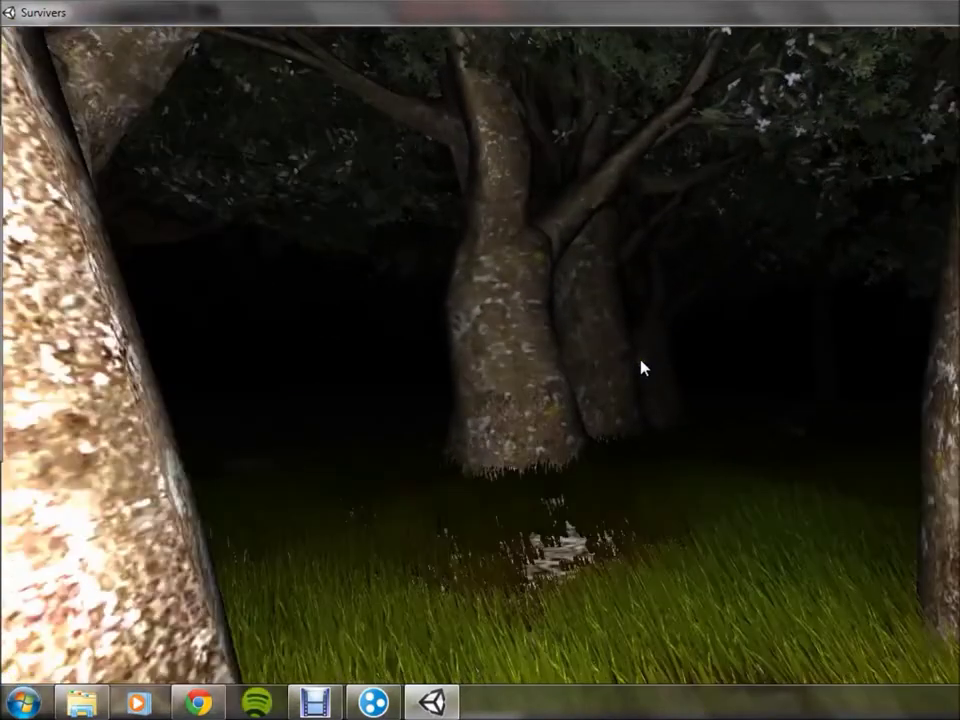
{"action": "key", "text": "w"}
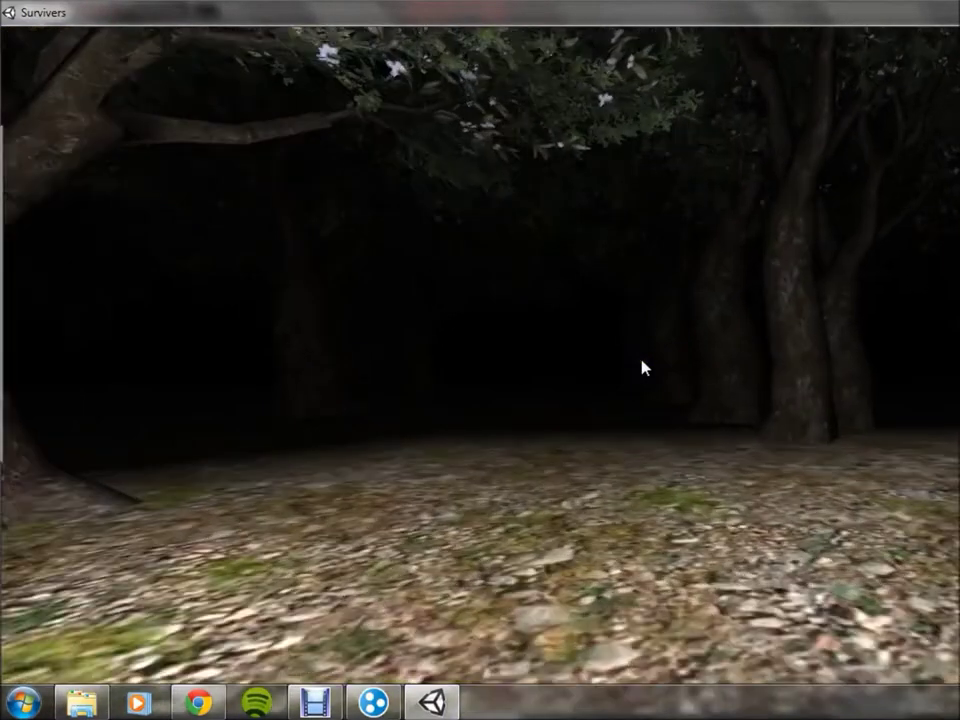
- Run the worker past the lit trunks and between two trees toward the dark open area
{"action": "key", "text": "w"}
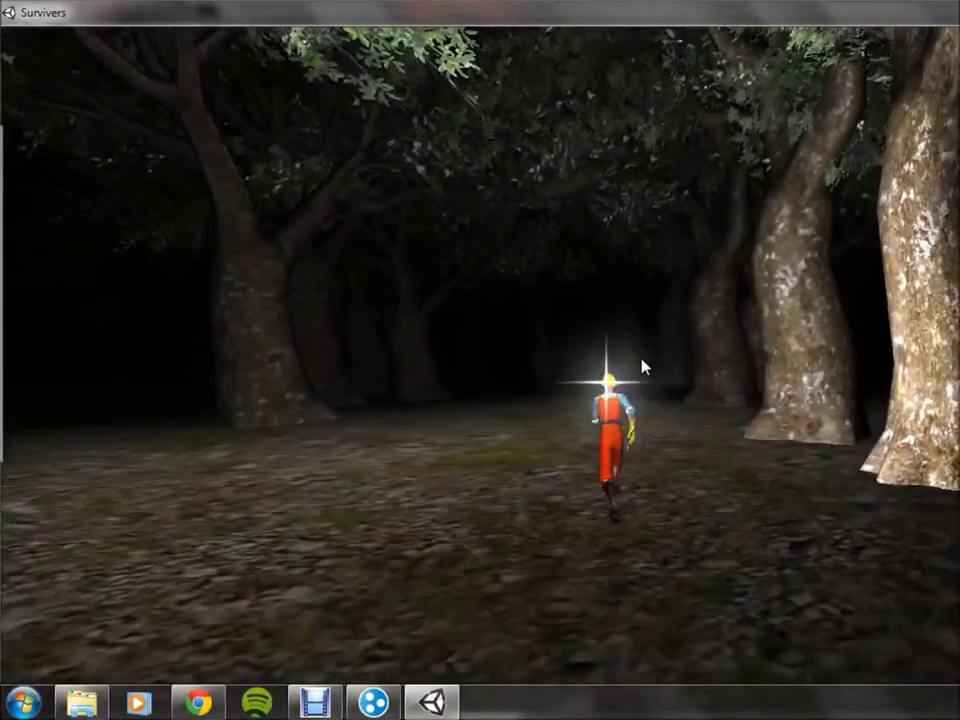
{"action": "key", "text": "w"}
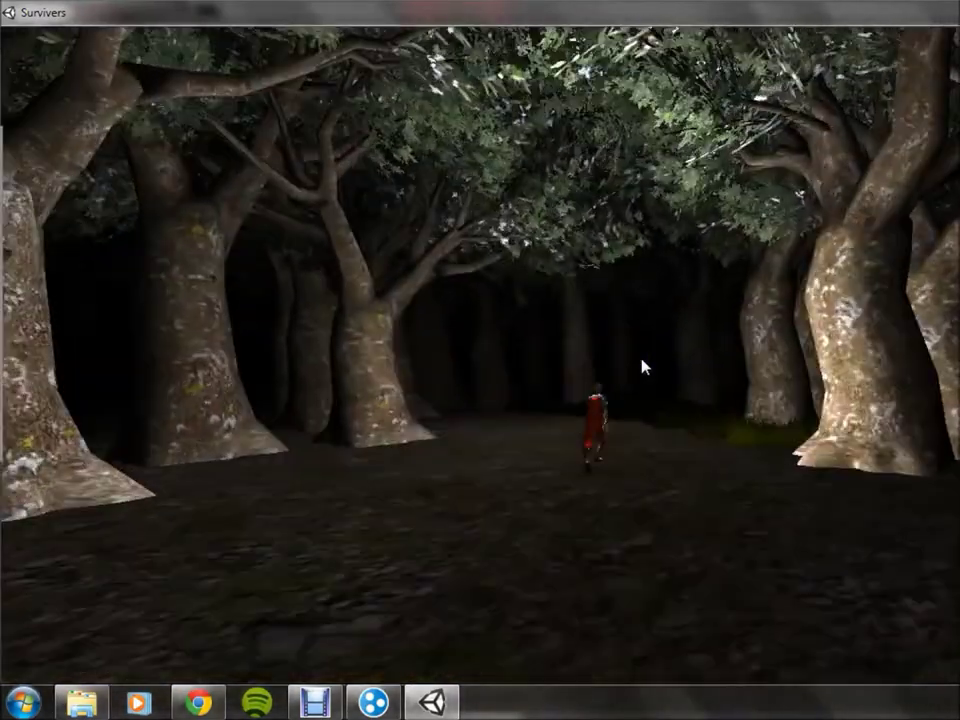
{"action": "key", "text": "w"}
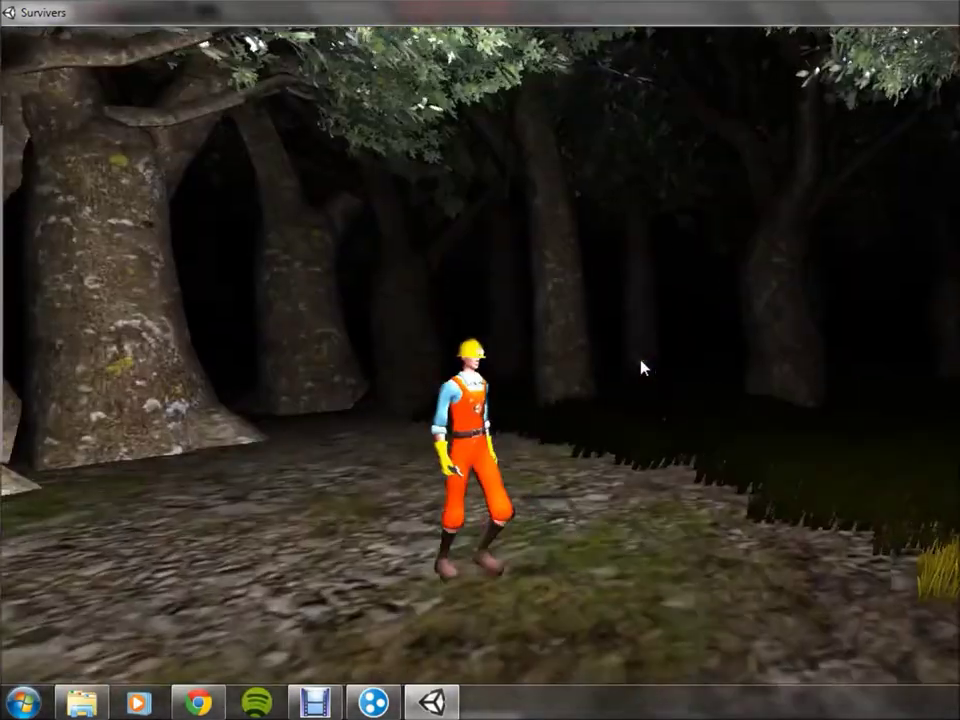
{"action": "key", "text": "w"}
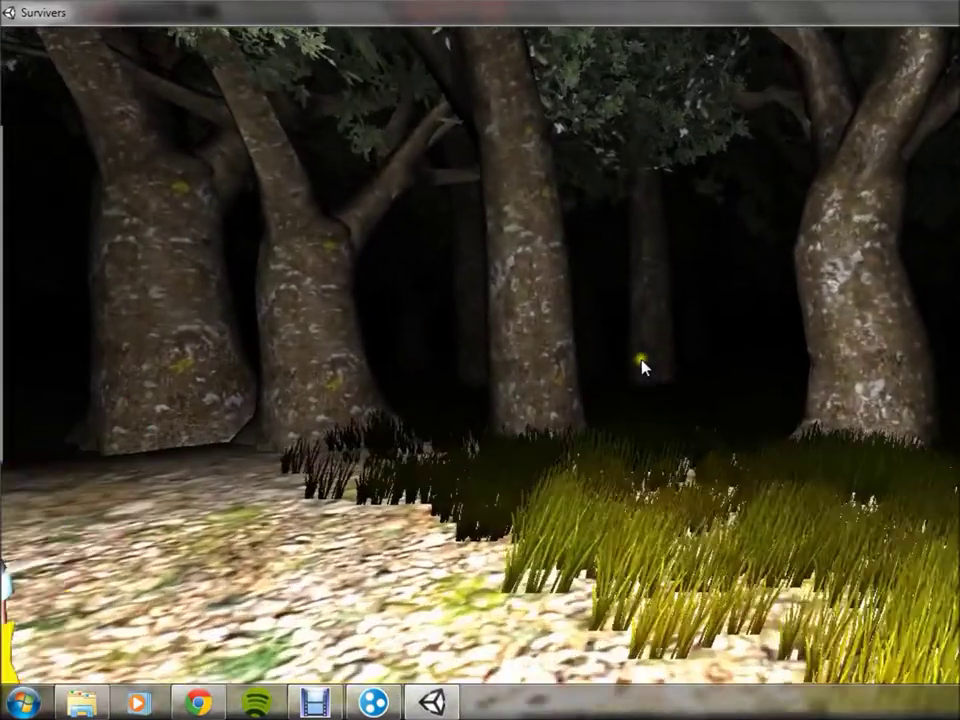
{"action": "key", "text": "w"}
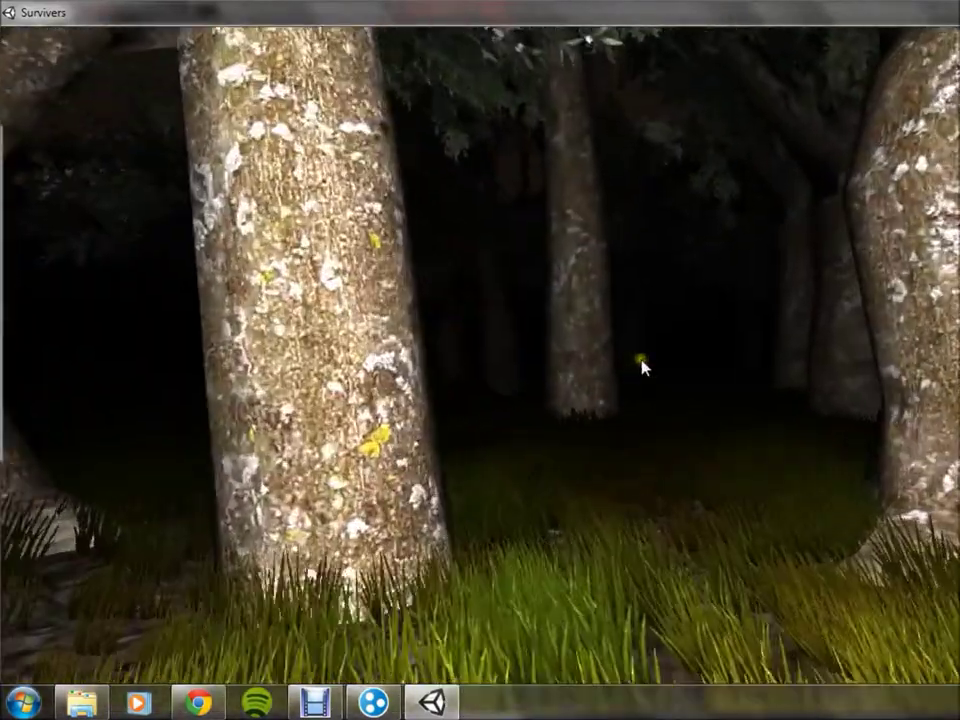
{"action": "key", "text": "w"}
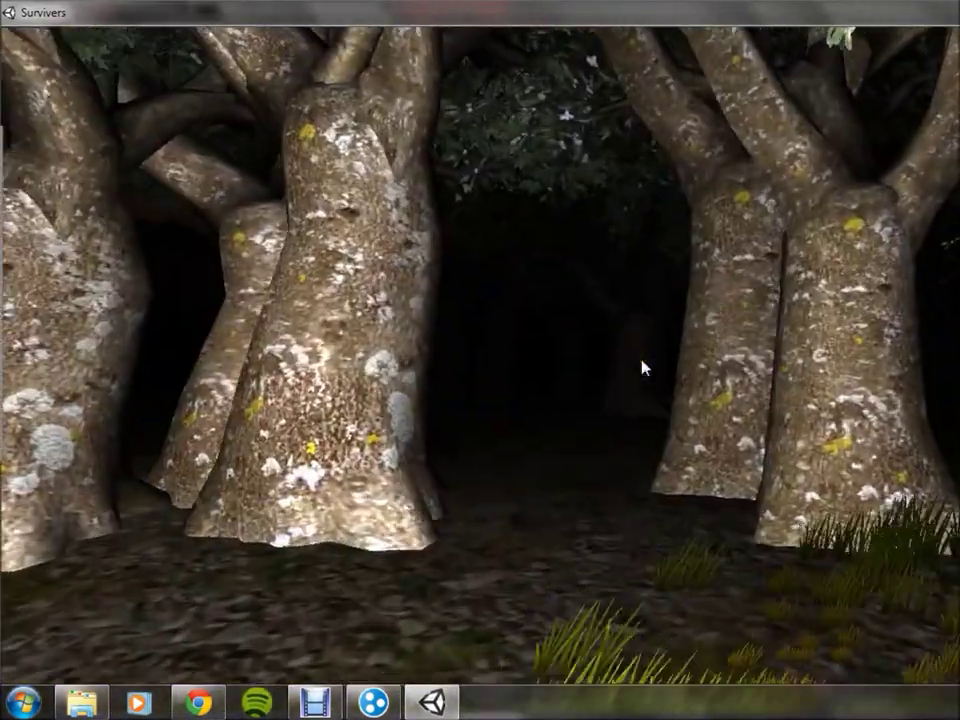
{"action": "key", "text": "w"}
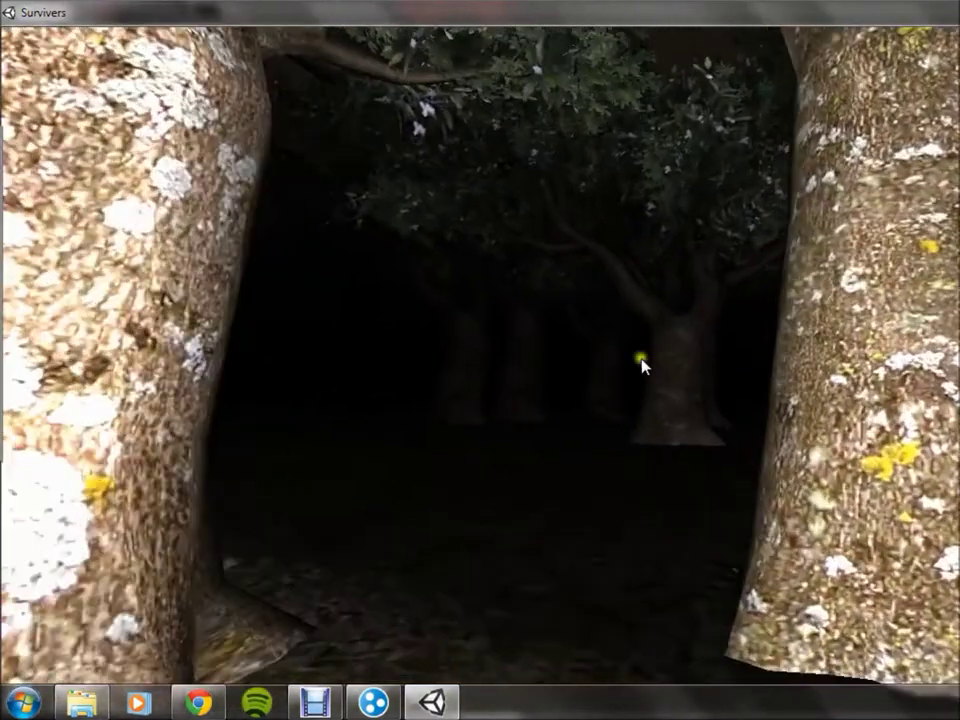
{"action": "key", "text": "w"}
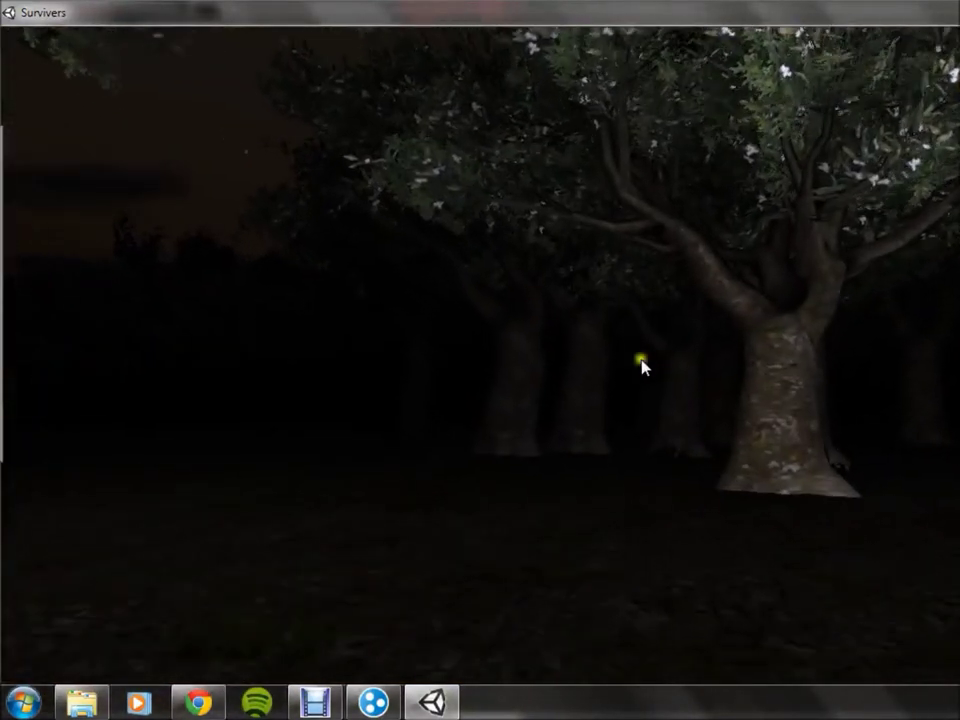
{"action": "key", "text": "w"}
{"action": "key", "text": "w"}
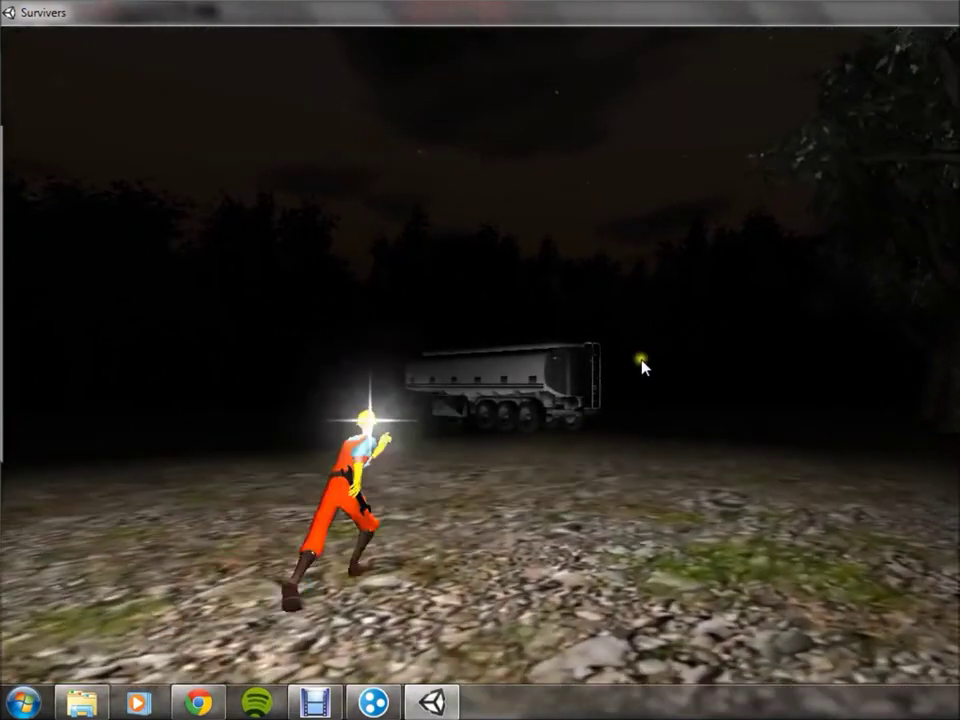
- Run to the white tanker trailer and circle its rear to walk along its side
{"action": "key", "text": "w"}
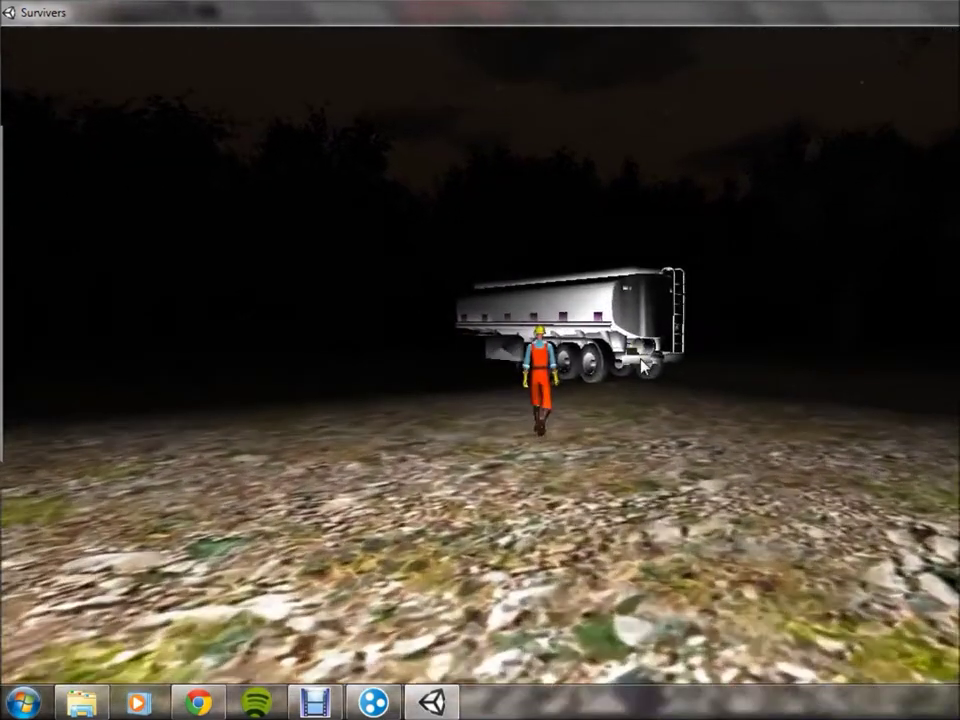
{"action": "key", "text": "w"}
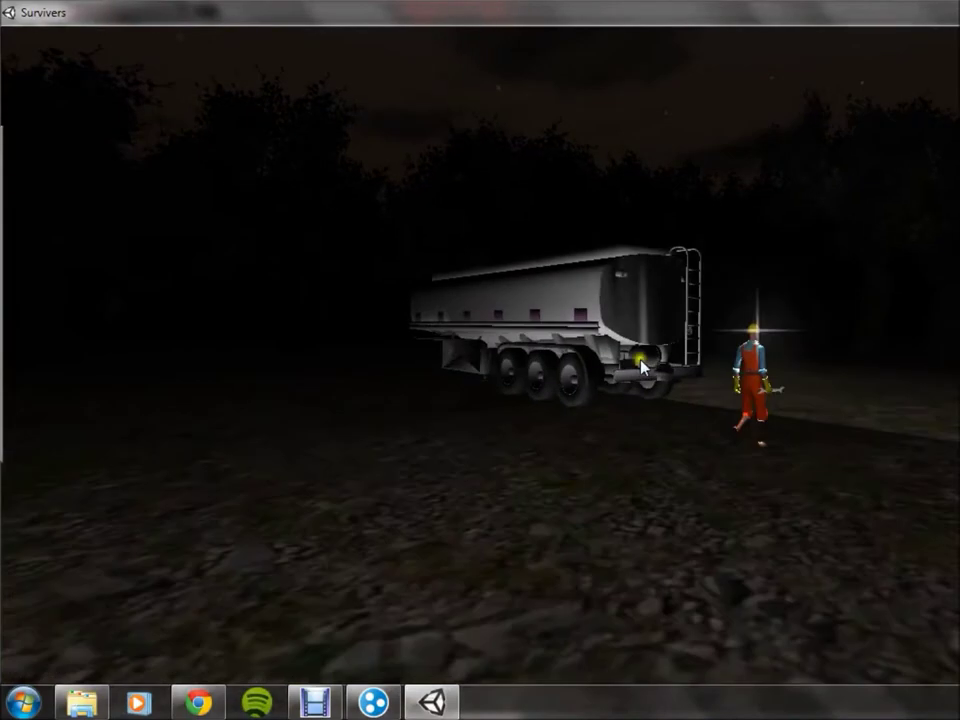
{"action": "key", "text": "w"}
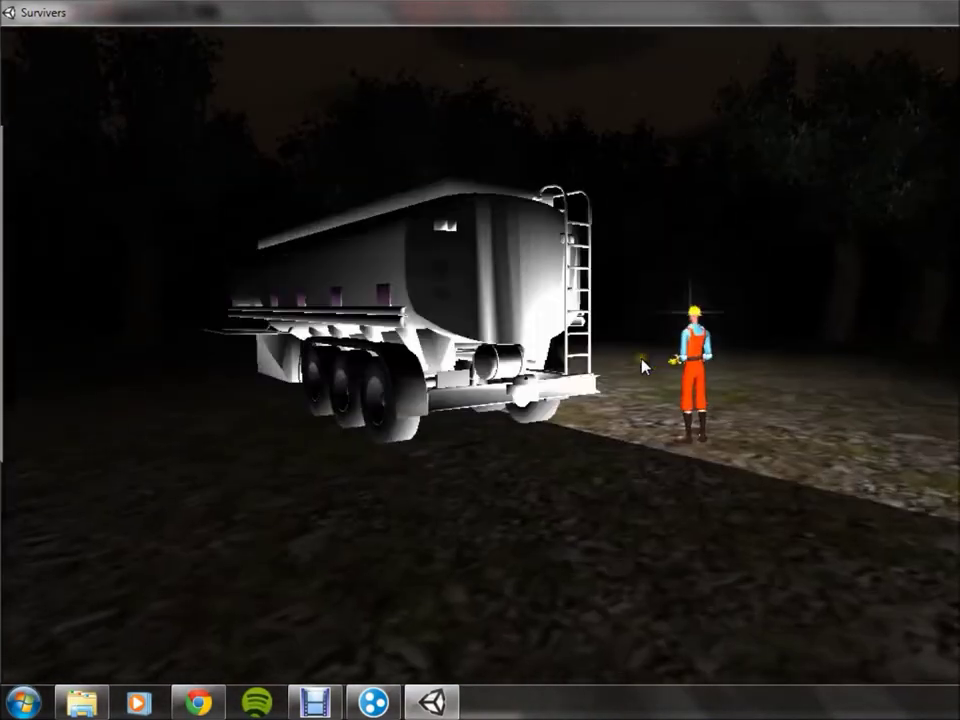
{"action": "key", "text": "w"}
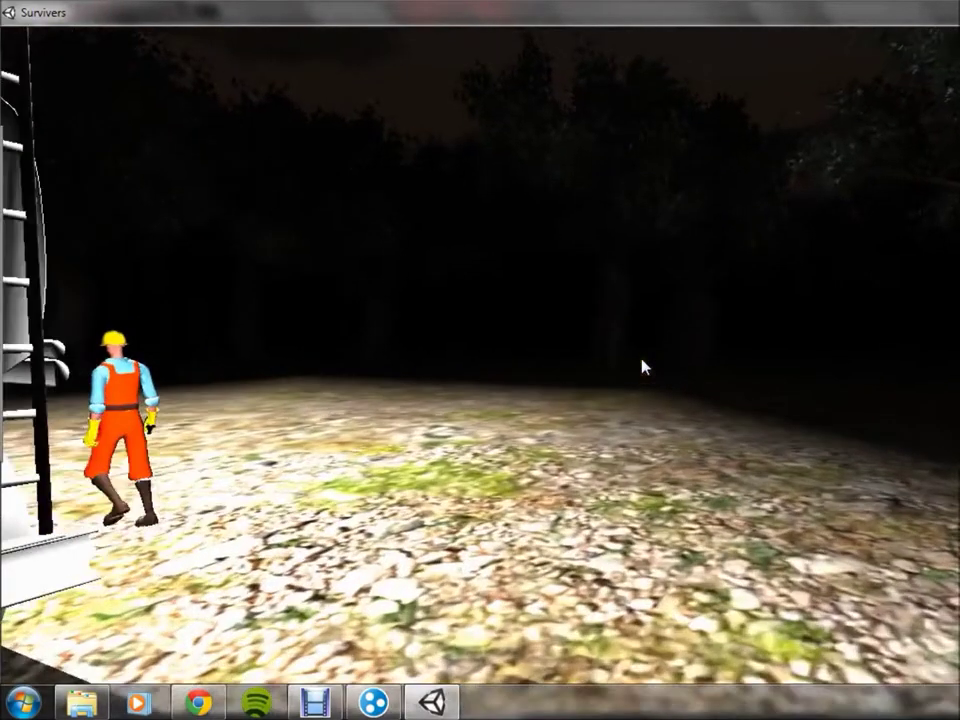
{"action": "key", "text": "w"}
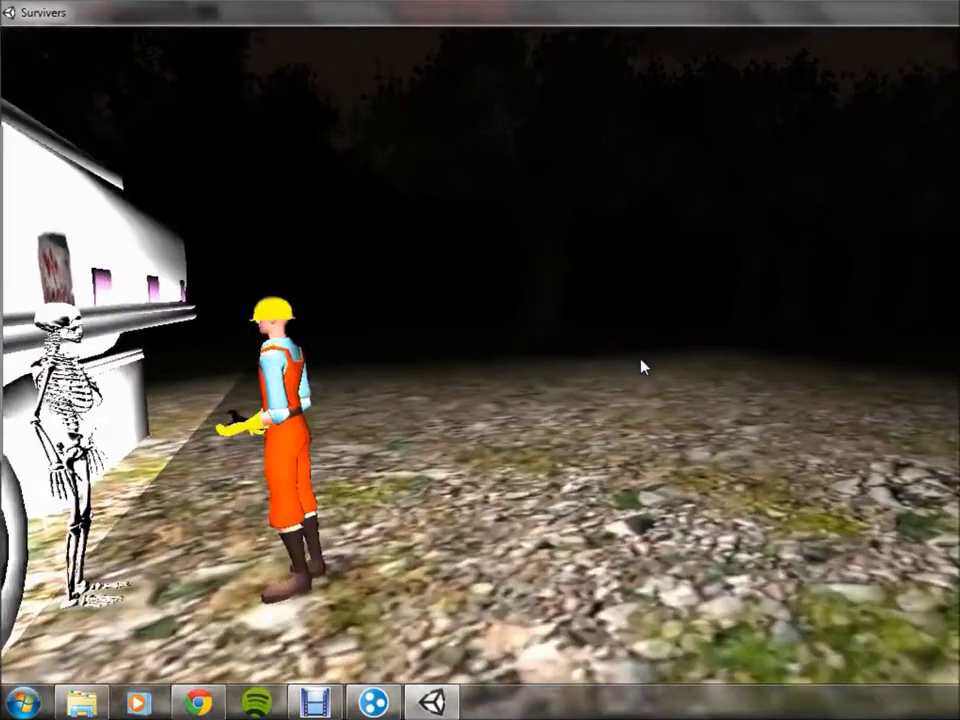
{"action": "key", "text": "w"}
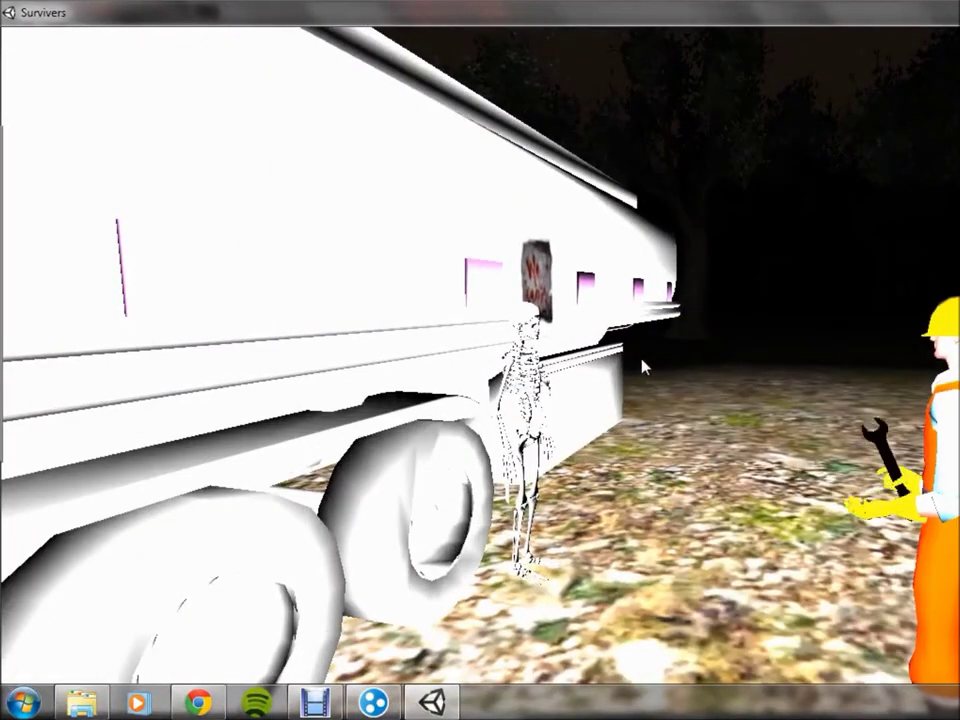
- Pick up the note beside the skeleton, reaching 3/11, then face the forest
{"action": "key", "text": "w"}
{"action": "key", "text": "a"}
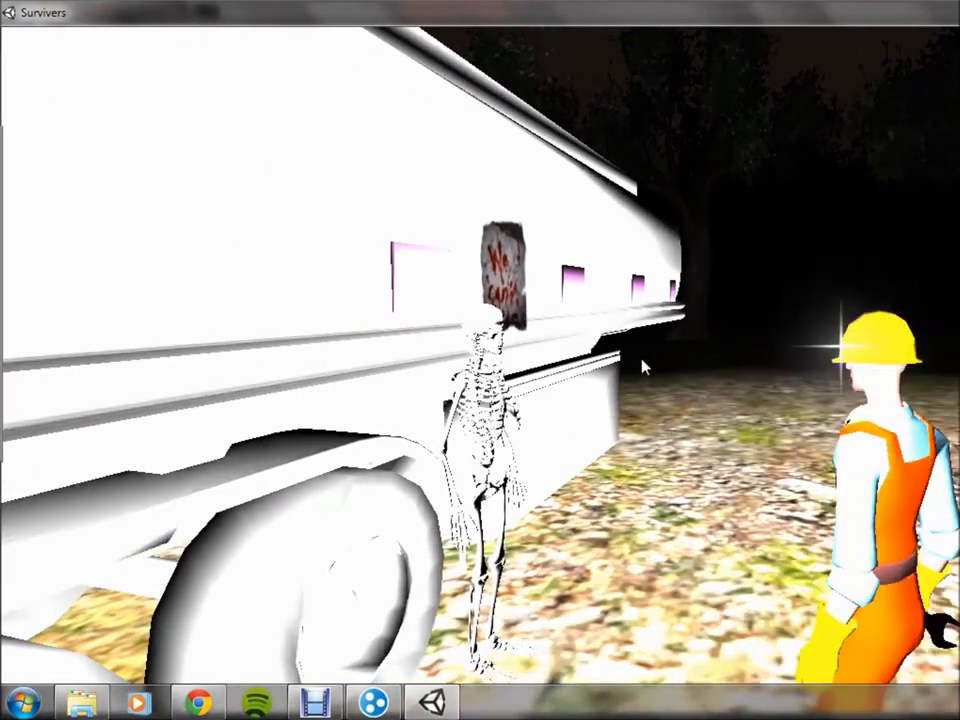
{"action": "key", "text": "w"}
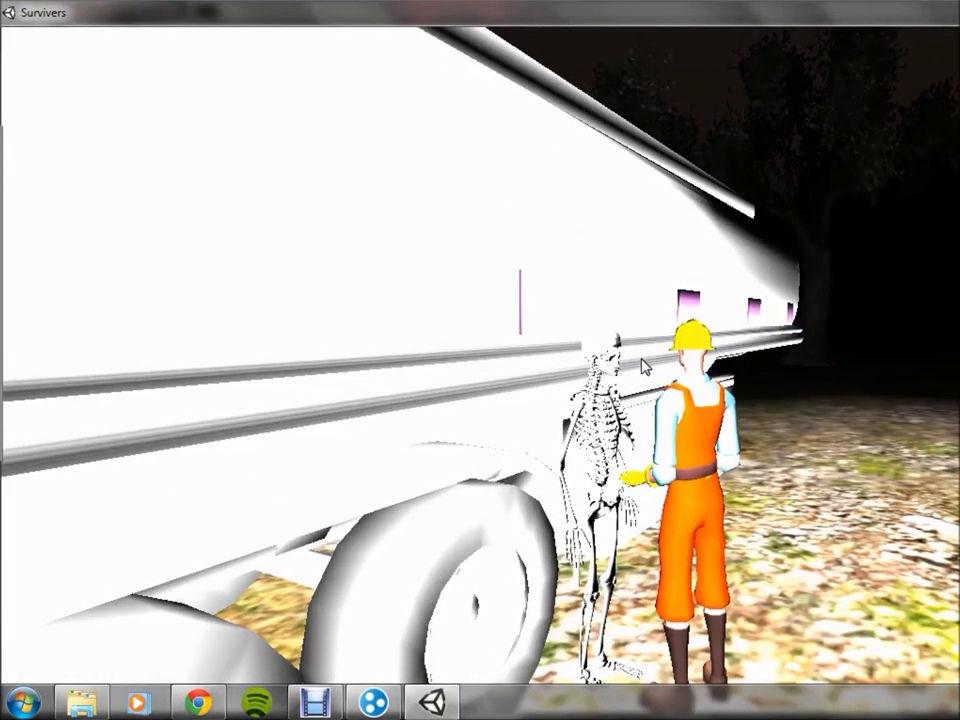
{"action": "key", "text": "e"}
{"action": "key", "text": "d"}
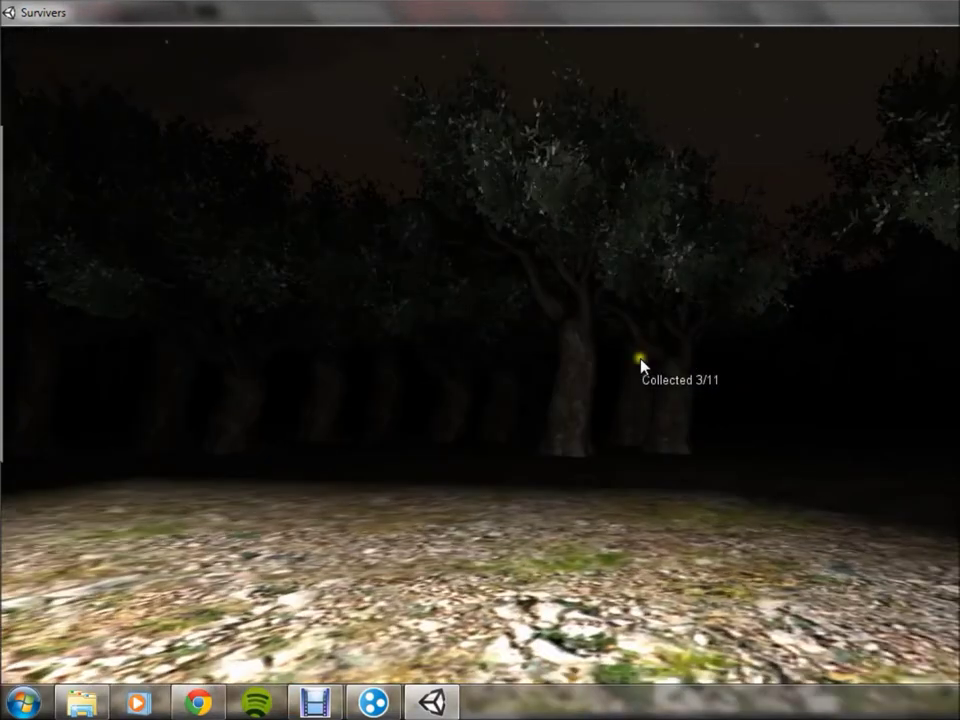
- Look around the forest for notes, weaving between the big trees
{"action": "key", "text": "d"}
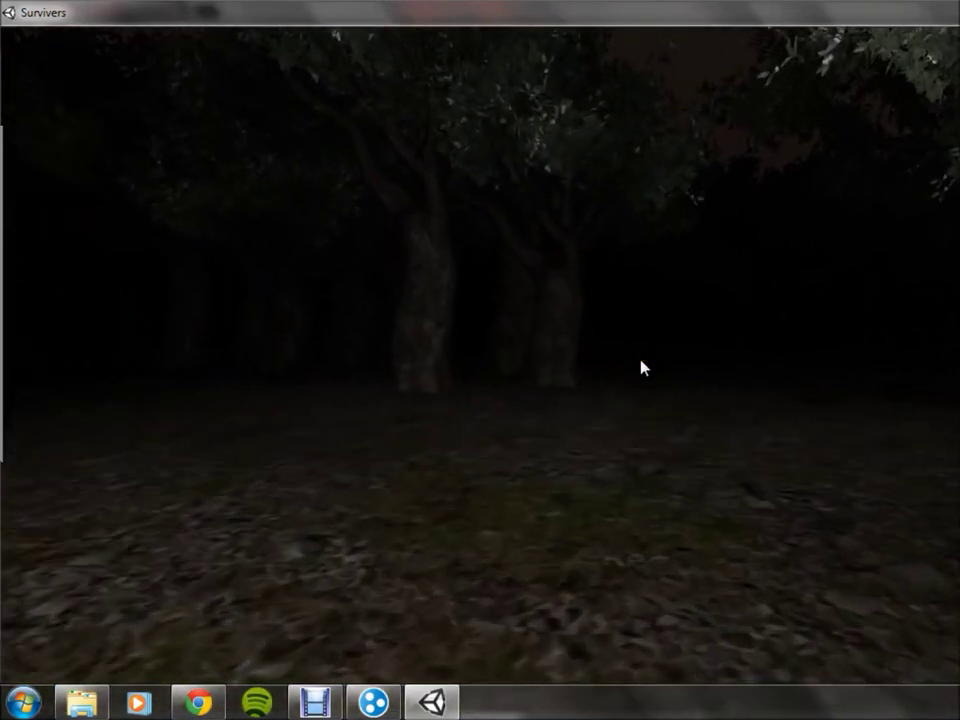
{"action": "key", "text": "d"}
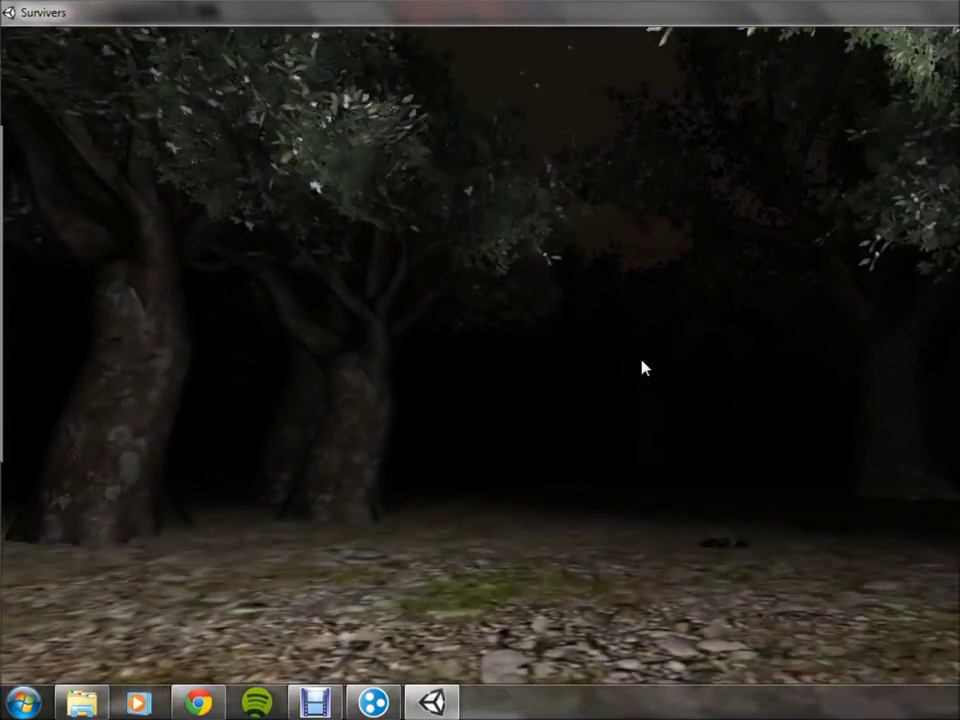
{"action": "key", "text": "s"}
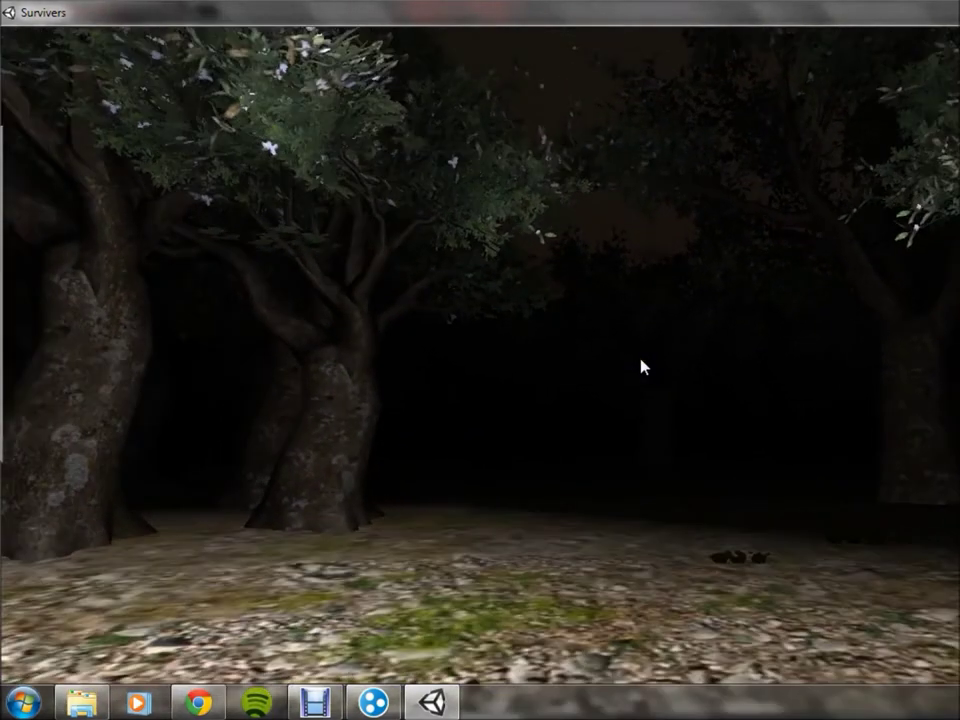
{"action": "key", "text": "w"}
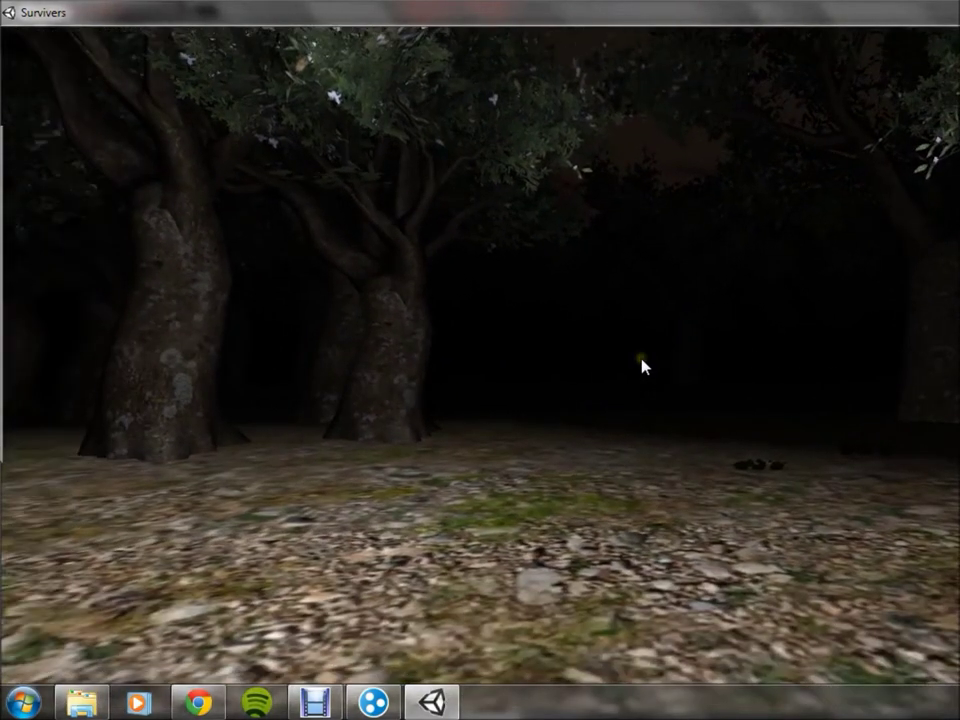
{"action": "key", "text": "a"}
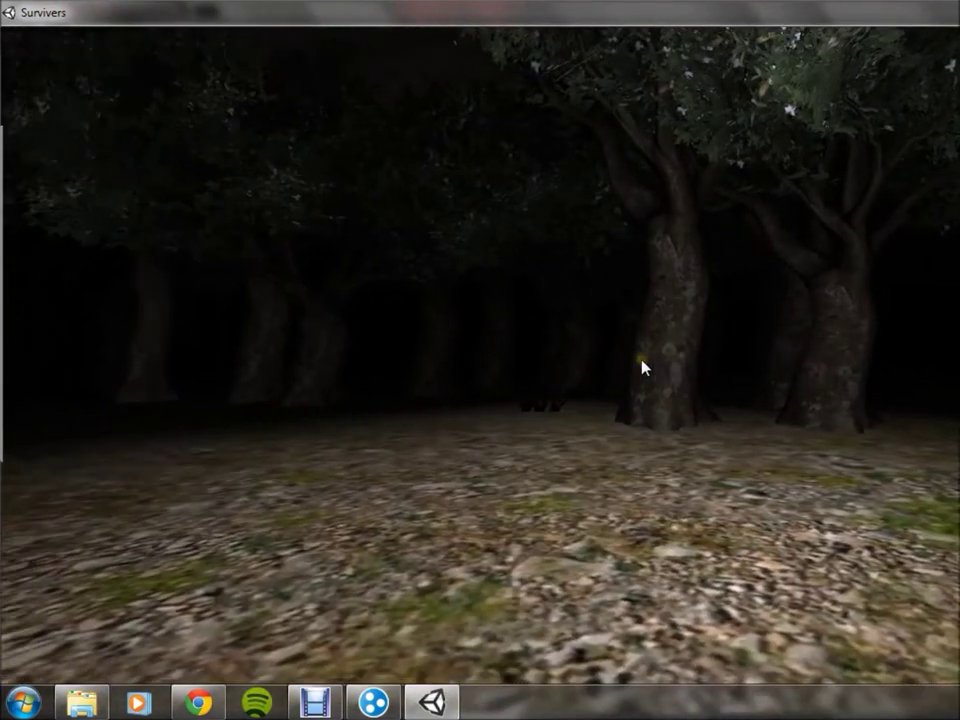
{"action": "key", "text": "d"}
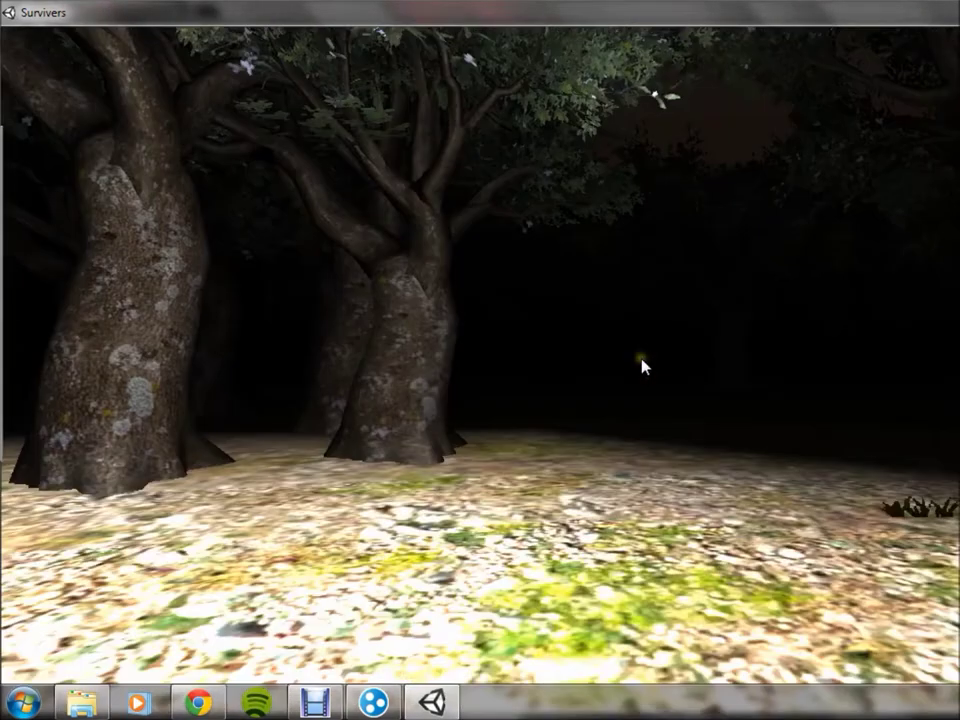
{"action": "key", "text": "w"}
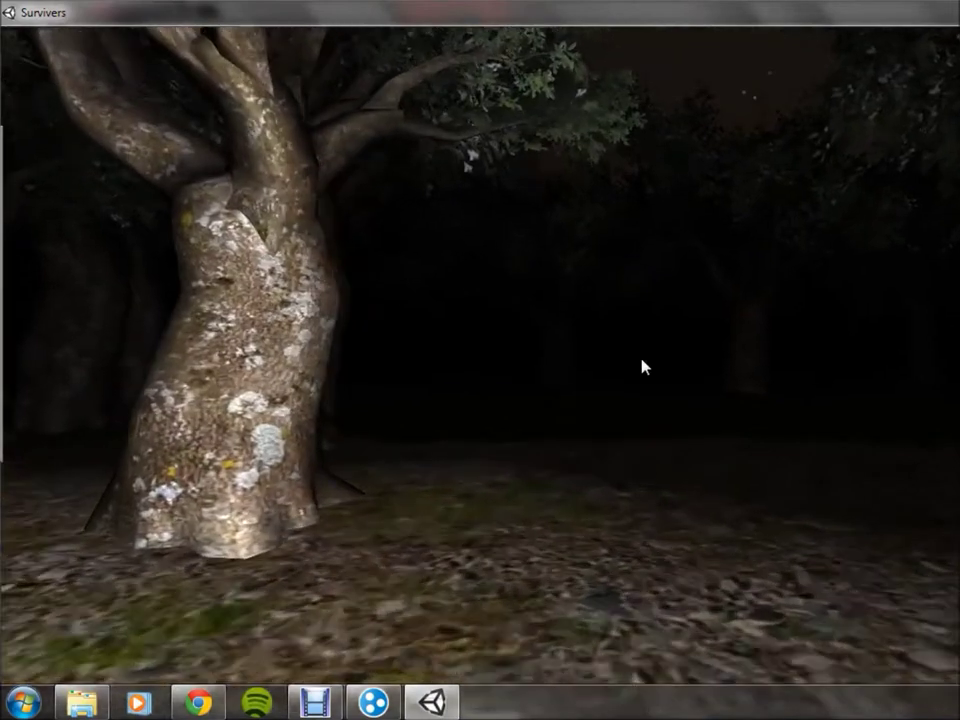
{"action": "key", "text": "s"}
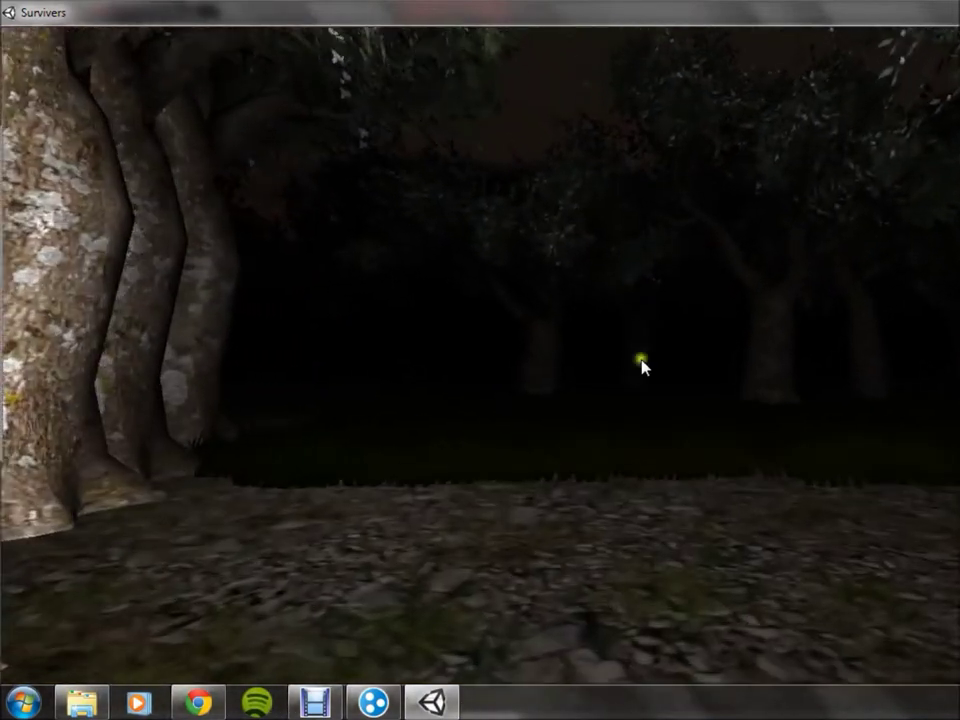
- Follow the gravel path deeper into the forest past the tree on the left
{"action": "key", "text": "w"}
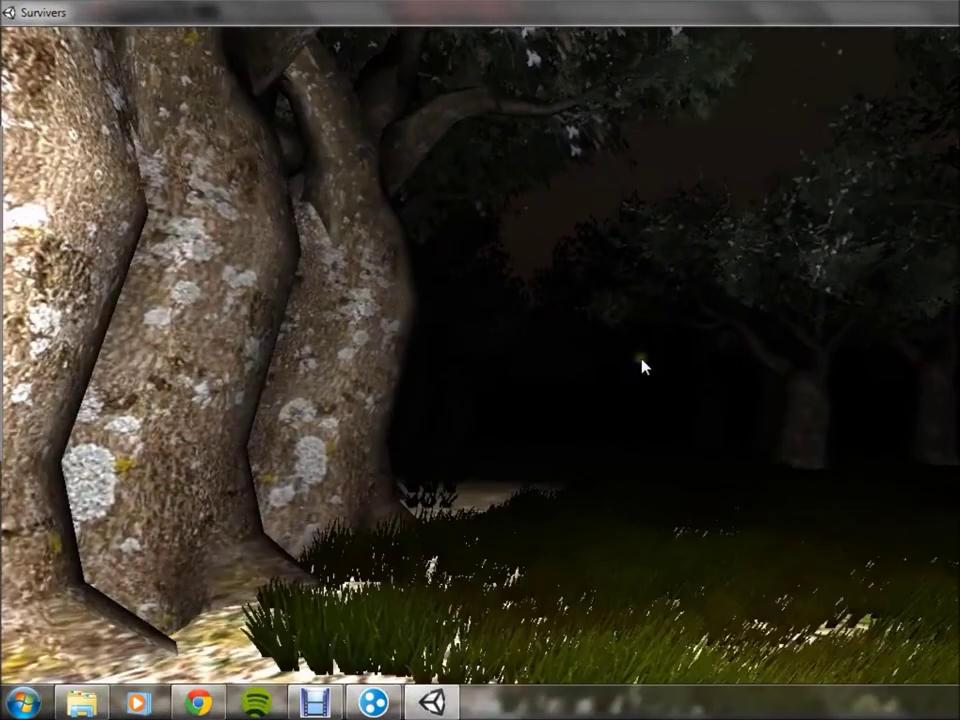
{"action": "key", "text": "w"}
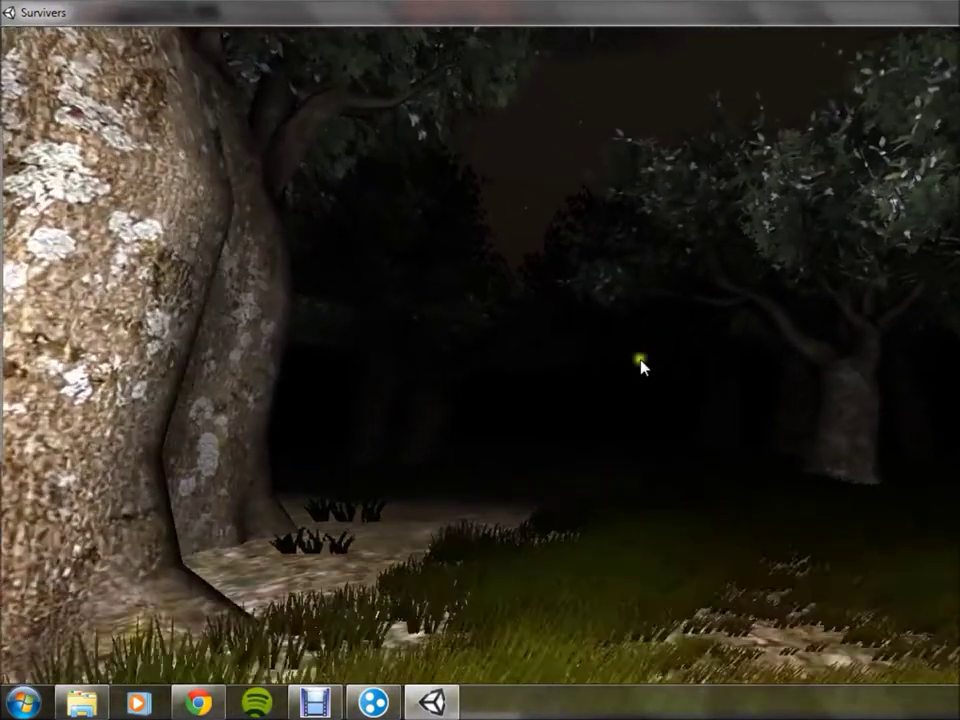
{"action": "key", "text": "w"}
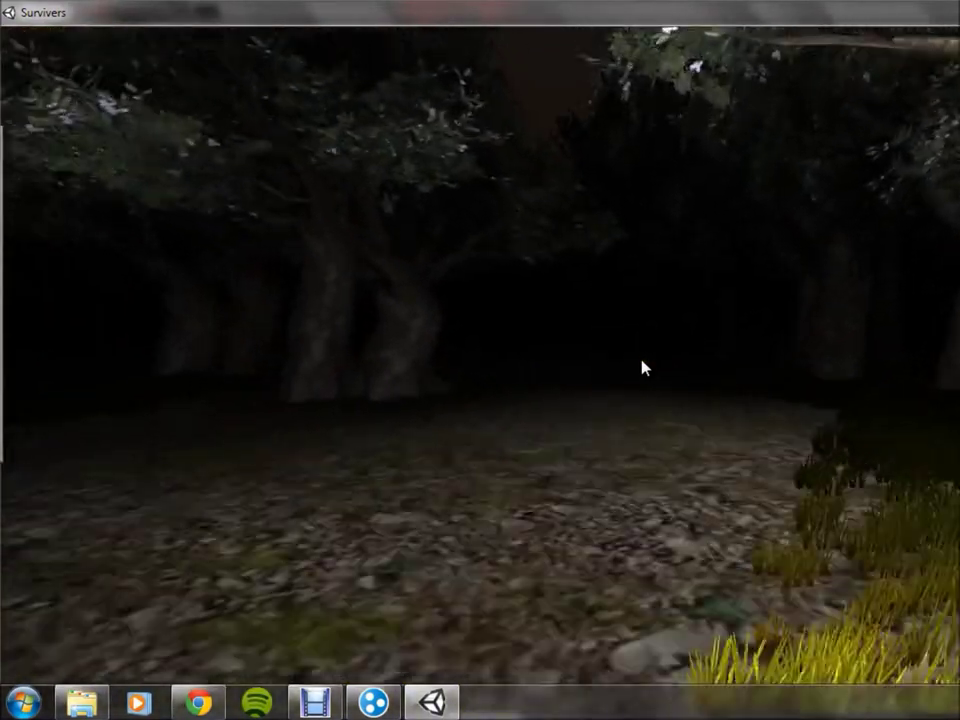
{"action": "key", "text": "w"}
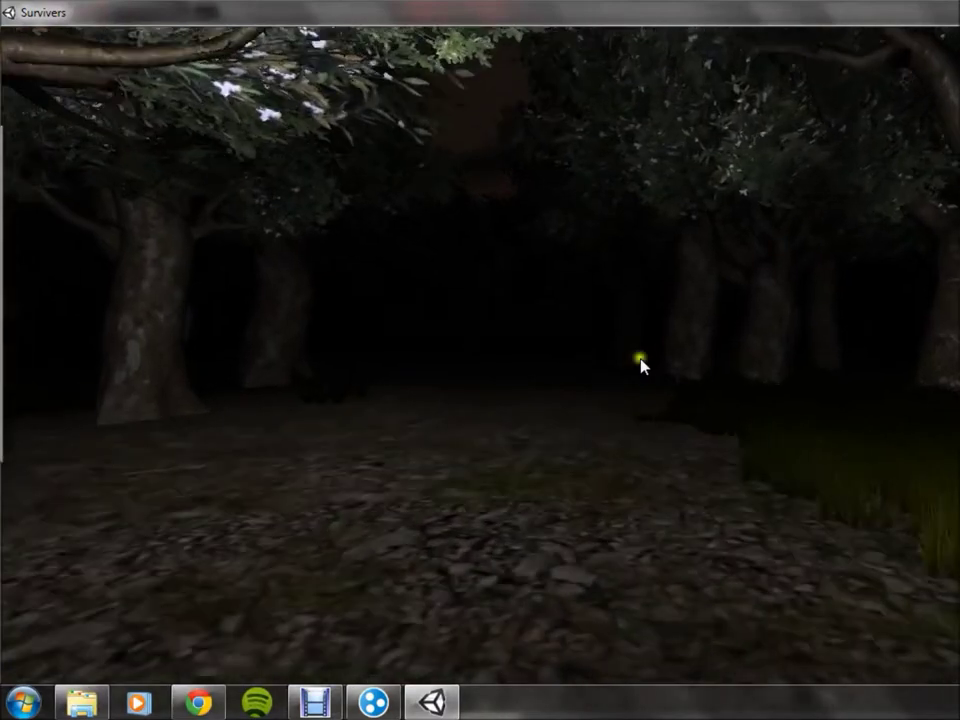
{"action": "key", "text": "w"}
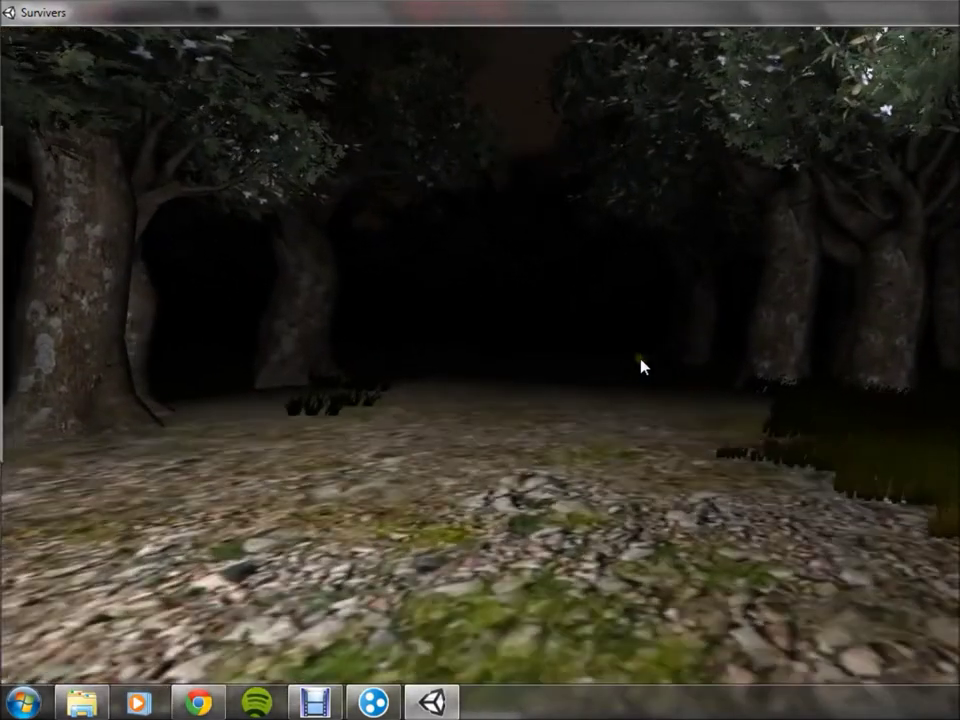
{"action": "key", "text": "w"}
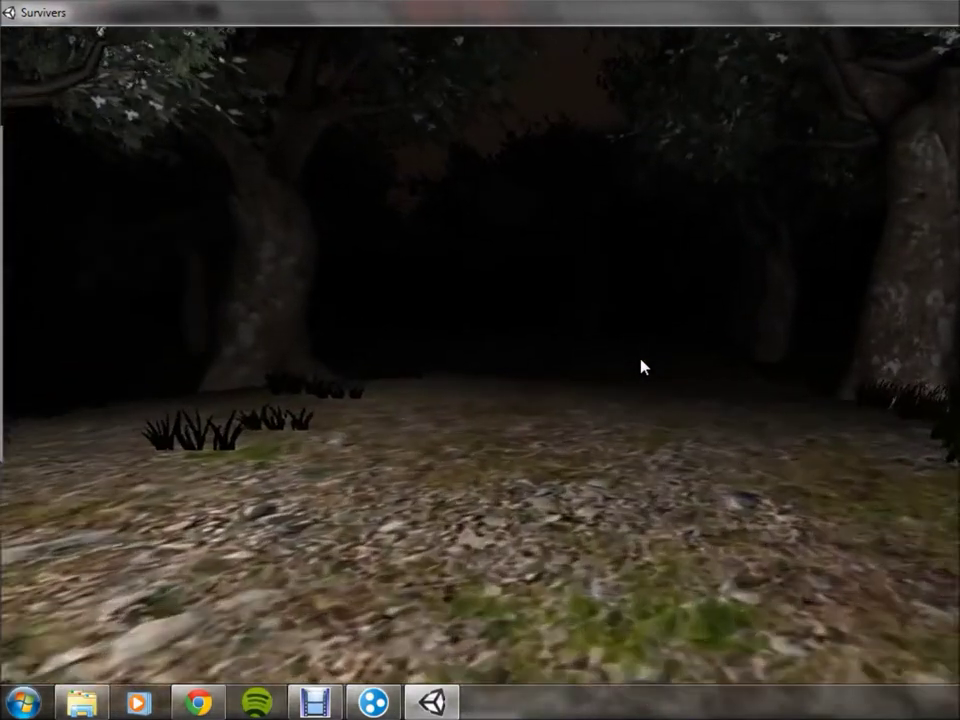
{"action": "left_click", "coordinate": [643, 367]}
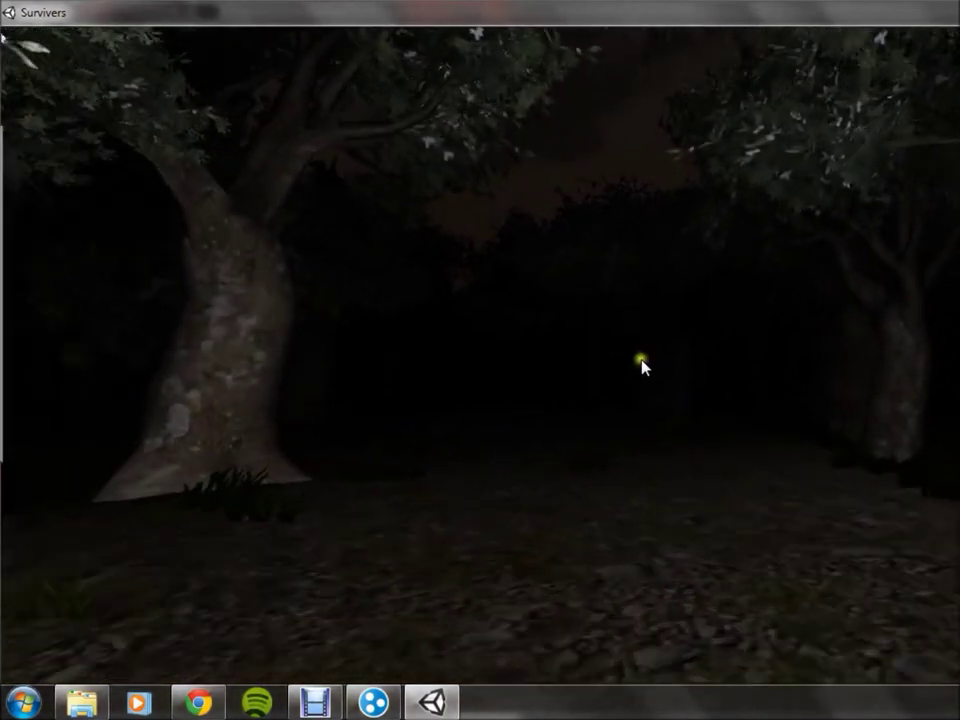
{"action": "key", "text": "w"}
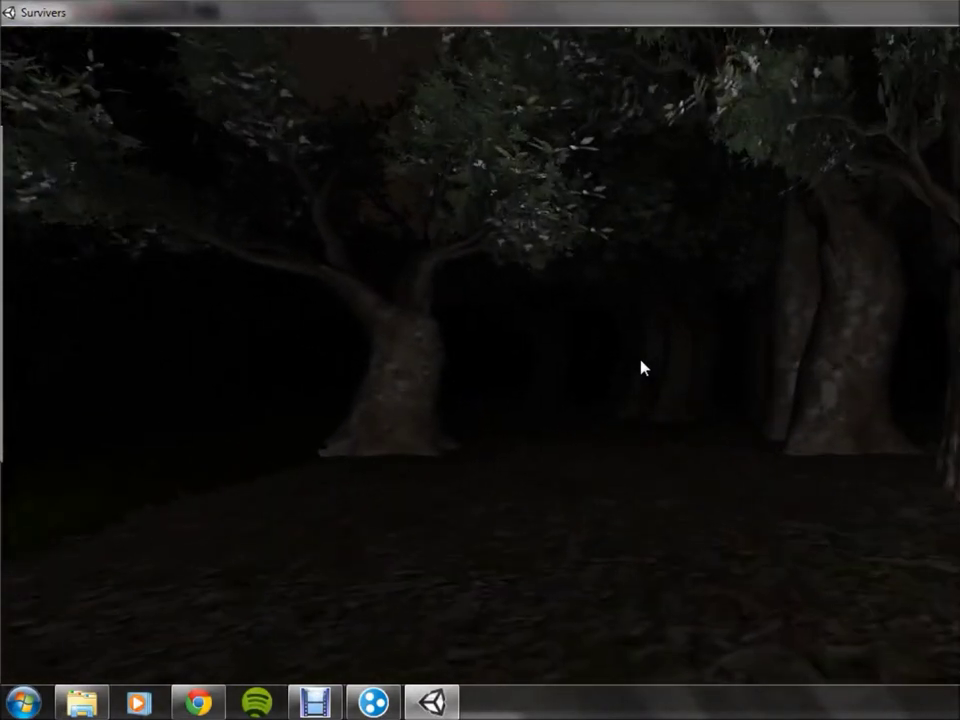
- Walk right past the large tree, then switch to the dark sky camera with Space
{"action": "key", "text": "w"}
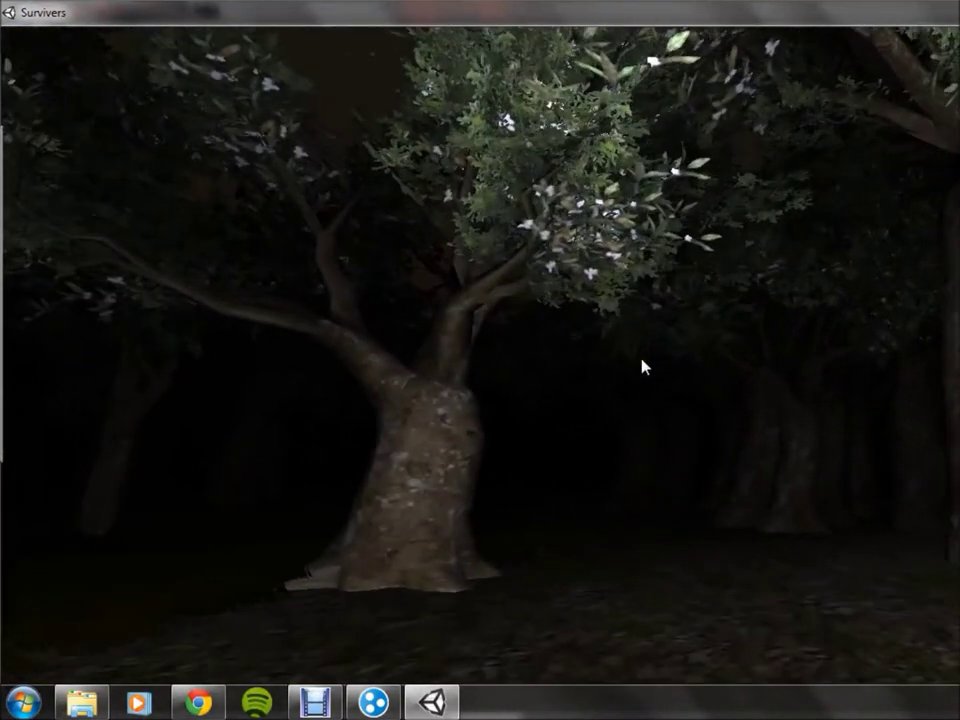
{"action": "key", "text": "w"}
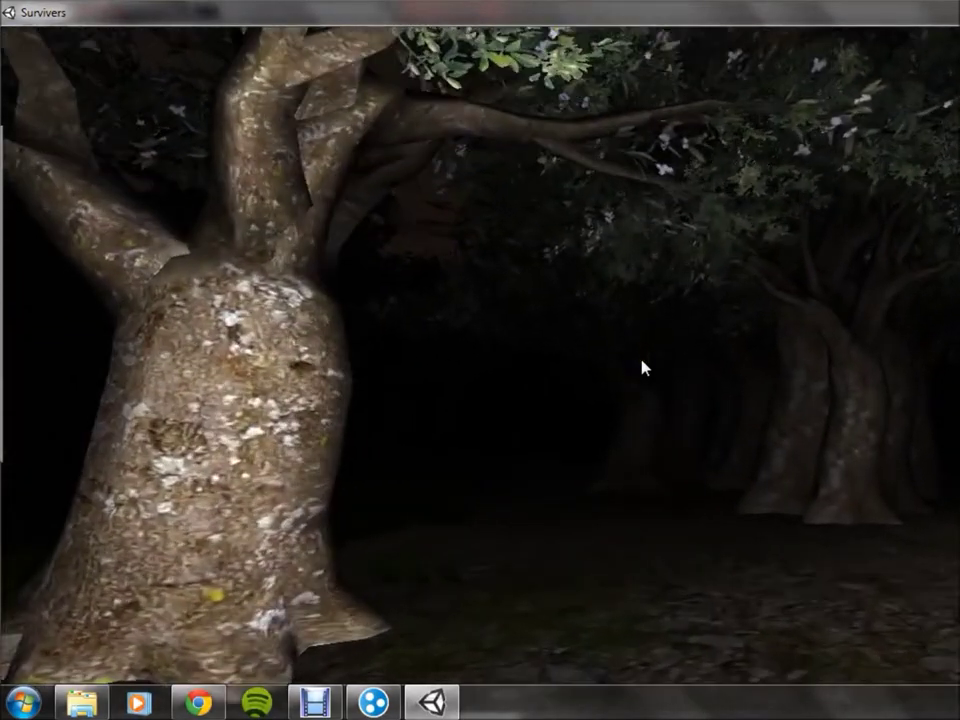
{"action": "key", "text": "w"}
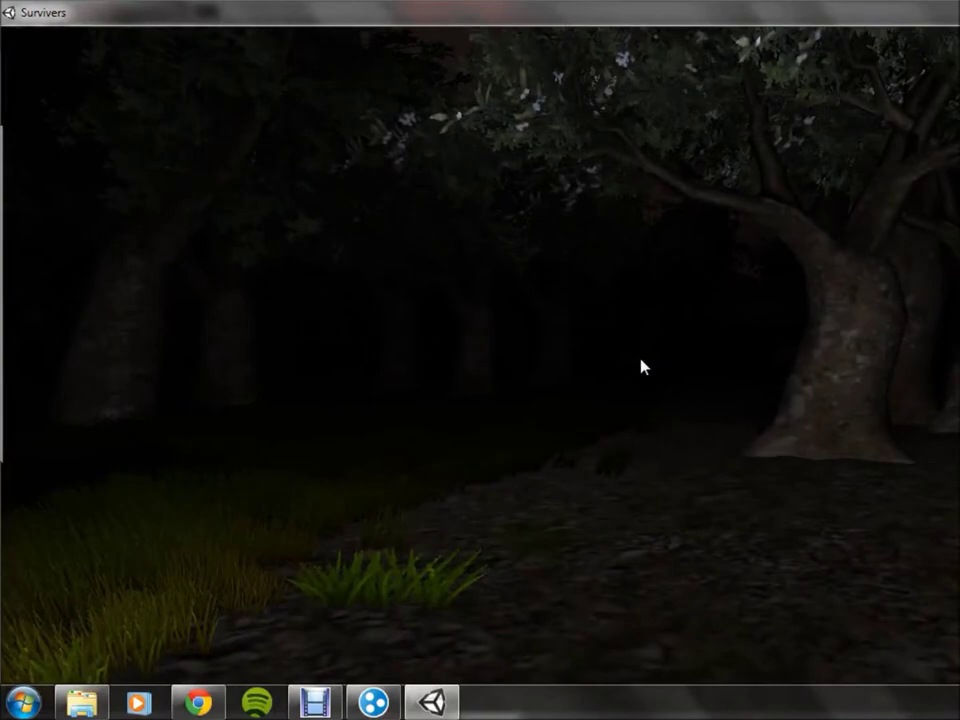
{"action": "key", "text": "space"}
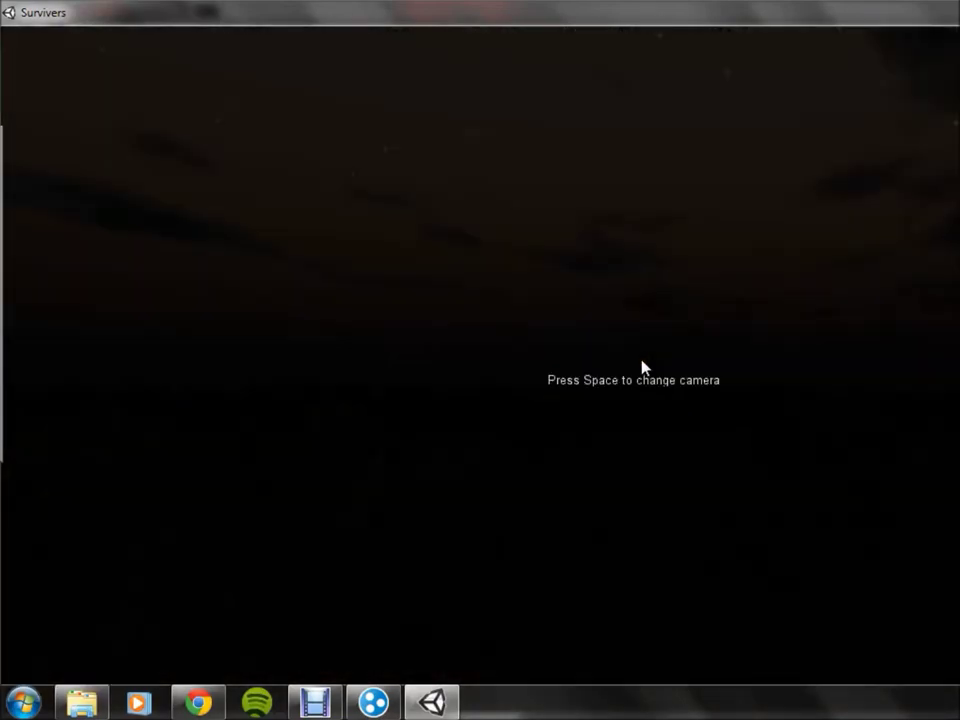
- Switch back to first-person view and walk toward the tree trunks ahead
{"action": "key", "text": "space"}
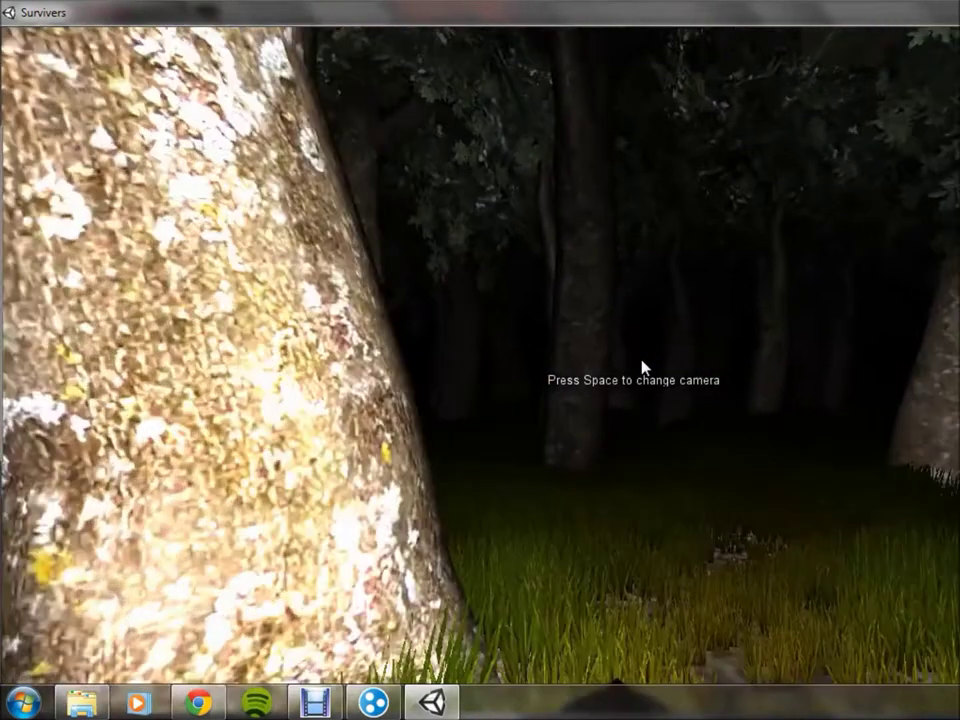
{"action": "key", "text": "w"}
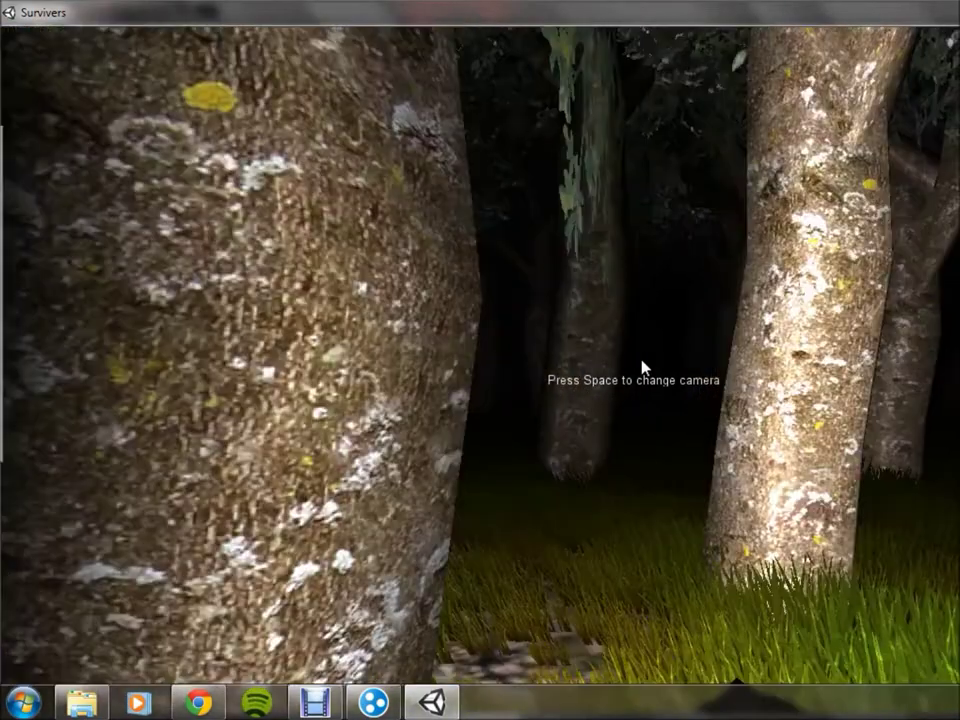
{"action": "key", "text": "w"}
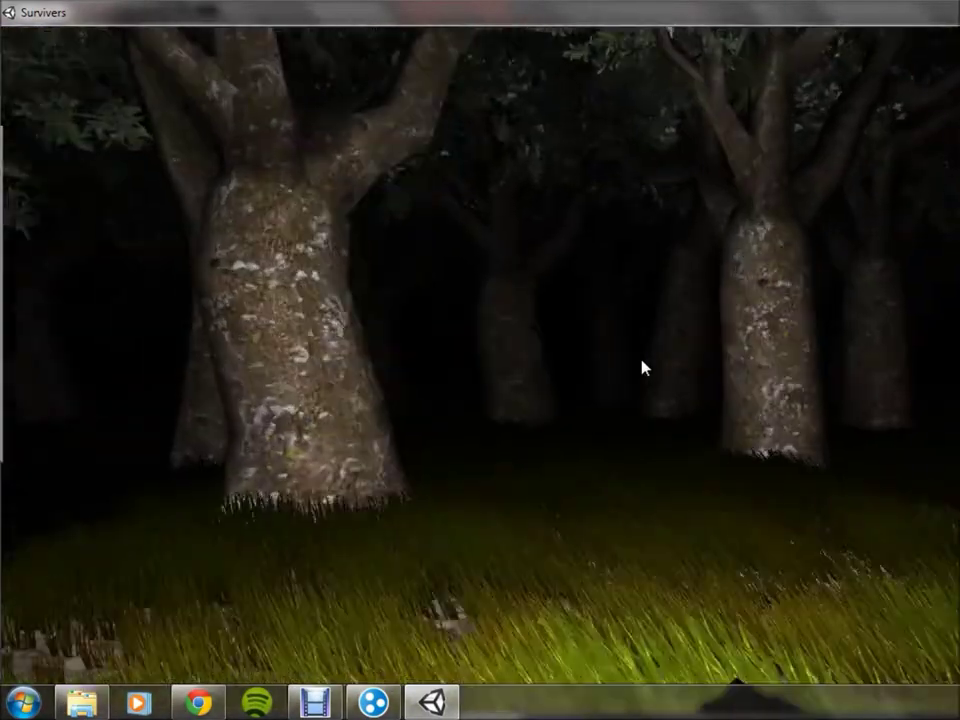
{"action": "key", "text": "w"}
{"action": "key", "text": "w"}
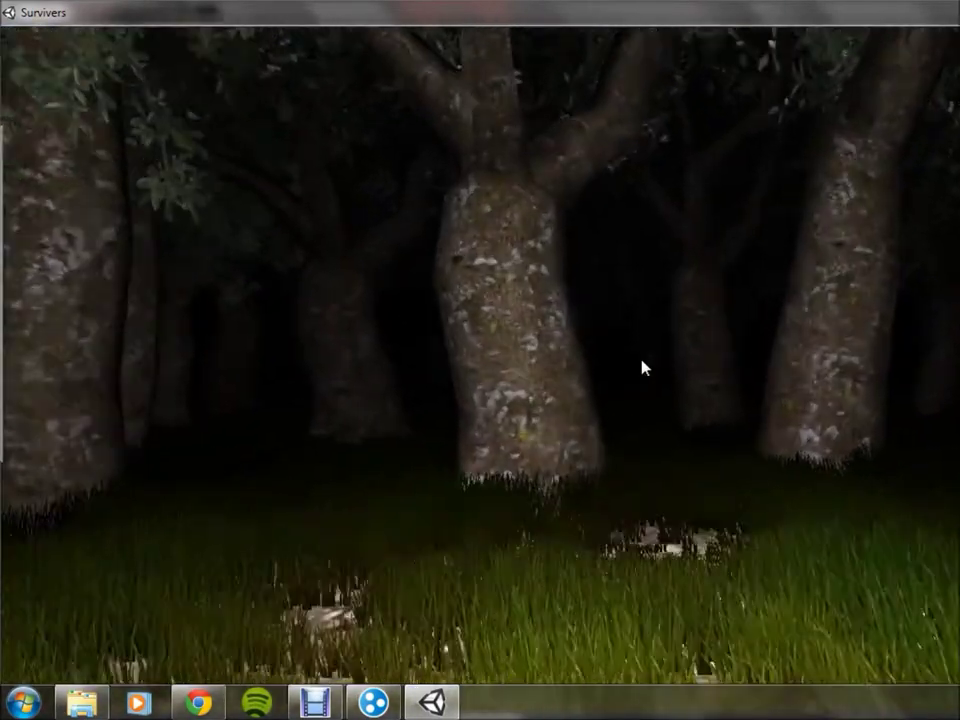
{"action": "key", "text": "w"}
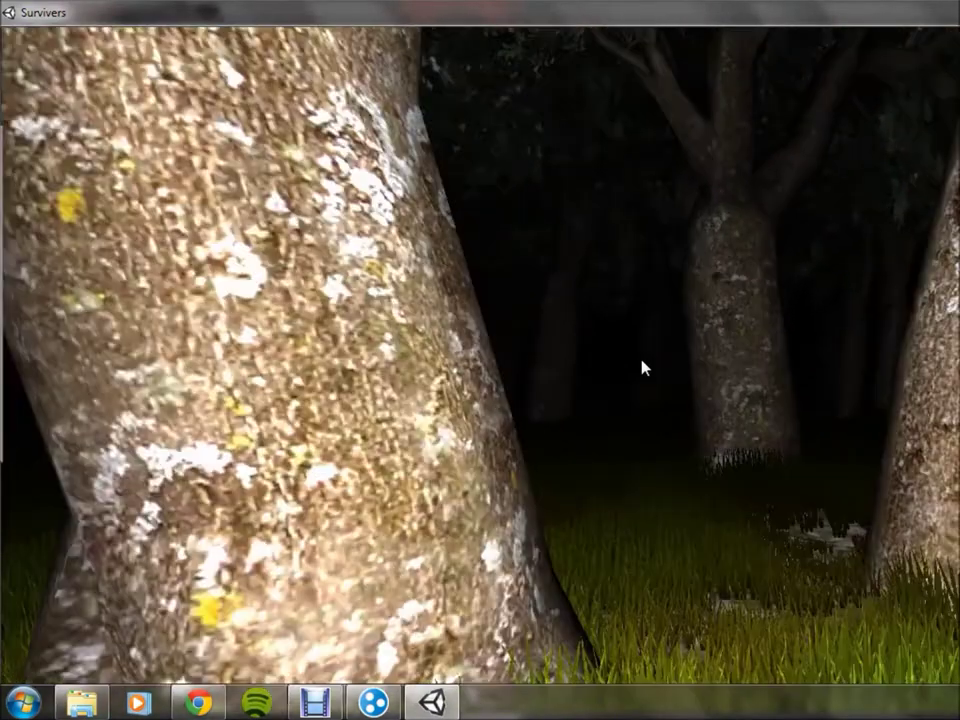
- Keep walking past the large lichen-covered trunks across the grassy clearing
{"action": "key", "text": "w"}
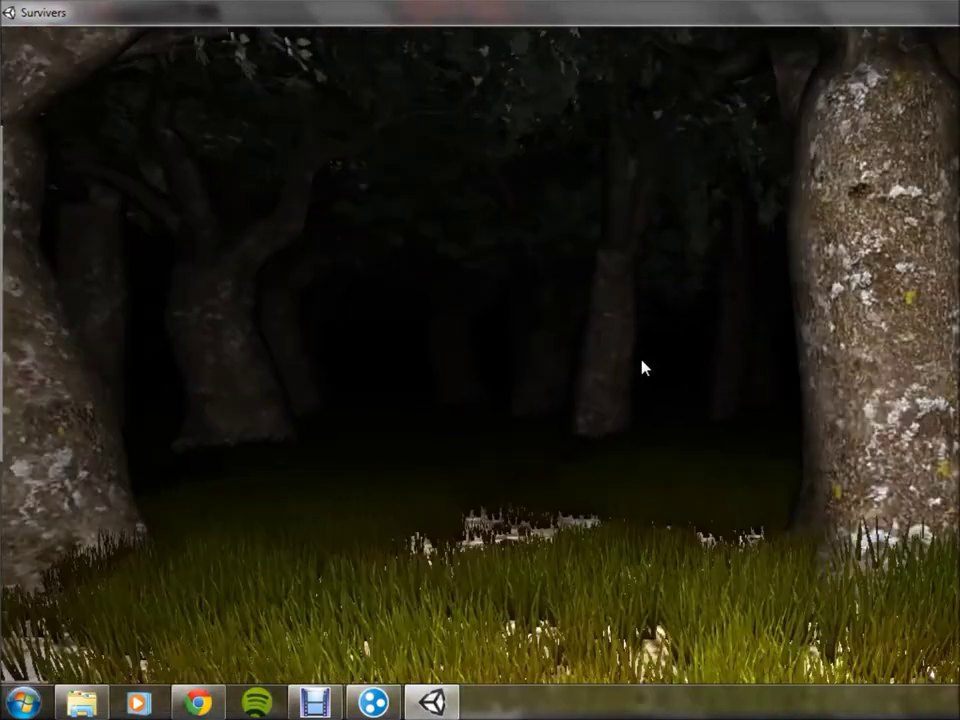
{"action": "key", "text": "w"}
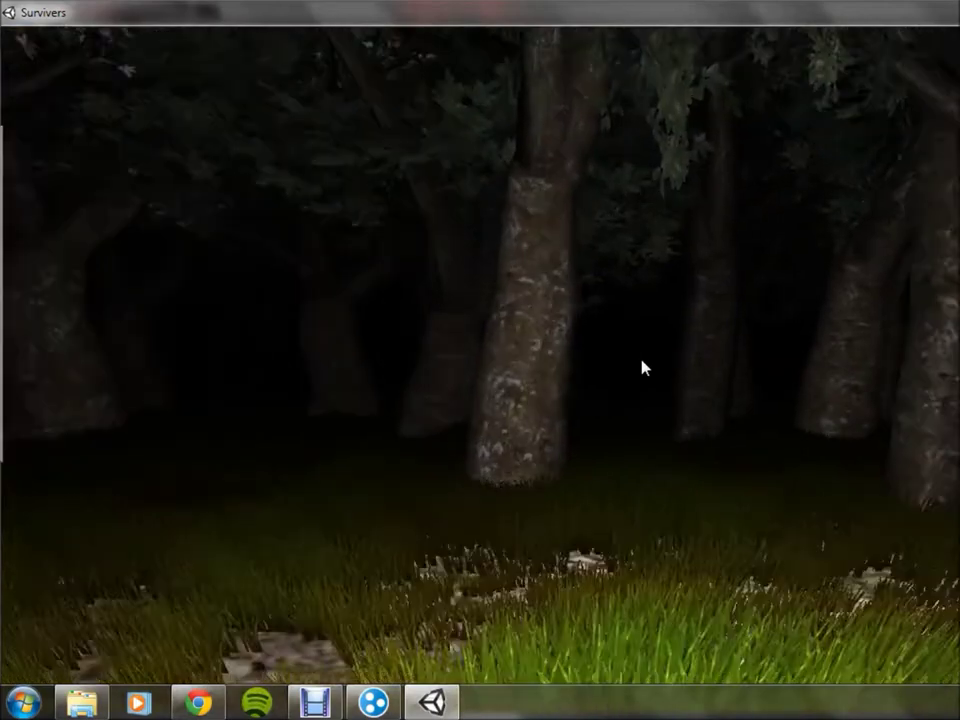
{"action": "key", "text": "w"}
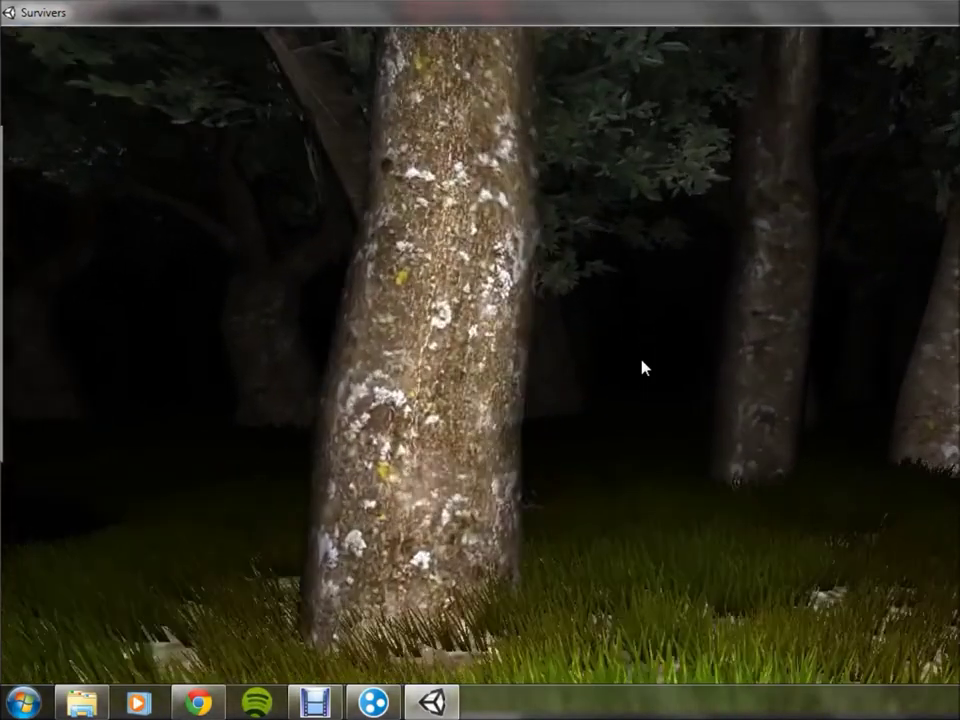
{"action": "key", "text": "w"}
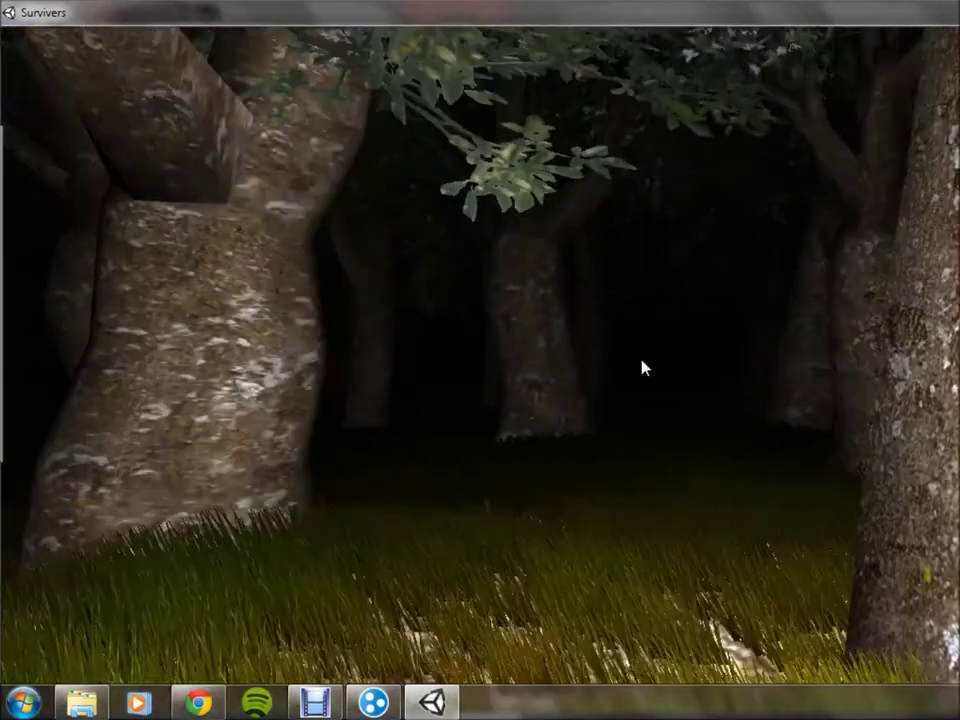
{"action": "key", "text": "w"}
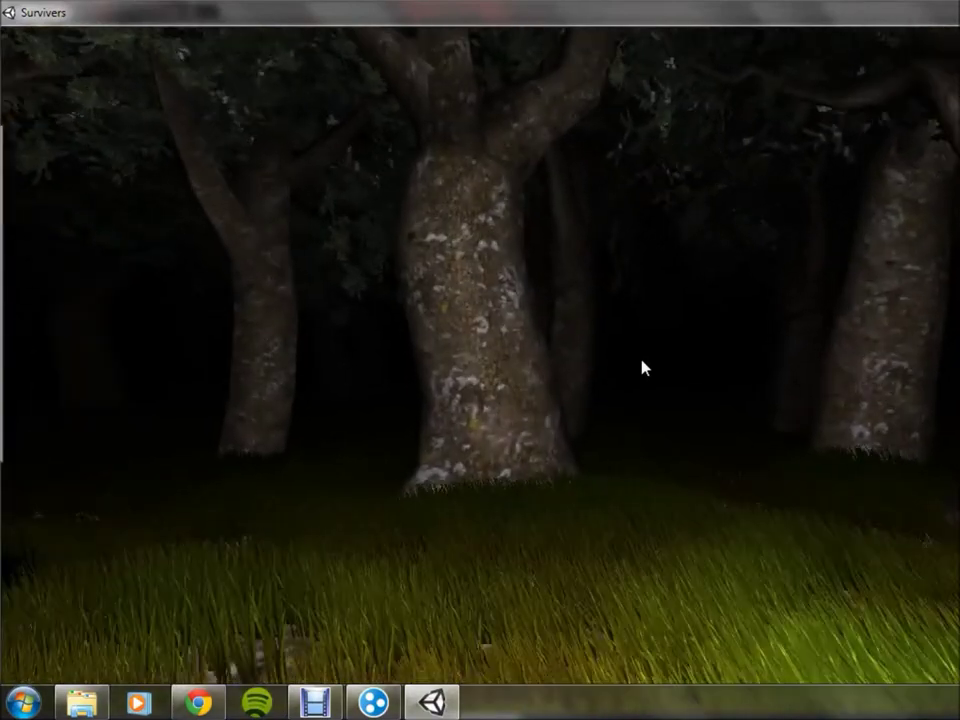
{"action": "key", "text": "w"}
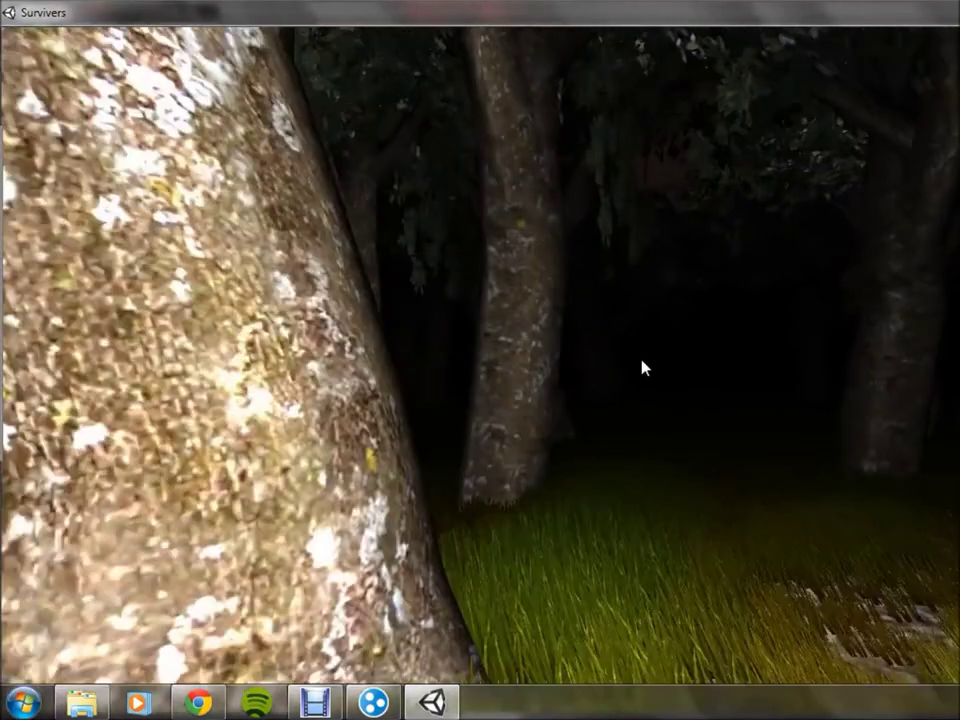
{"action": "key", "text": "w"}
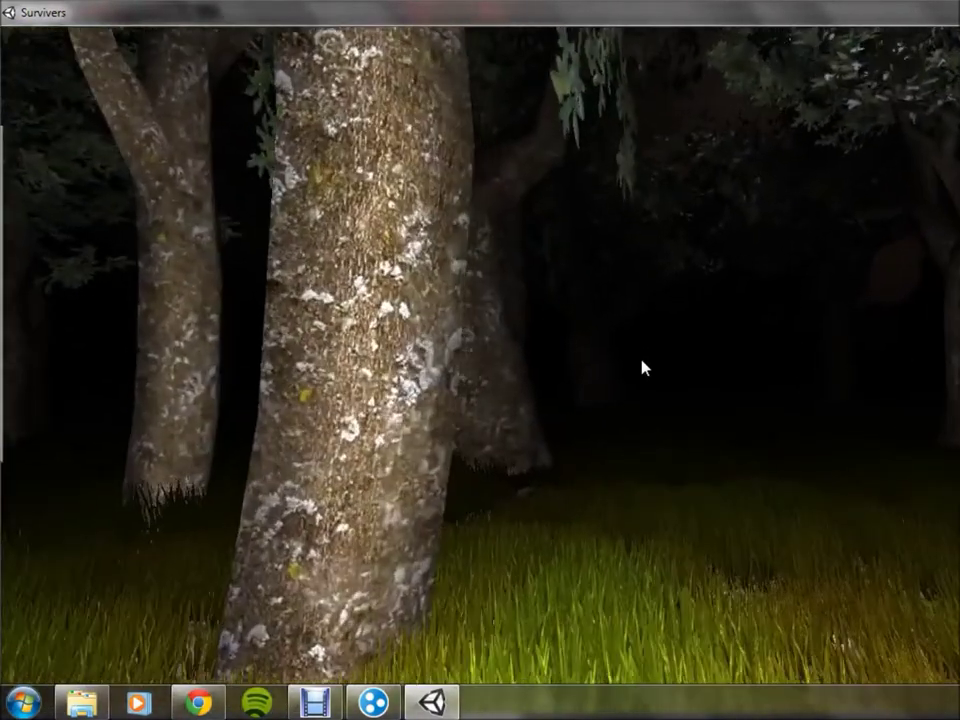
{"action": "key", "text": "w"}
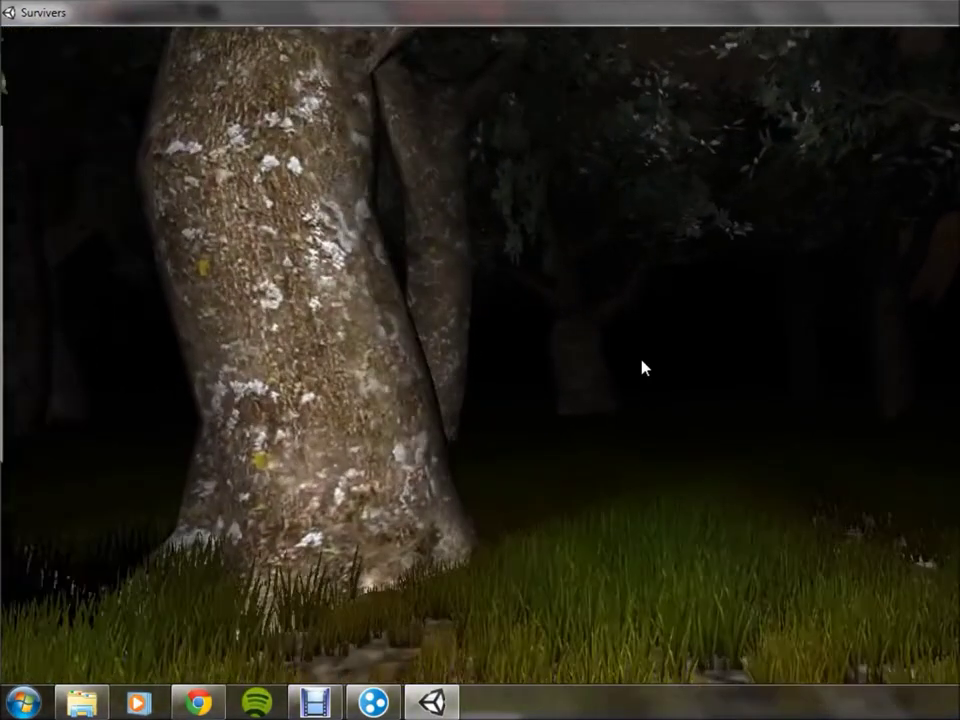
{"action": "key", "text": "w"}
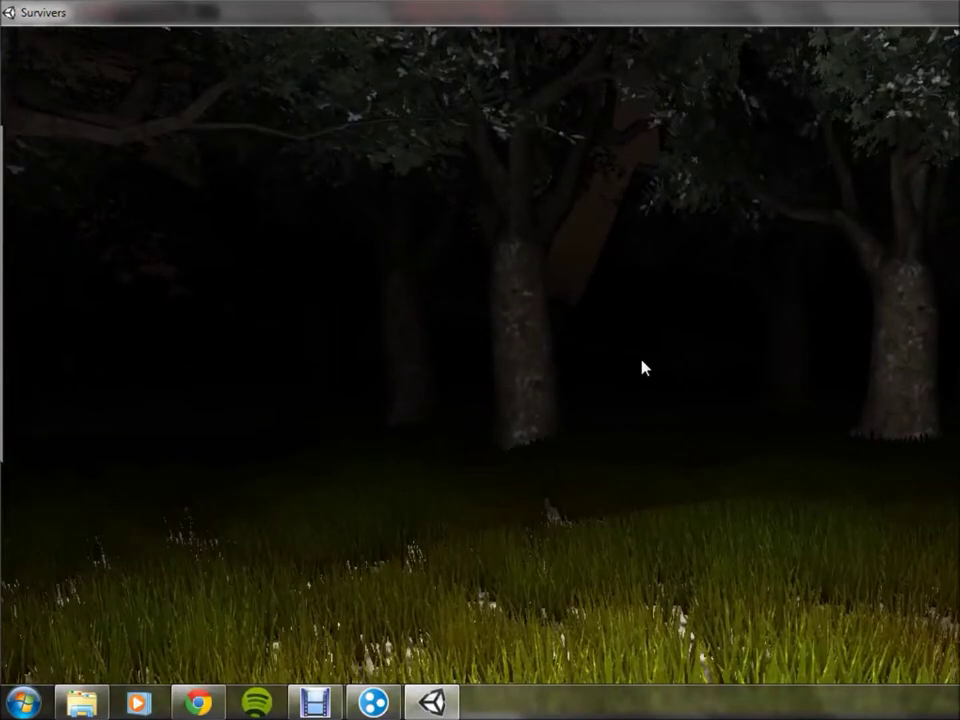
{"action": "key", "text": "w"}
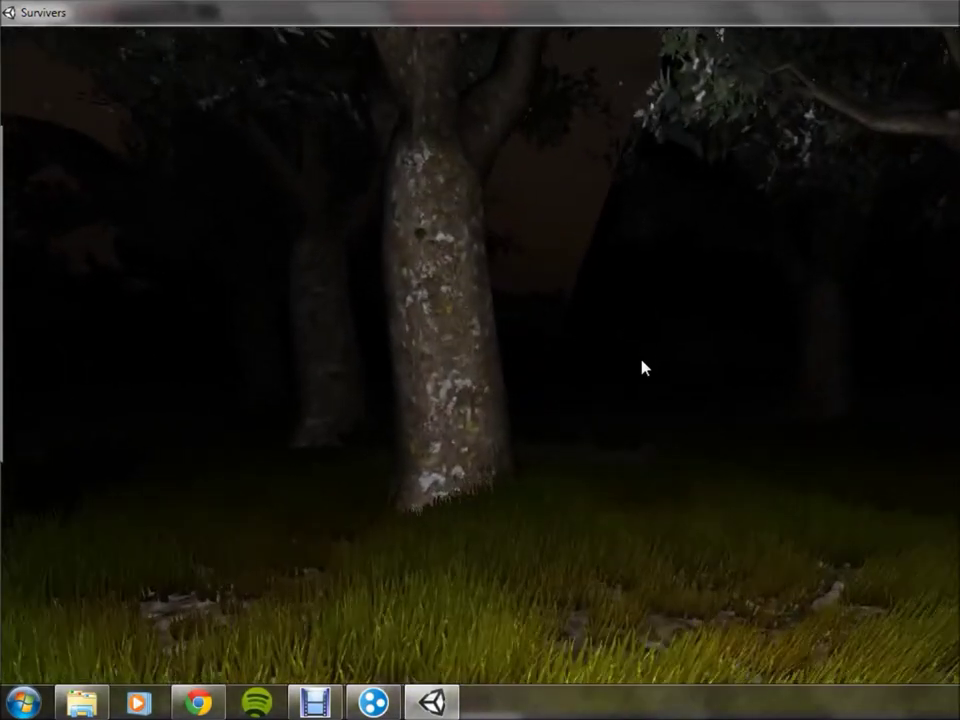
- Cross the gravel to the crashed plane, passing its engine and fuselage
{"action": "key", "text": "w"}
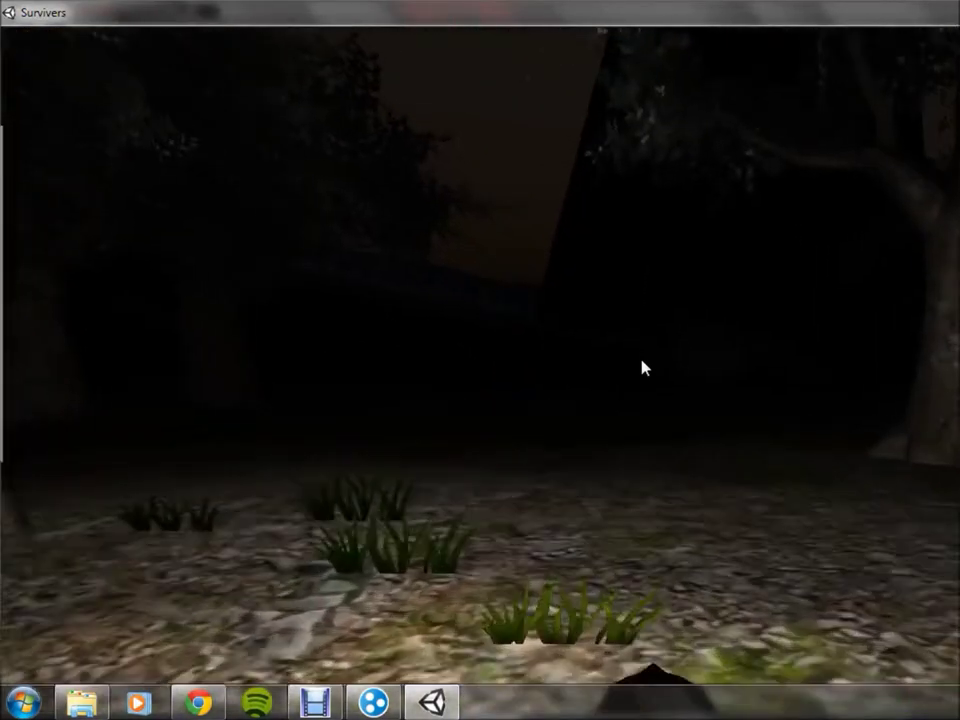
{"action": "key", "text": "w"}
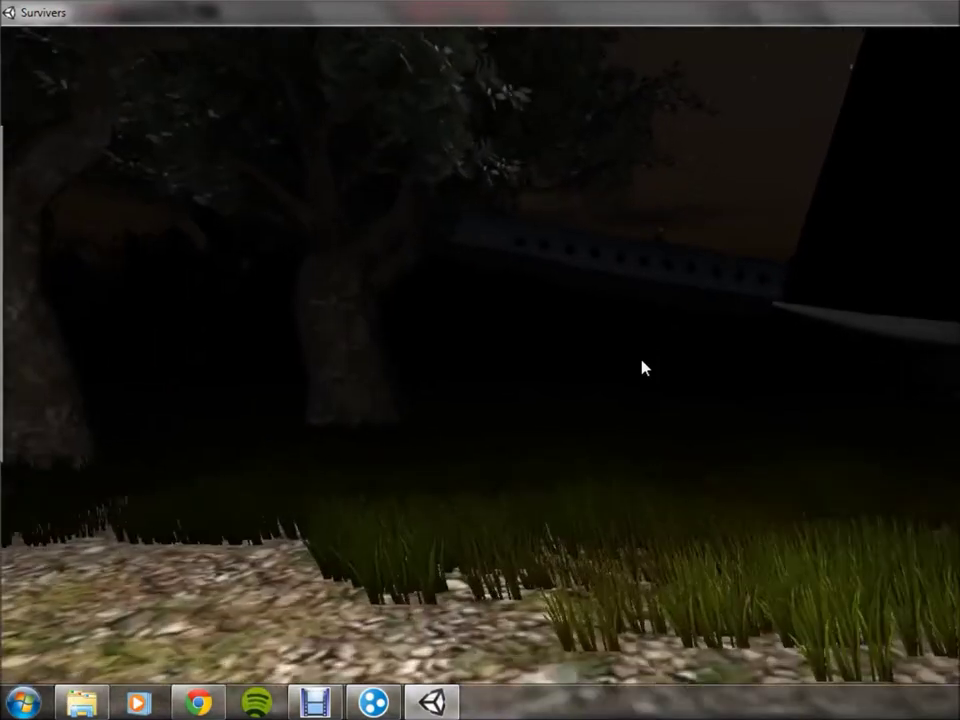
{"action": "key", "text": "w"}
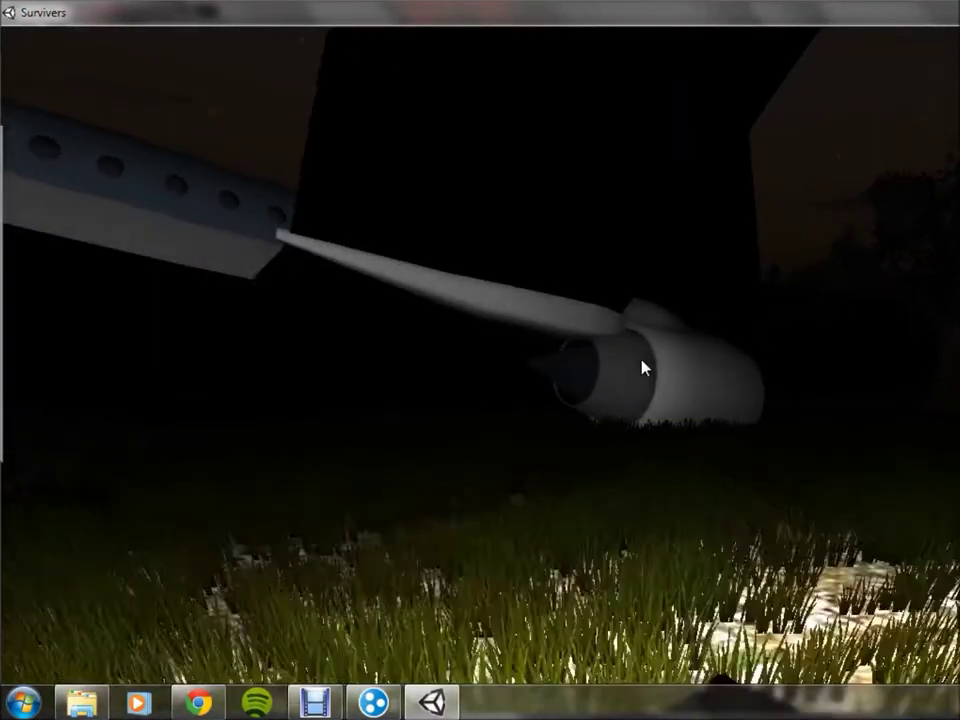
{"action": "key", "text": "w"}
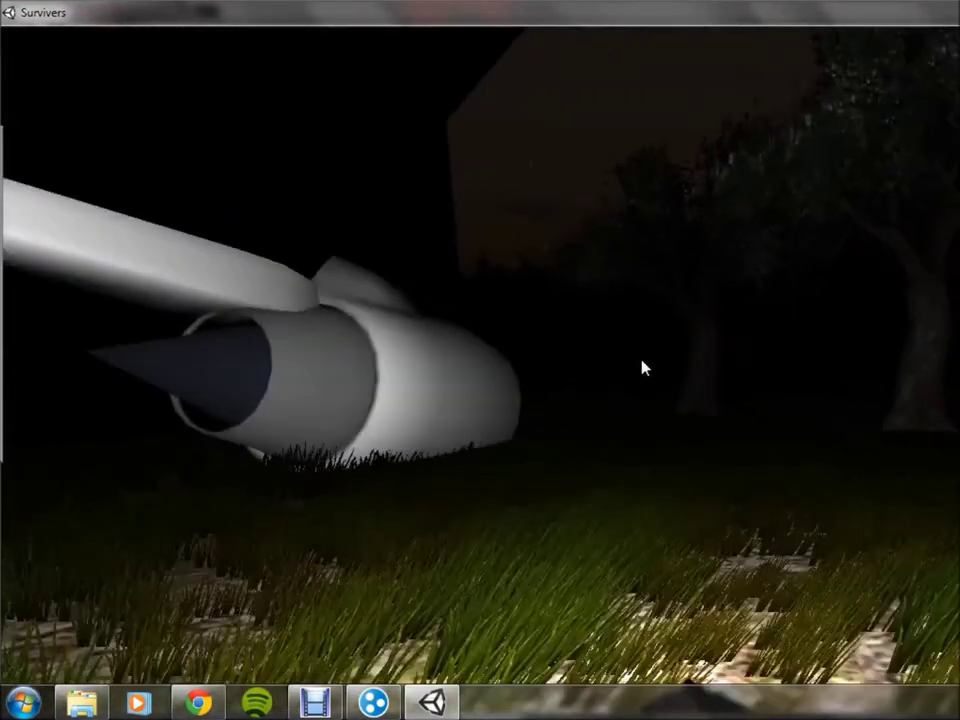
{"action": "key", "text": "w"}
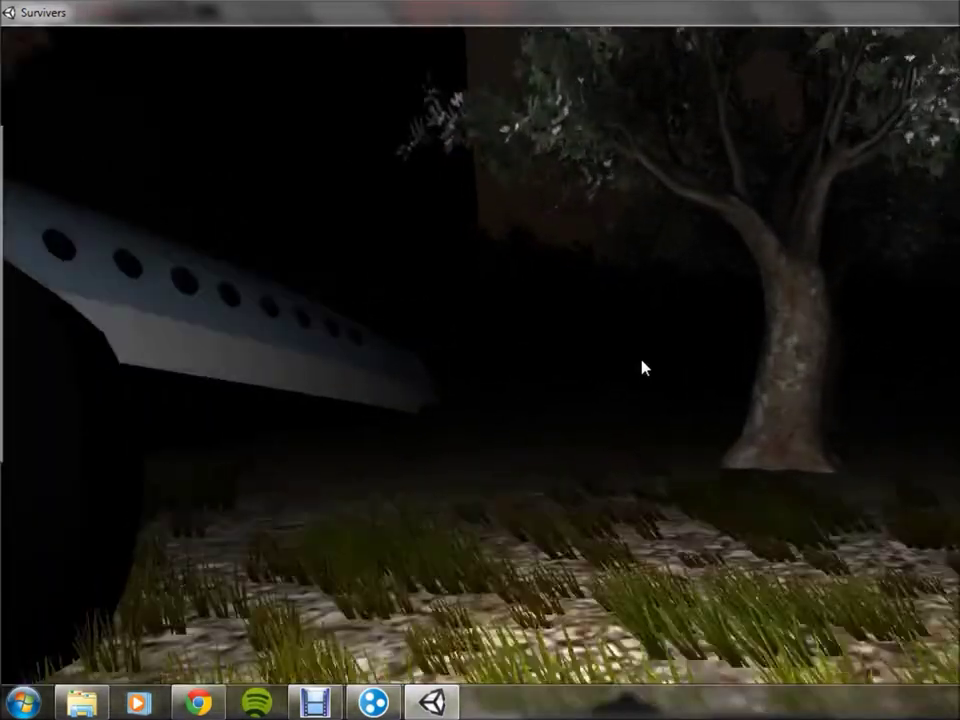
{"action": "key", "text": "w"}
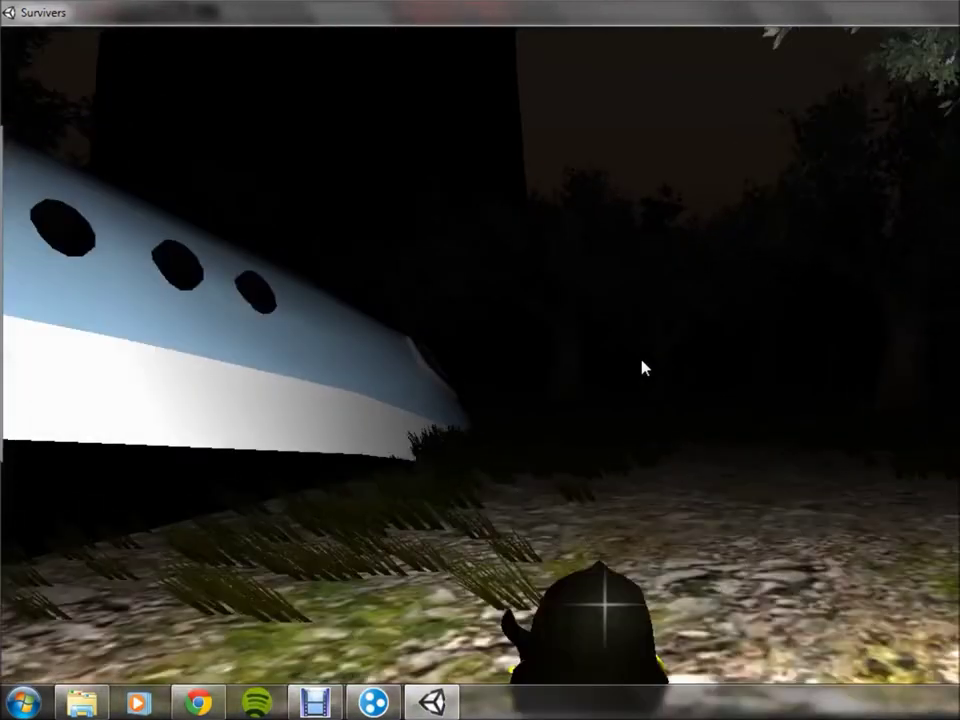
{"action": "key", "text": "w"}
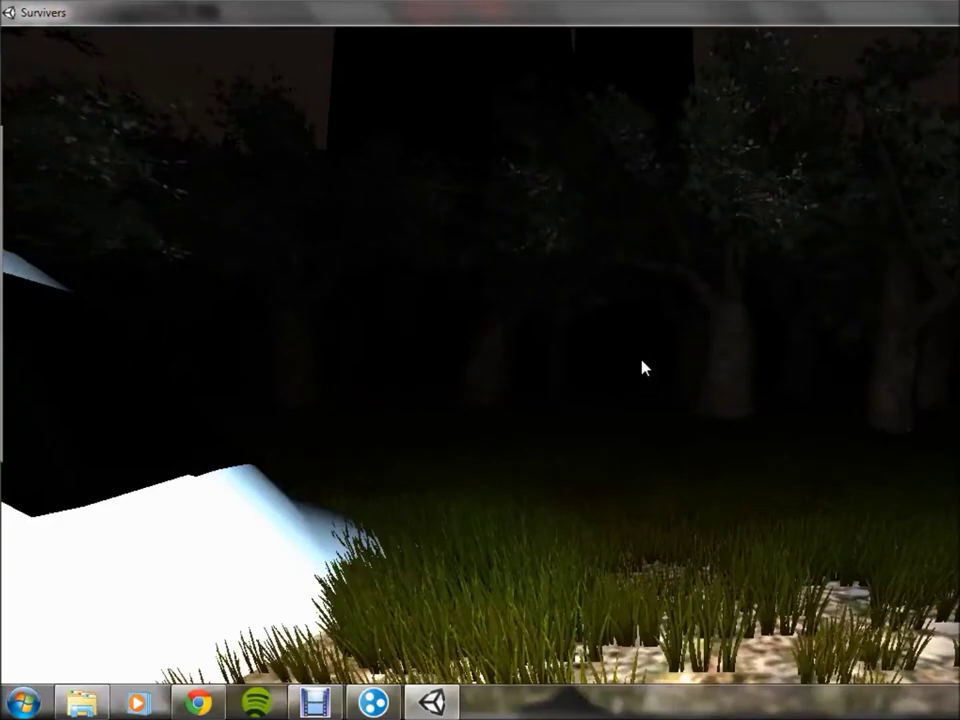
- Circle through the forest around the wreck, passing under the plane wing
{"action": "key", "text": "w"}
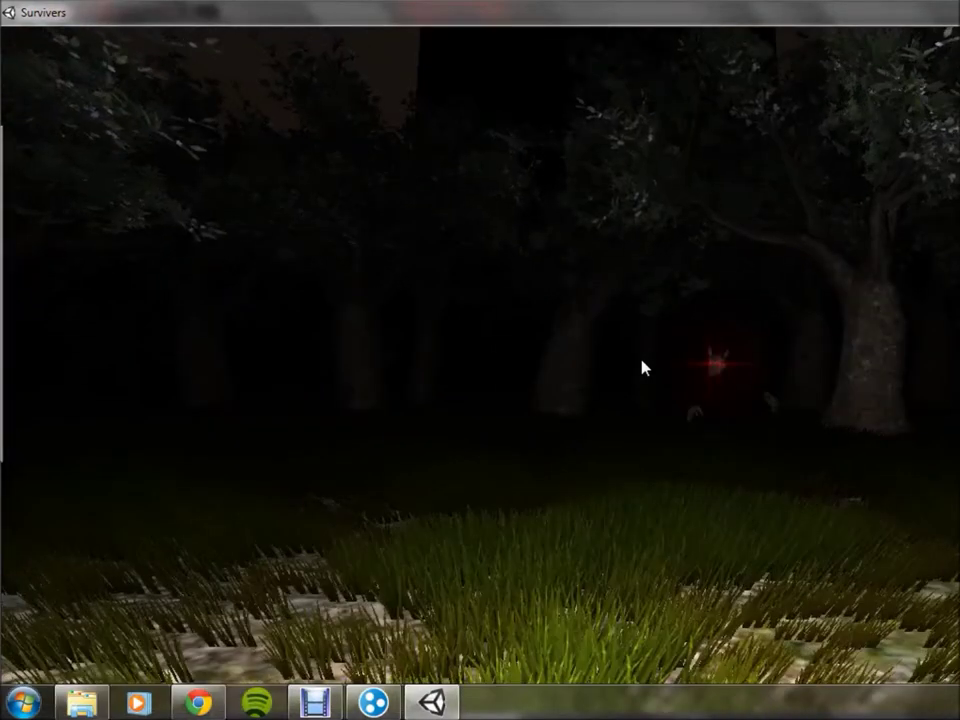
{"action": "key", "text": "w"}
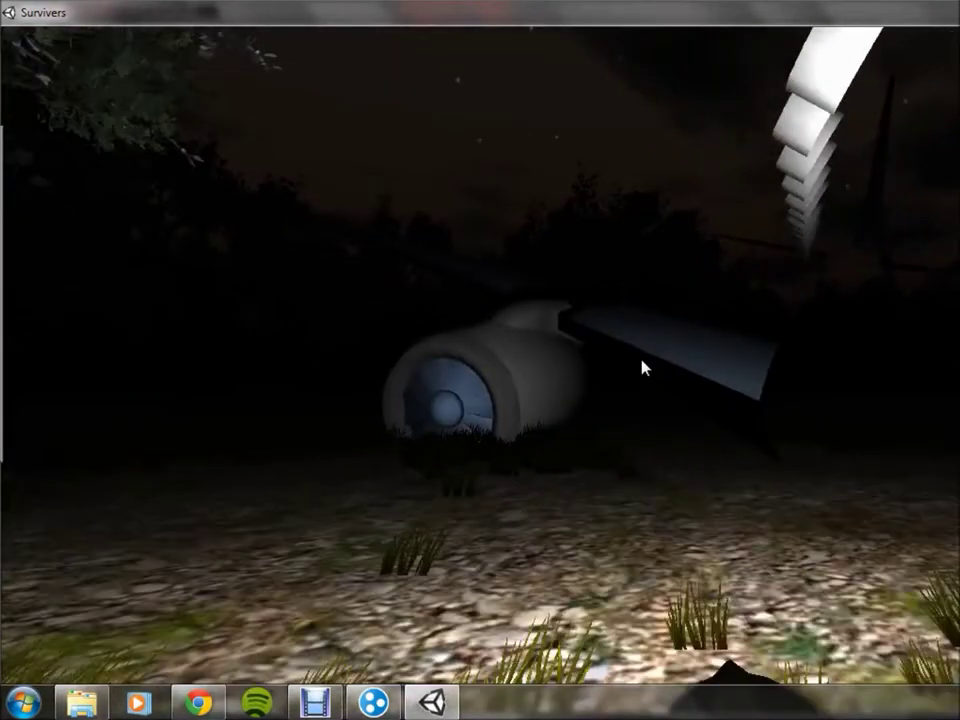
{"action": "key", "text": "w"}
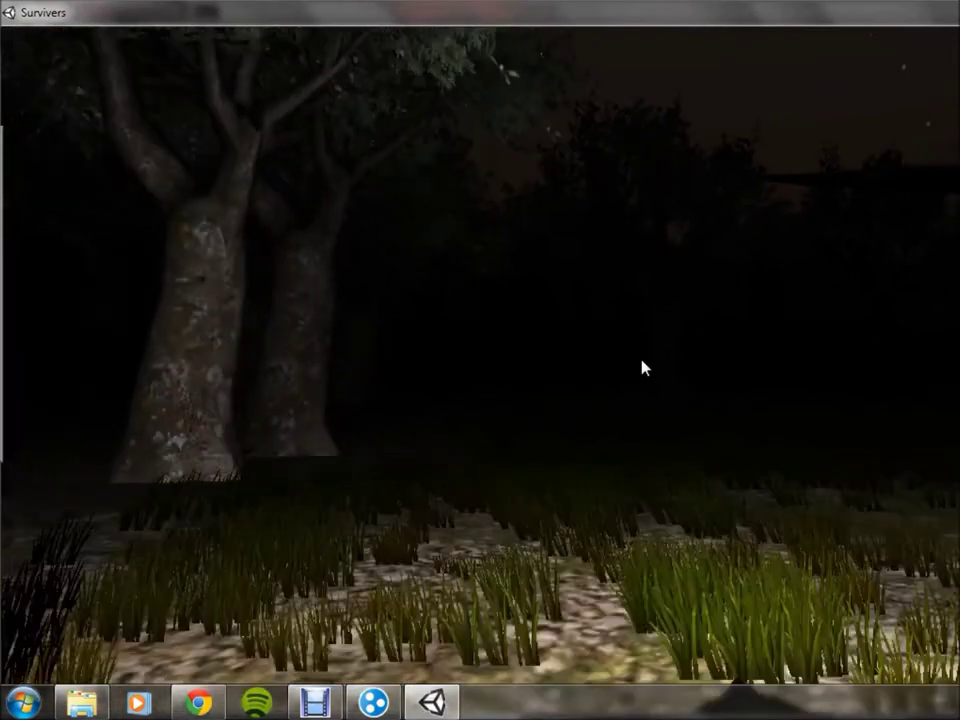
{"action": "key", "text": "w"}
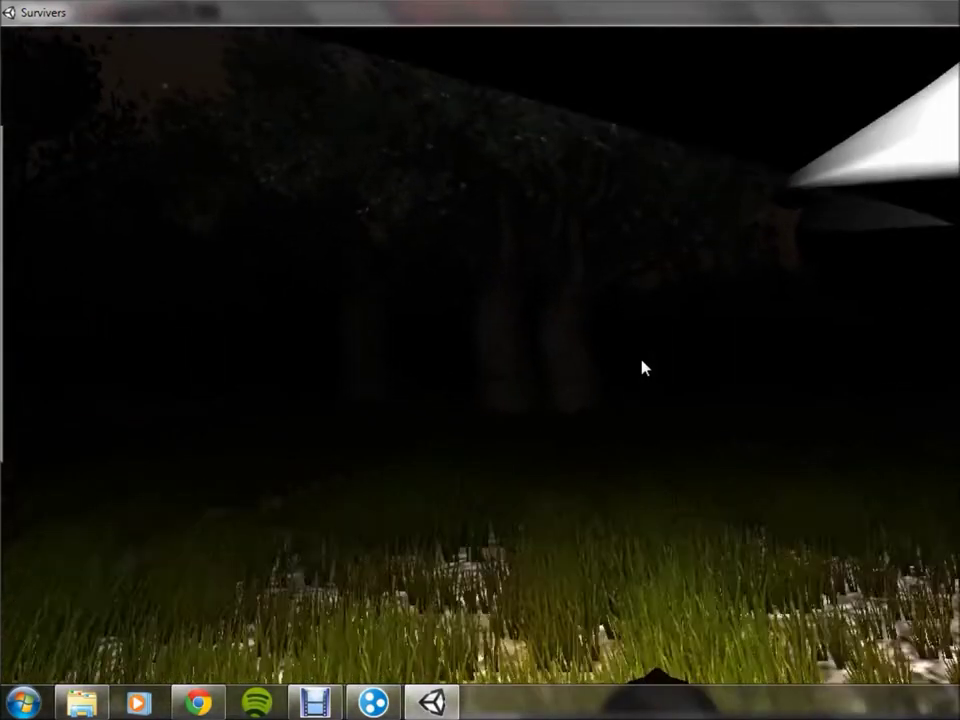
{"action": "key", "text": "w"}
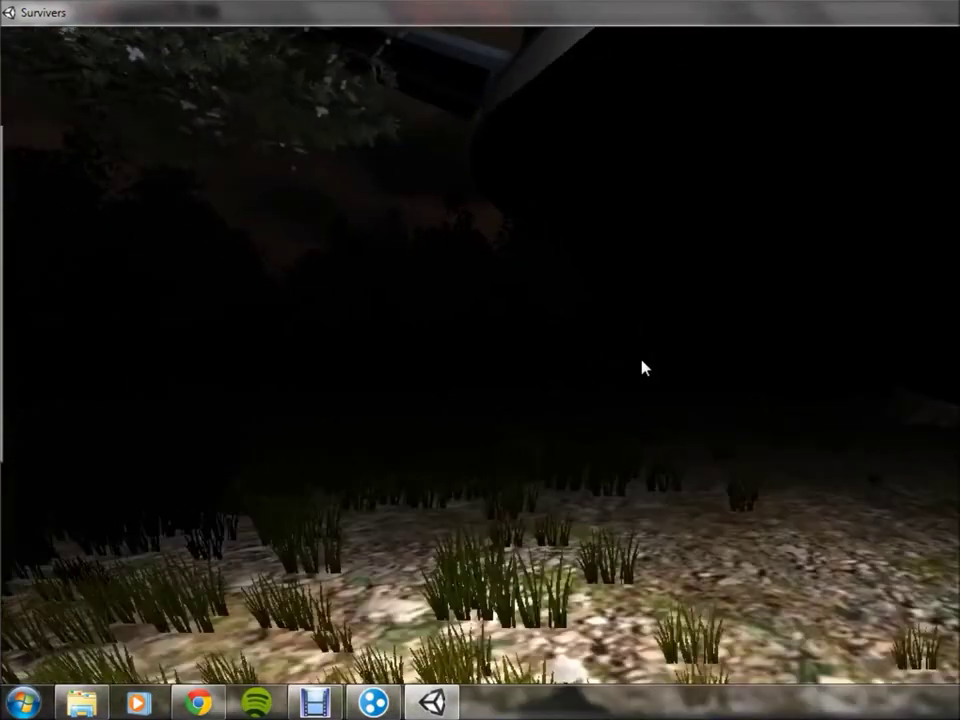
{"action": "key", "text": "w"}
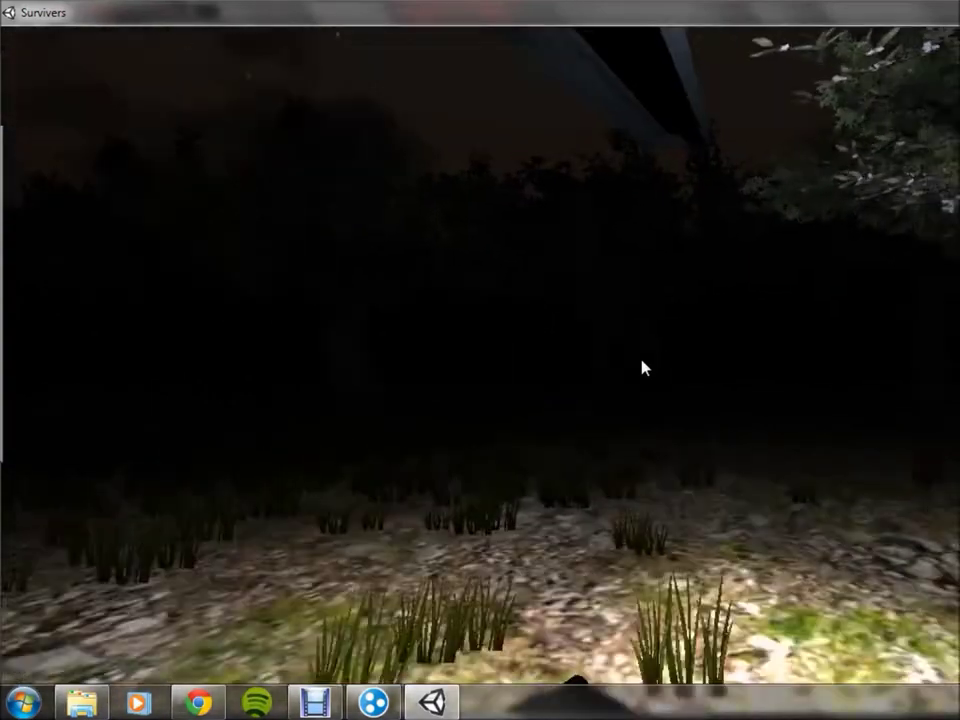
{"action": "key", "text": "w"}
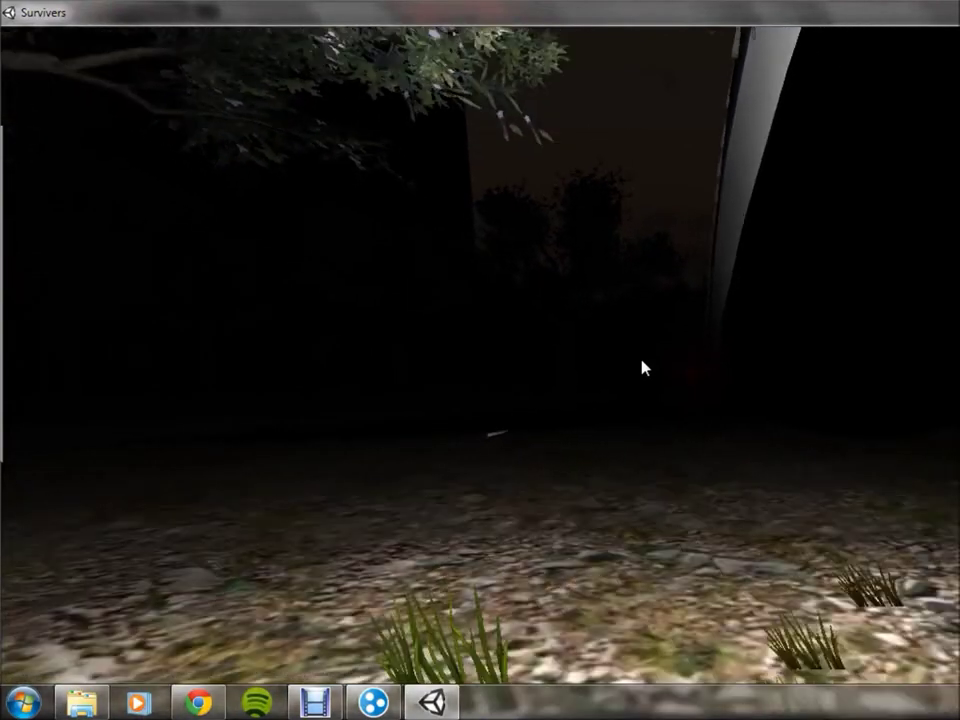
- Pass the lamp-like wreck part and walk along the fuselage toward its nose
{"action": "key", "text": "w"}
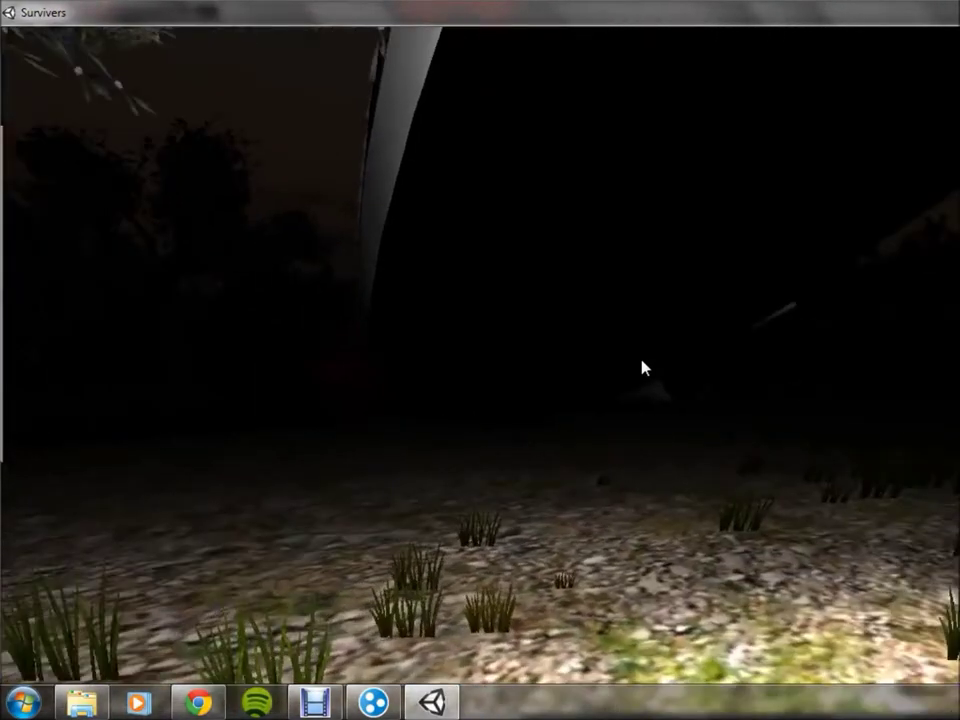
{"action": "key", "text": "w"}
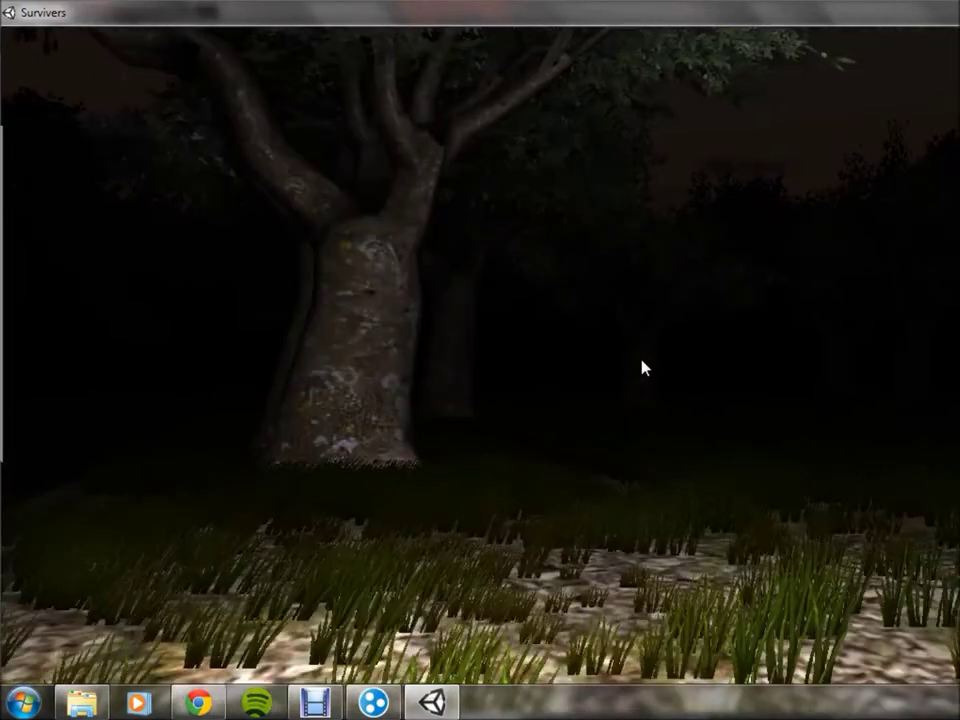
{"action": "key", "text": "w"}
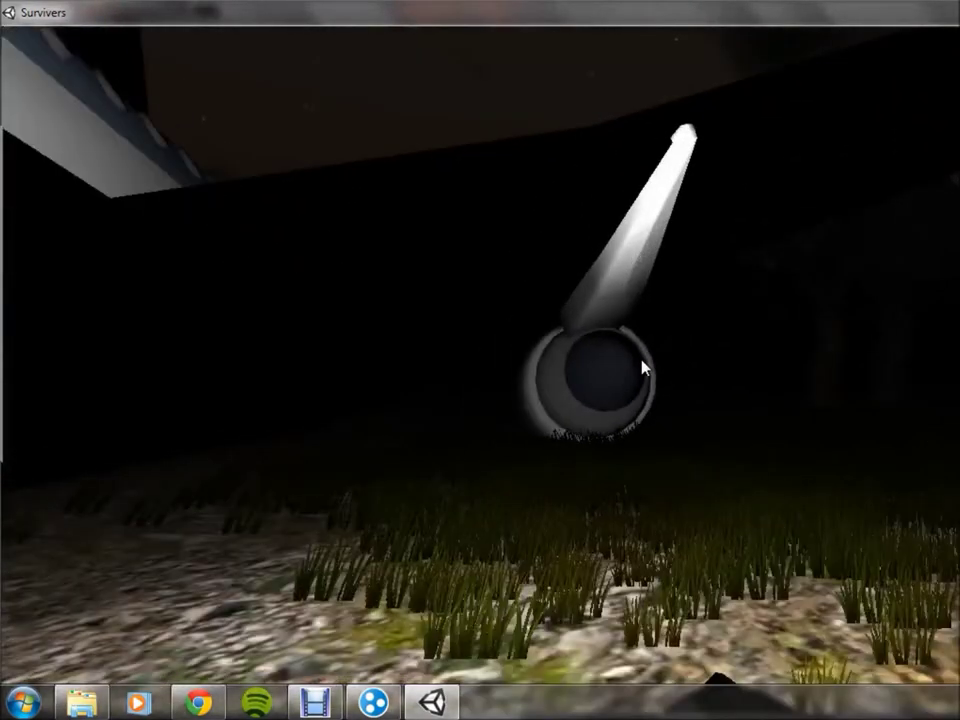
{"action": "key", "text": "w"}
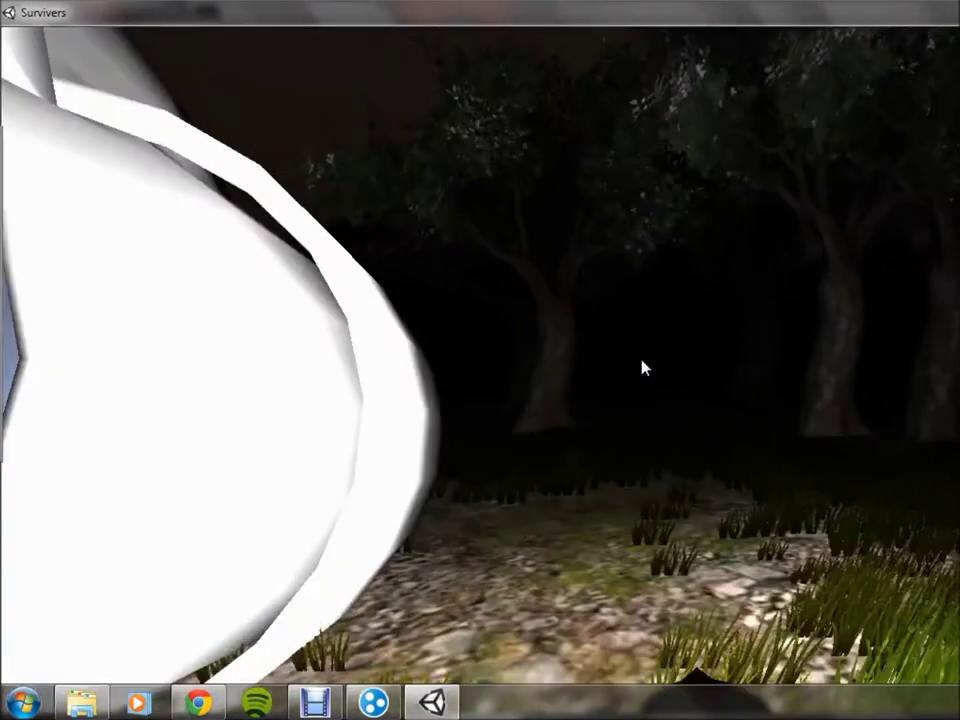
{"action": "key", "text": "w"}
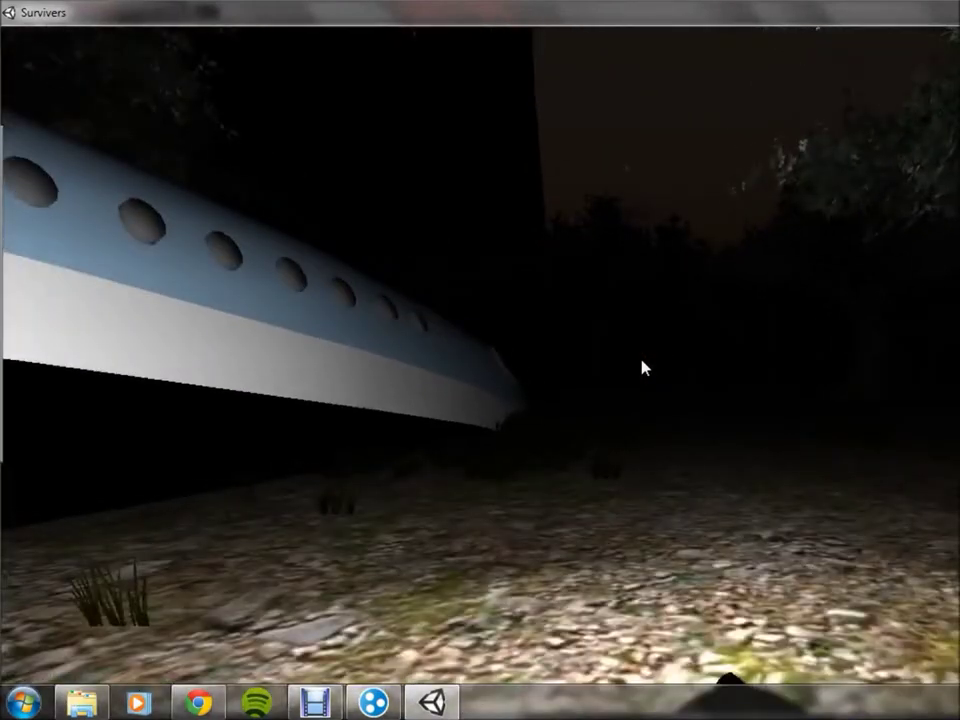
{"action": "key", "text": "w"}
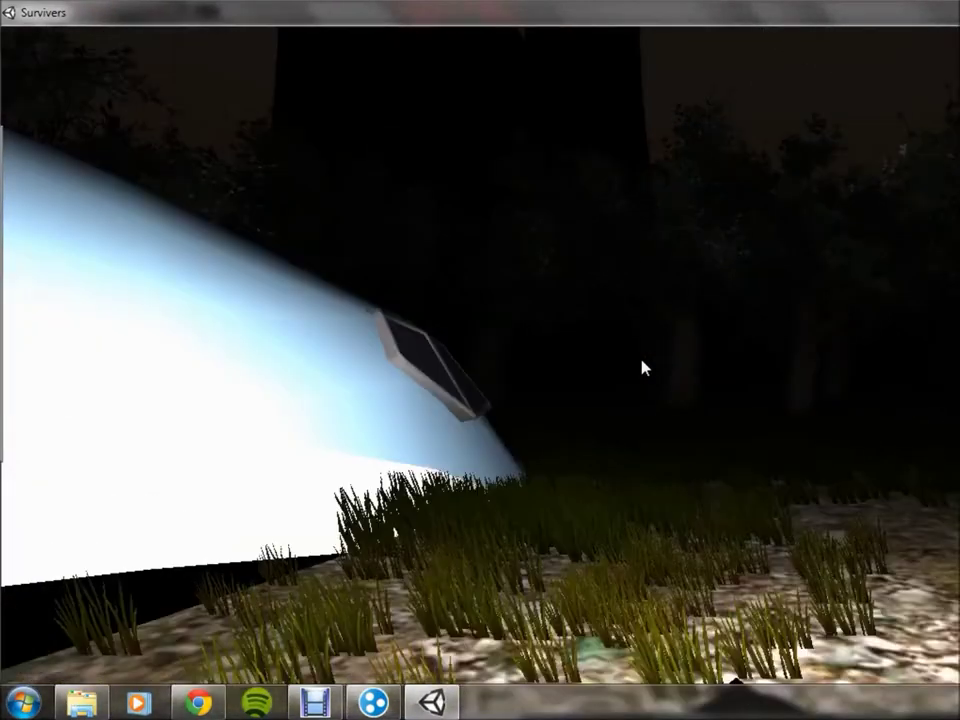
- Return to the blue fuselage and walk along it to the note
{"action": "key", "text": "w"}
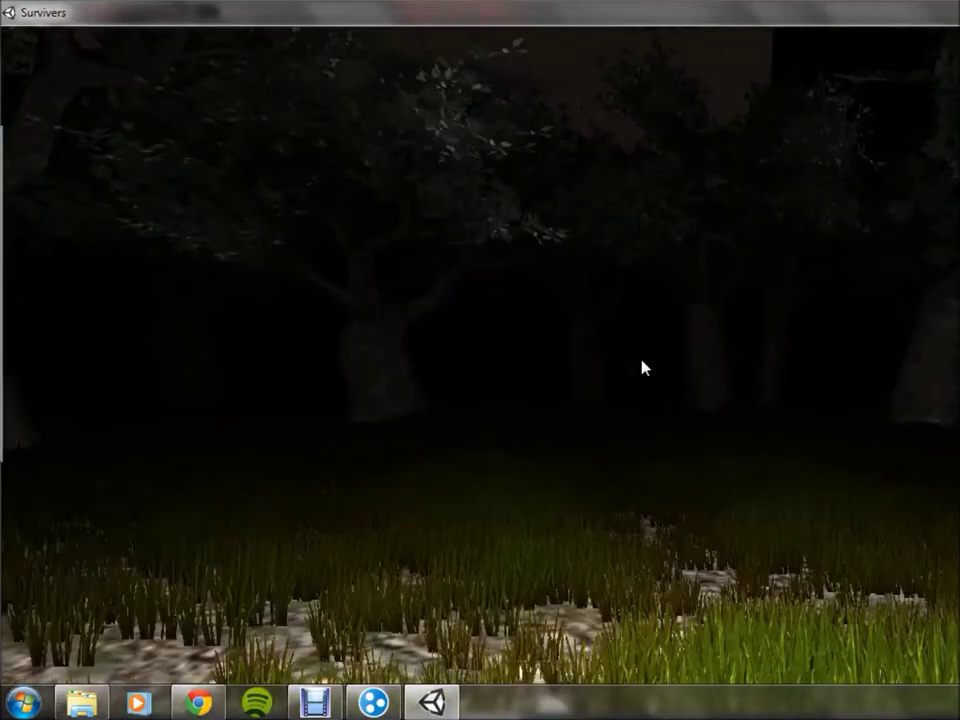
{"action": "key", "text": "w"}
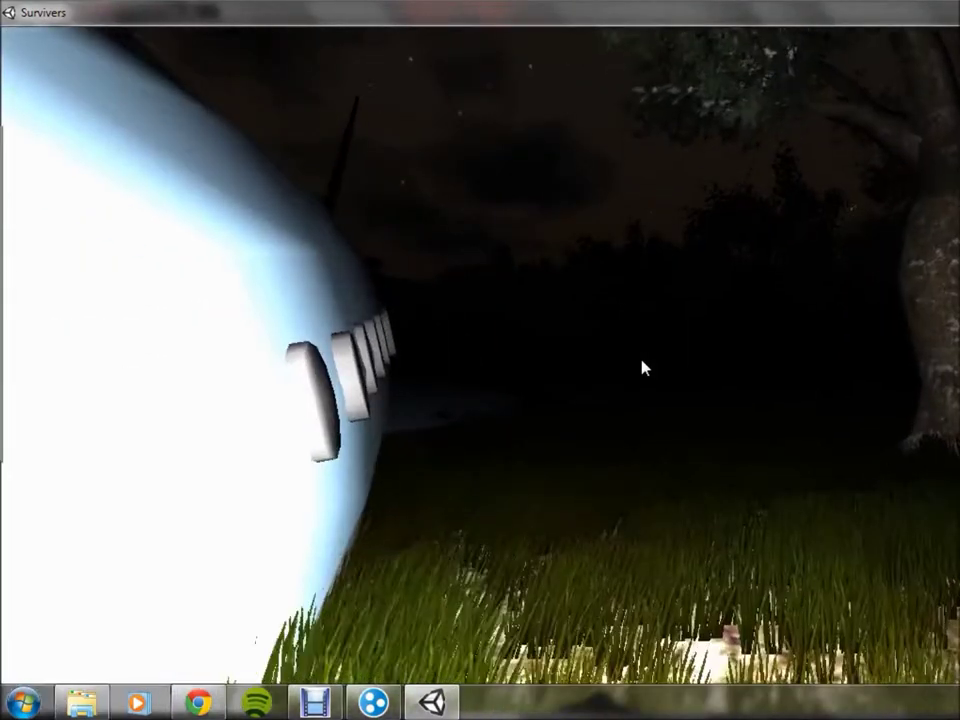
{"action": "key", "text": "w"}
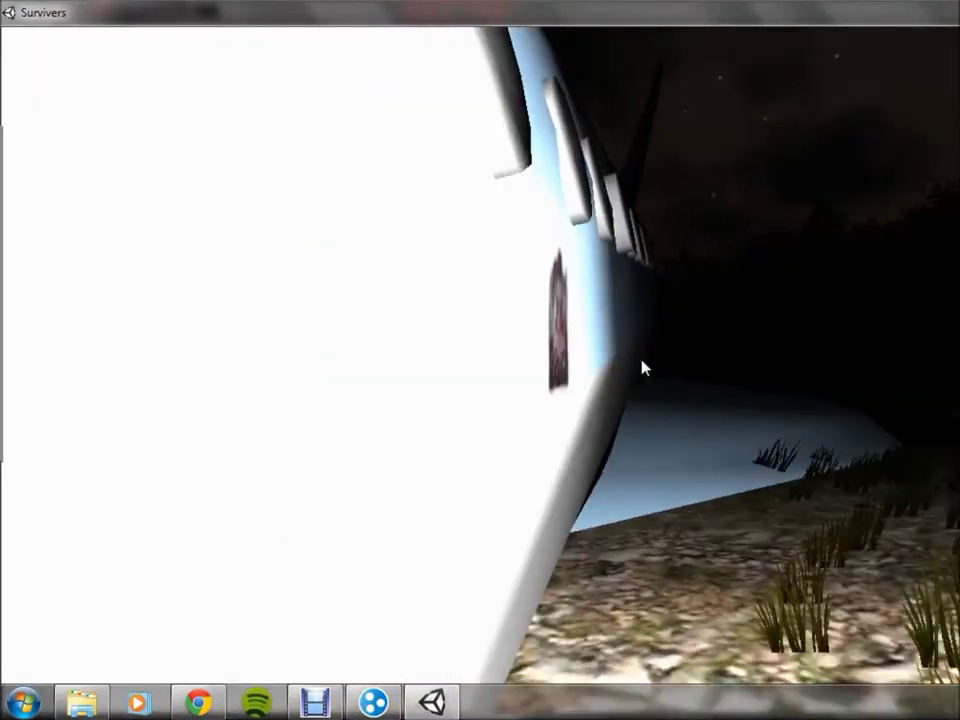
{"action": "key", "text": "w"}
- Pick up the note on the plane, then walk past a large trunk into the forest
{"action": "left_click", "coordinate": [643, 368]}
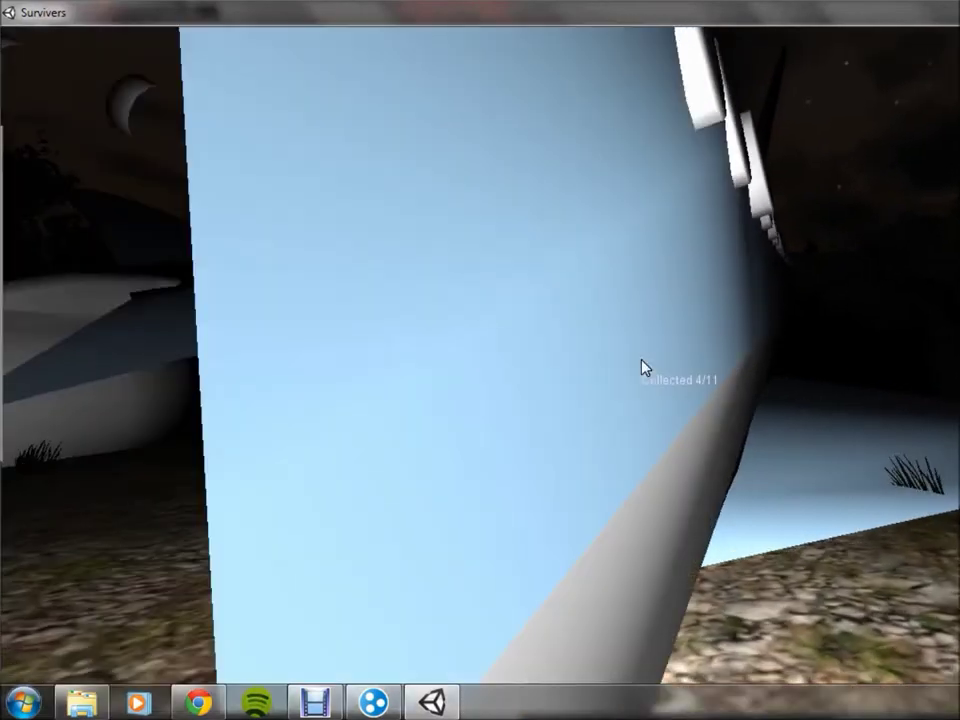
{"action": "key", "text": "w"}
{"action": "key", "text": "w"}
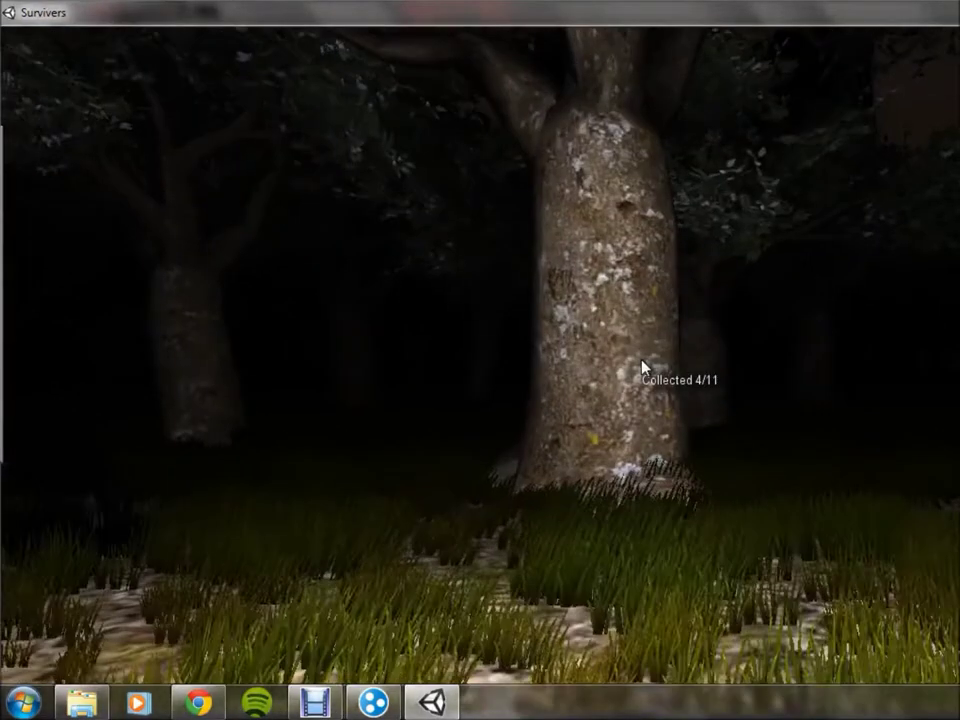
{"action": "key", "text": "w"}
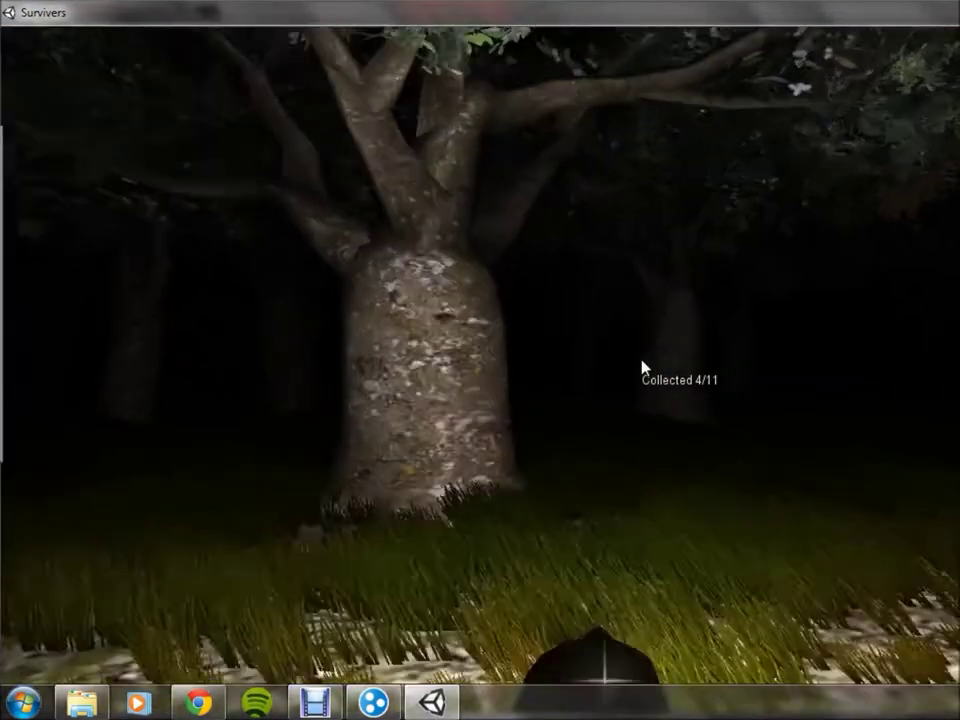
{"action": "key", "text": "w"}
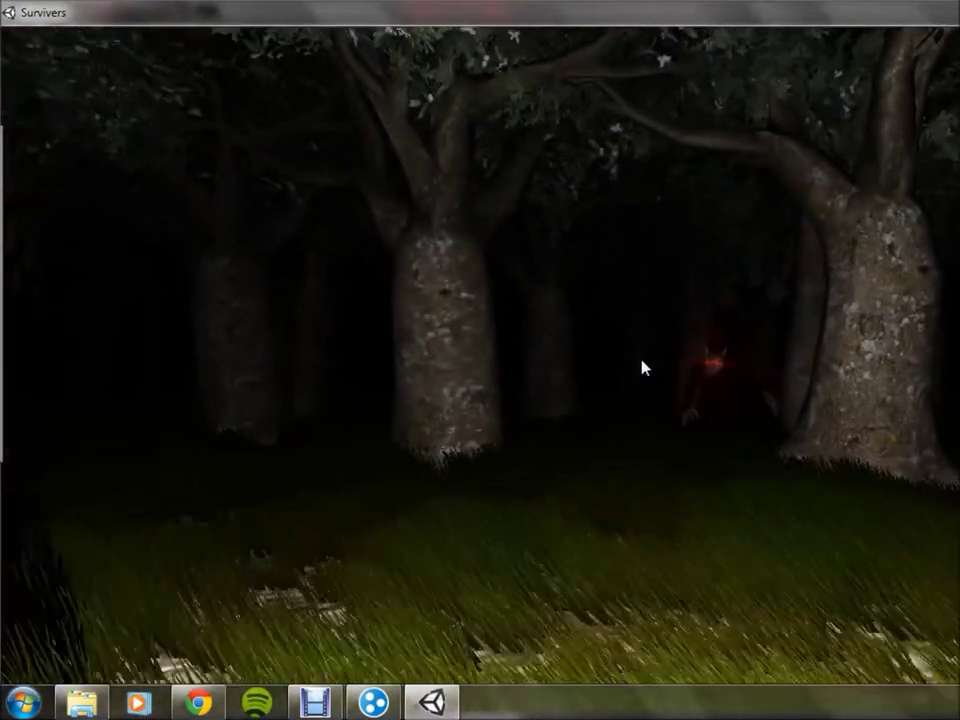
{"action": "key", "text": "w"}
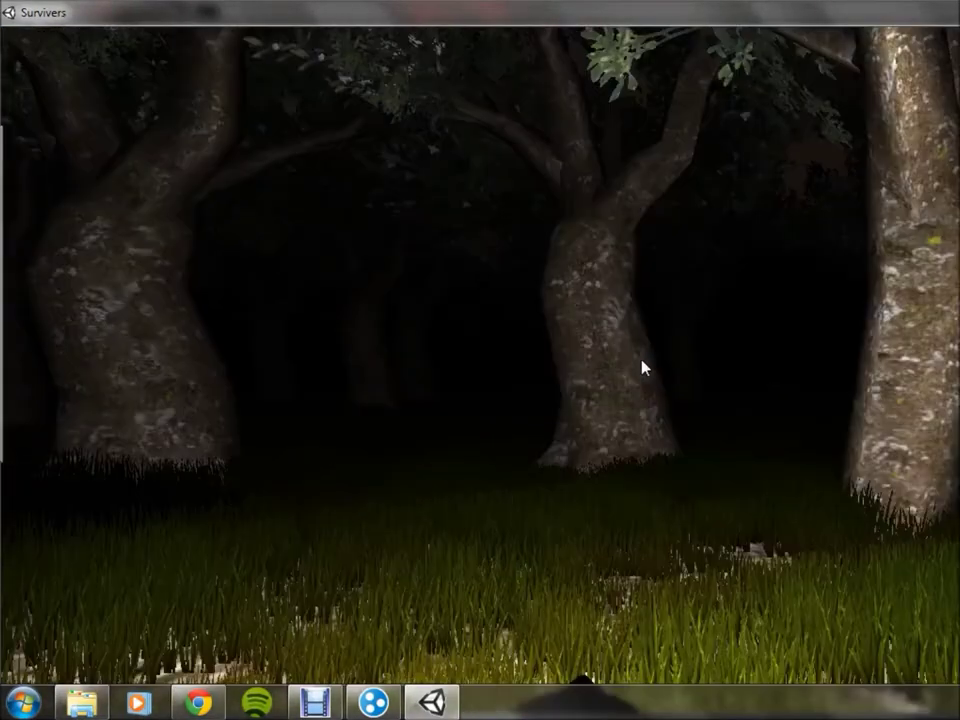
{"action": "key", "text": "w"}
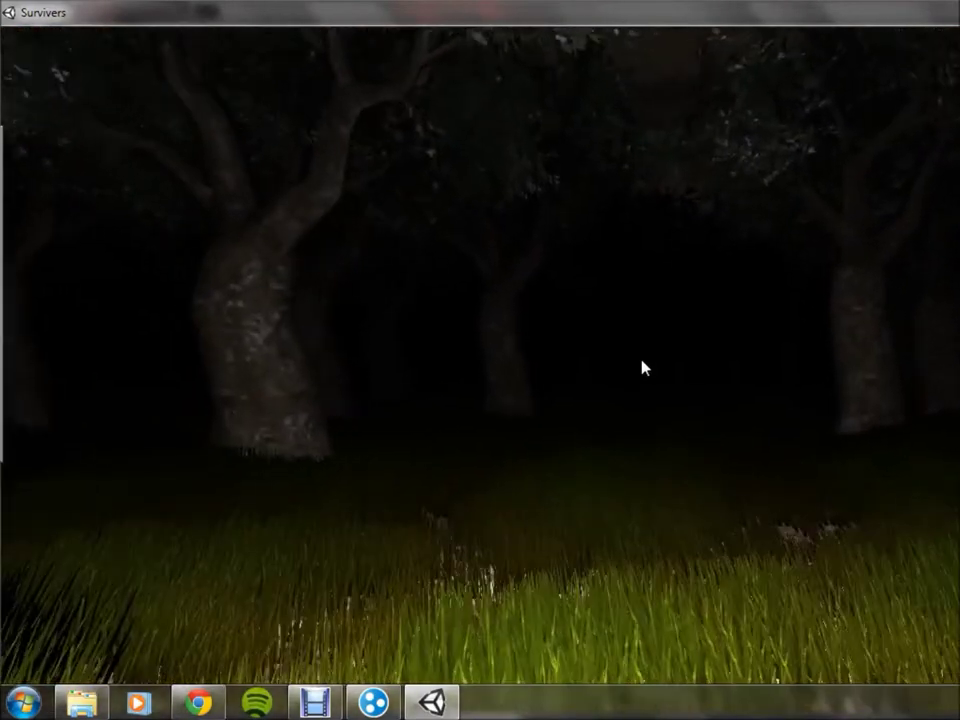
- Continue through the dark forest among the lichen-covered tree trunks
{"action": "key", "text": "w"}
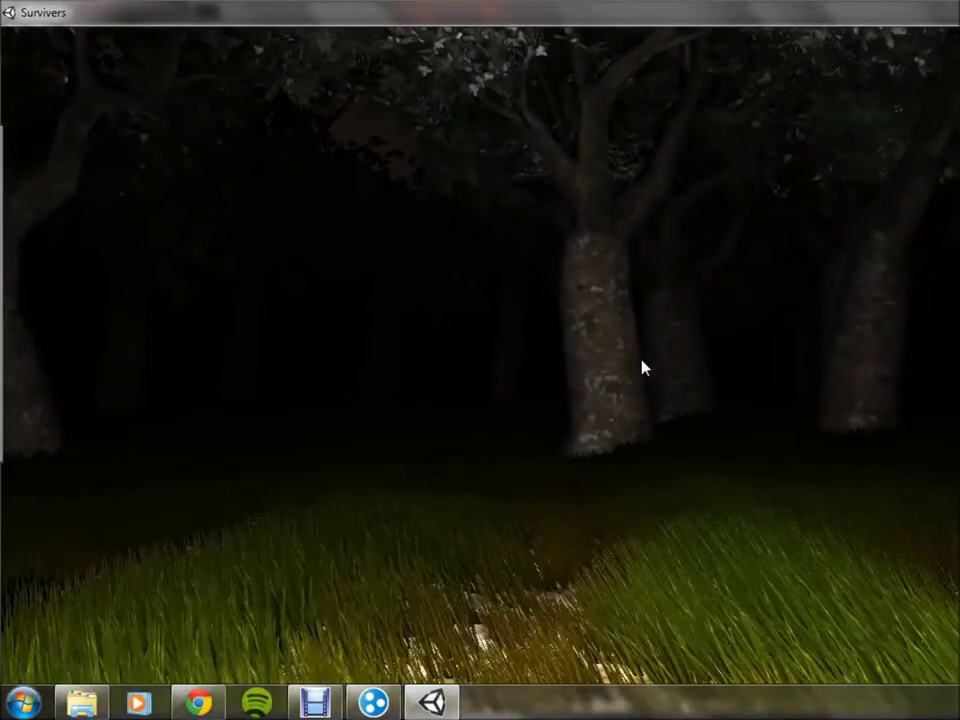
{"action": "key", "text": "w"}
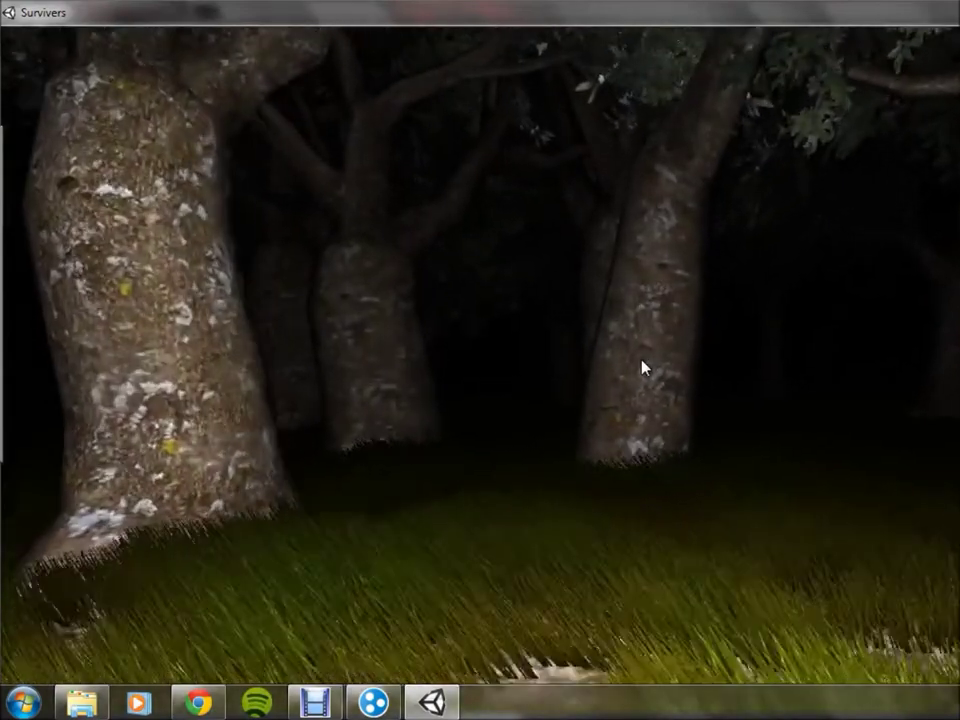
{"action": "key", "text": "w"}
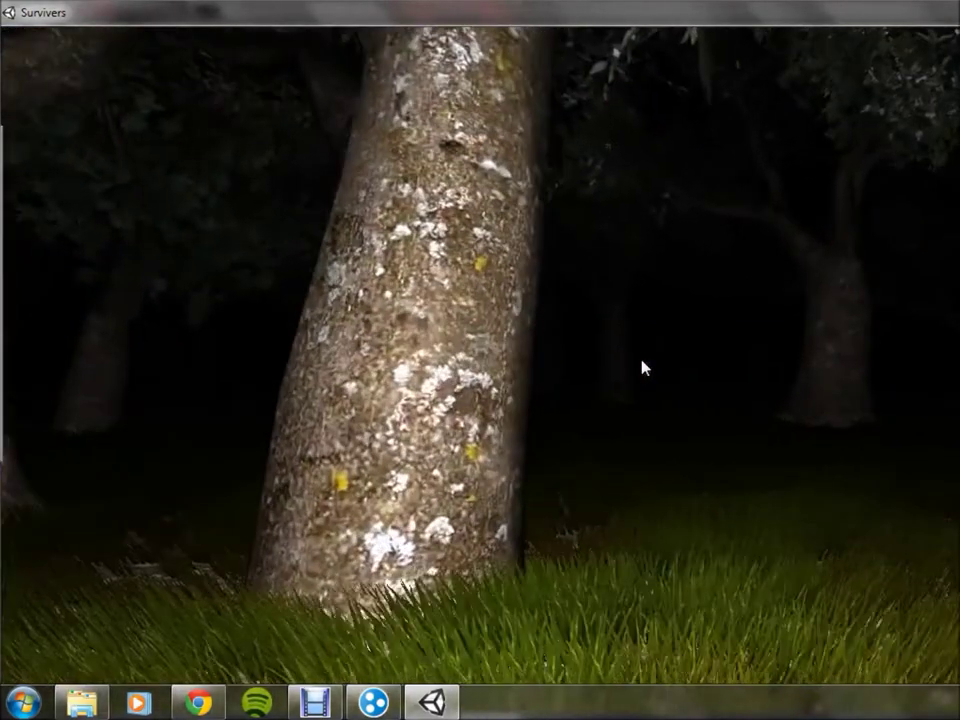
{"action": "key", "text": "w"}
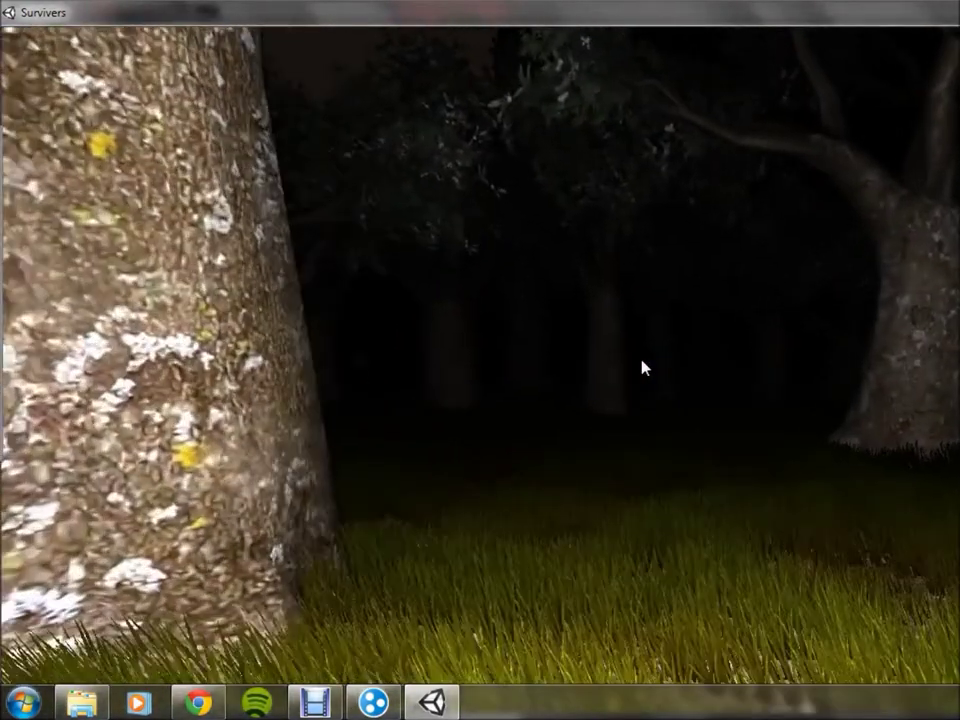
{"action": "key", "text": "w"}
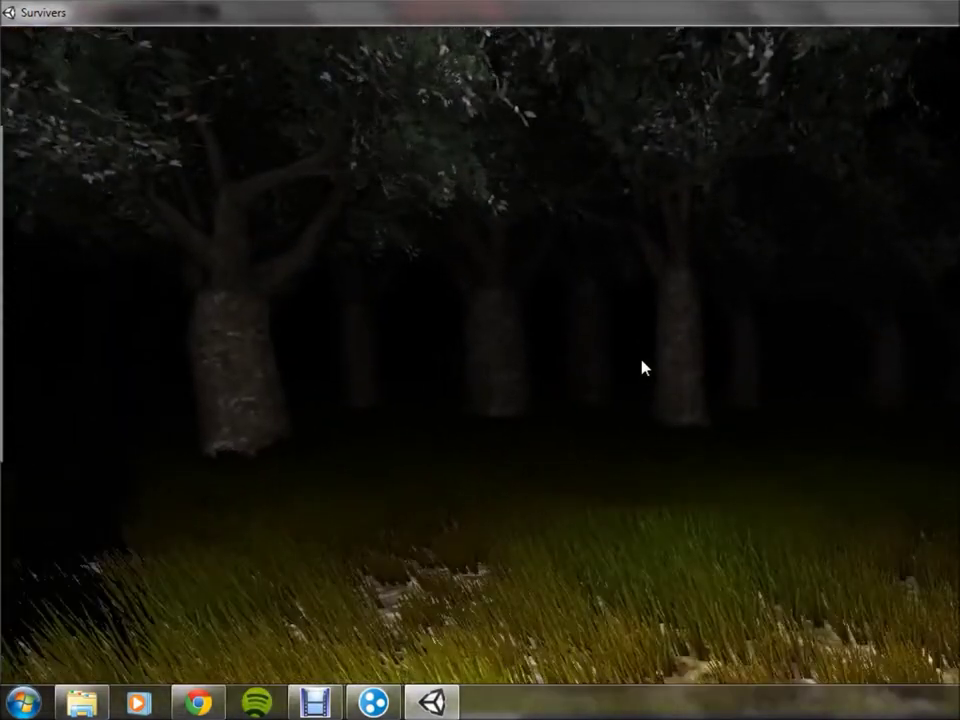
{"action": "key", "text": "w"}
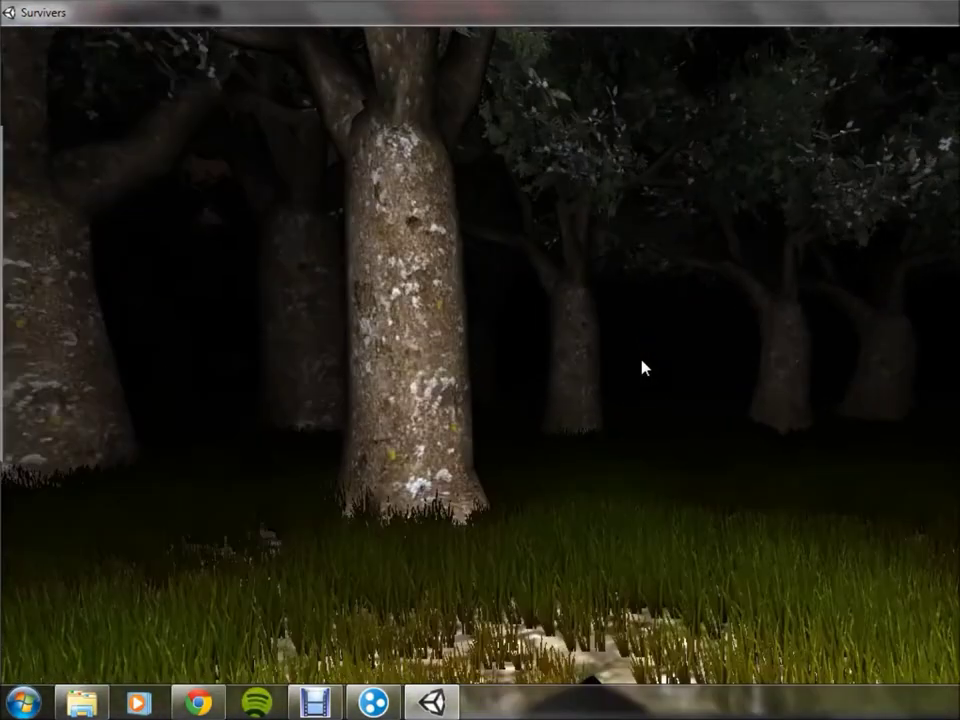
- Walk along the rocky edge past a trunk up to the canyon's rock wall
{"action": "key", "text": "w"}
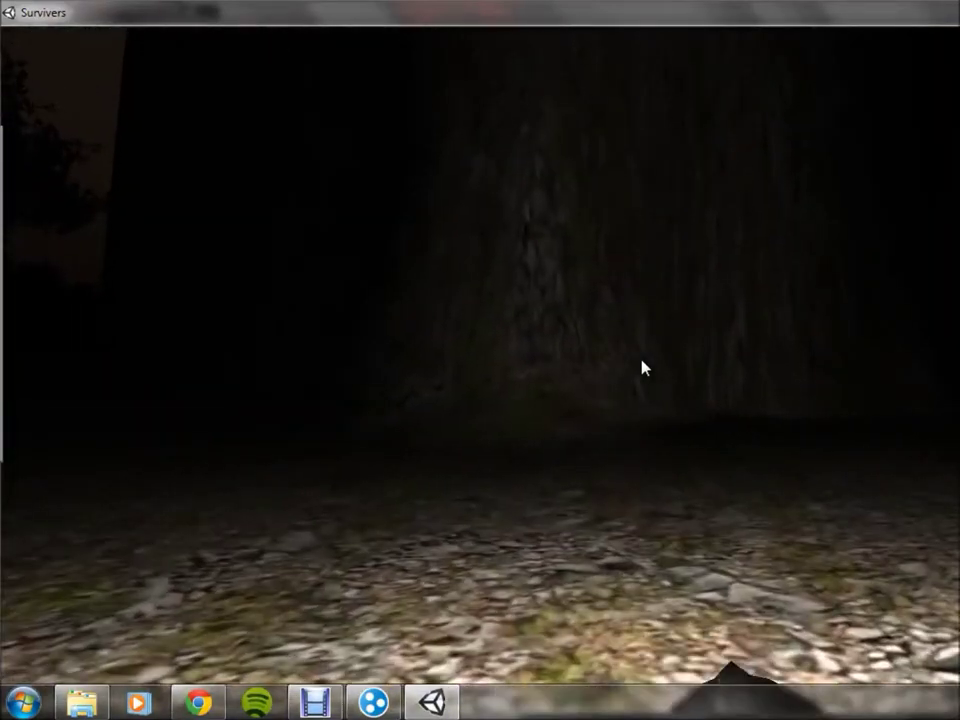
{"action": "key", "text": "w"}
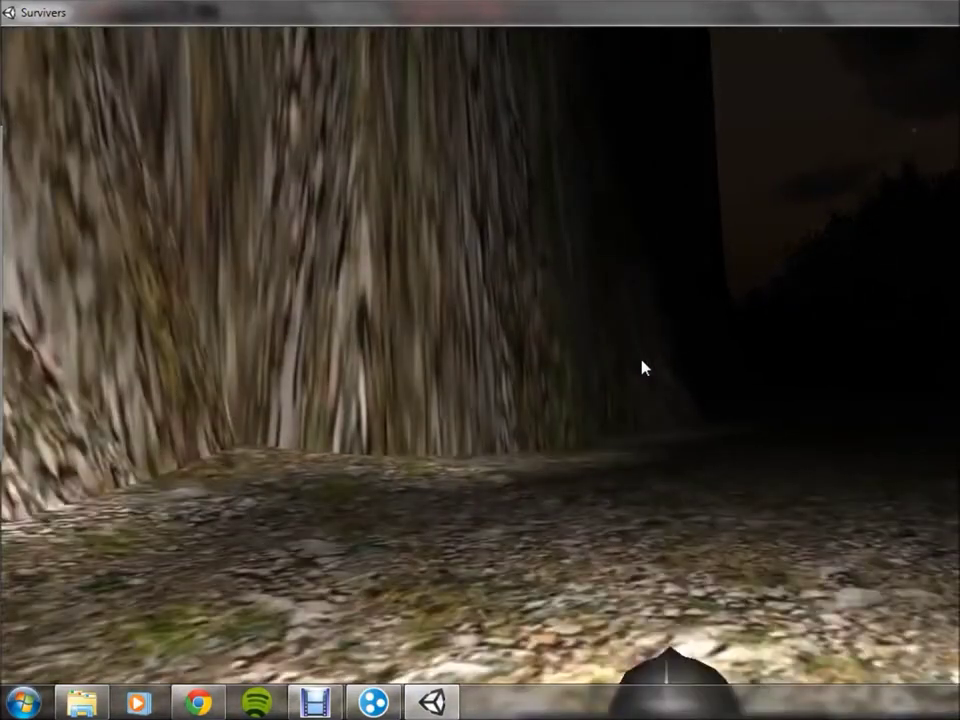
{"action": "key", "text": "w"}
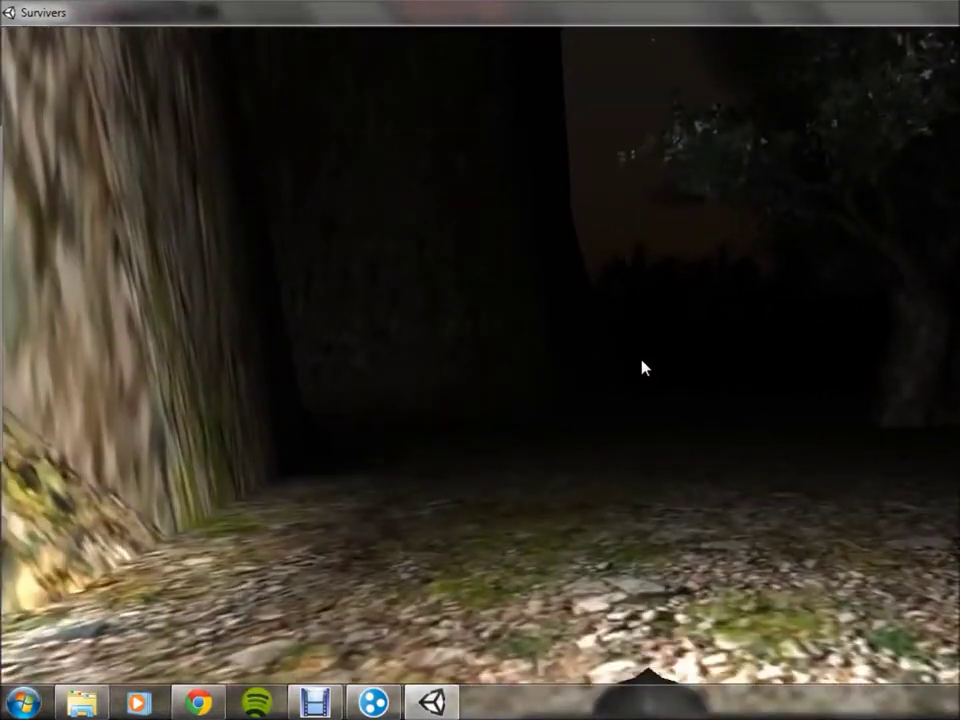
{"action": "key", "text": "w"}
{"action": "key", "text": "w"}
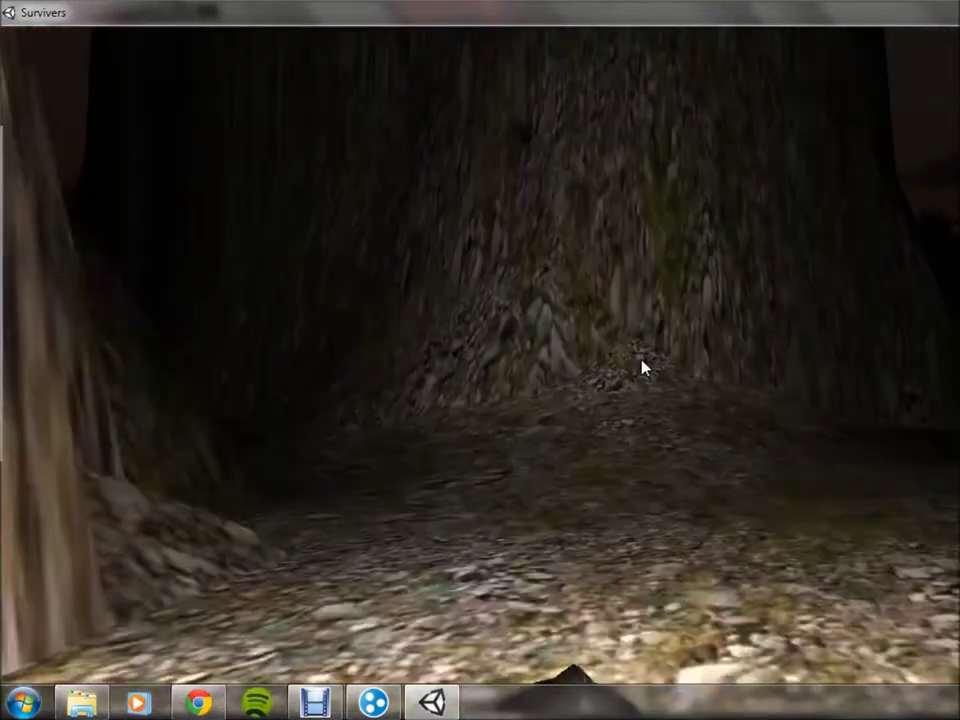
{"action": "key", "text": "w"}
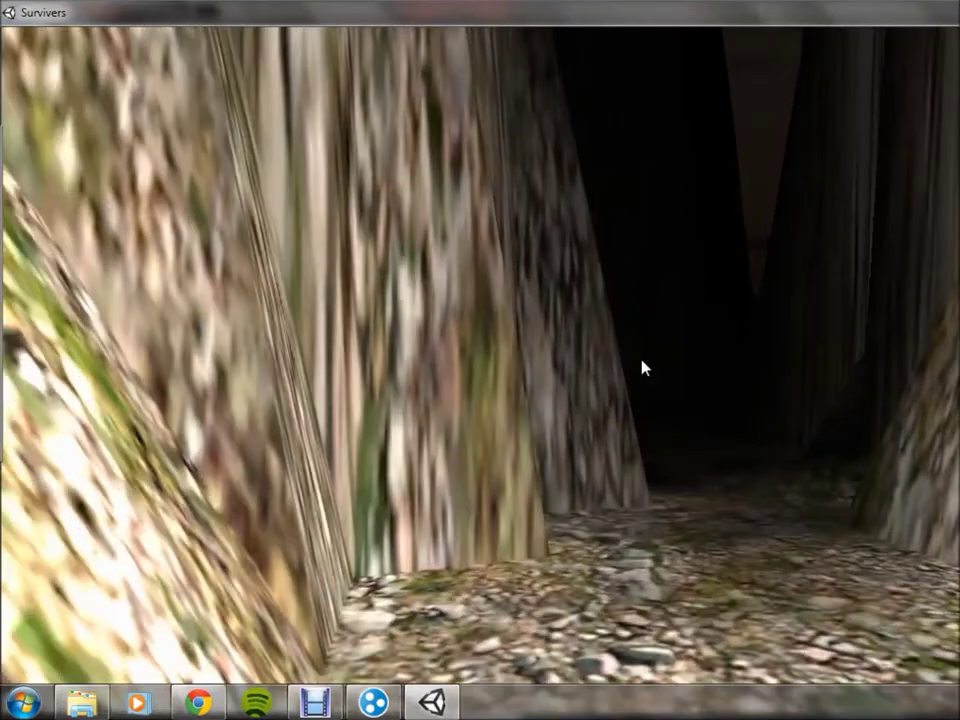
- Go down the canyon passage and collect the note on the tree trunk (5/11)
{"action": "key", "text": "w"}
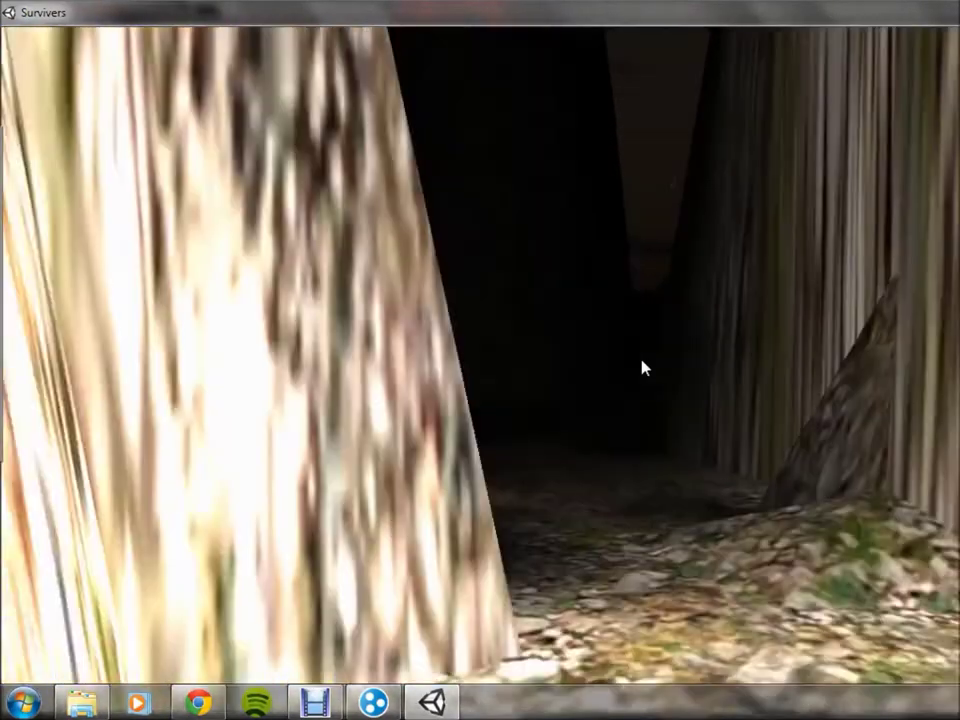
{"action": "key", "text": "w"}
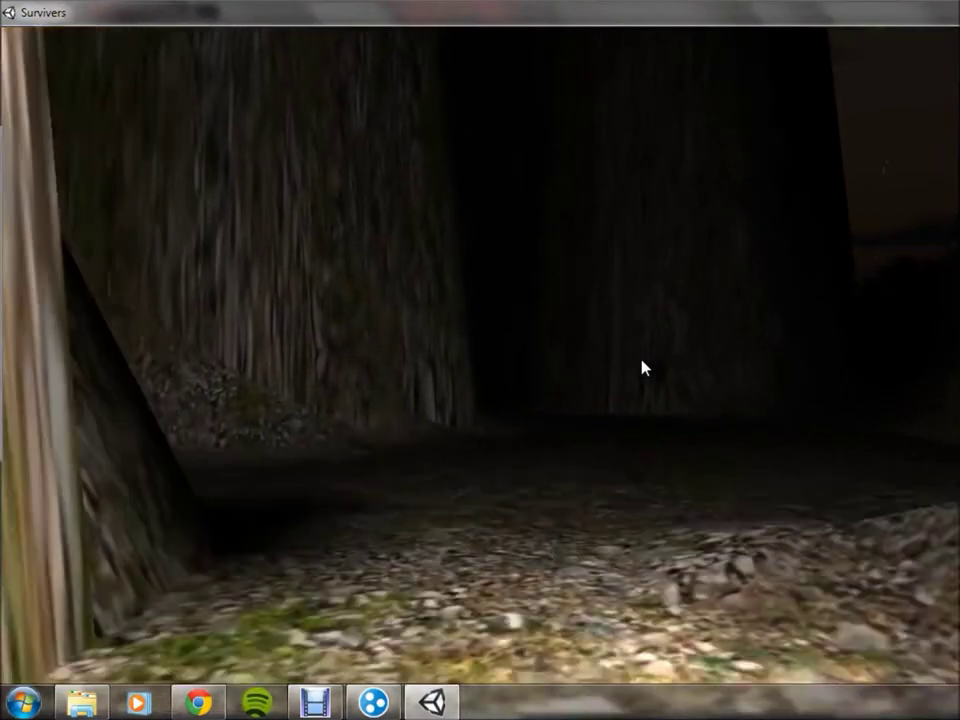
{"action": "key", "text": "w"}
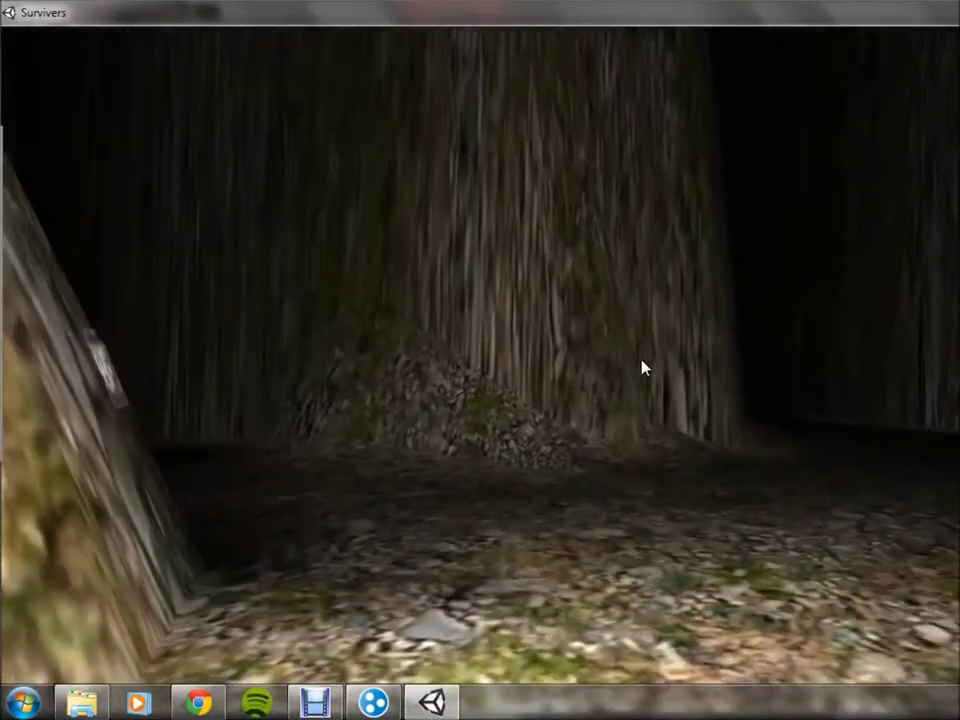
{"action": "key", "text": "w"}
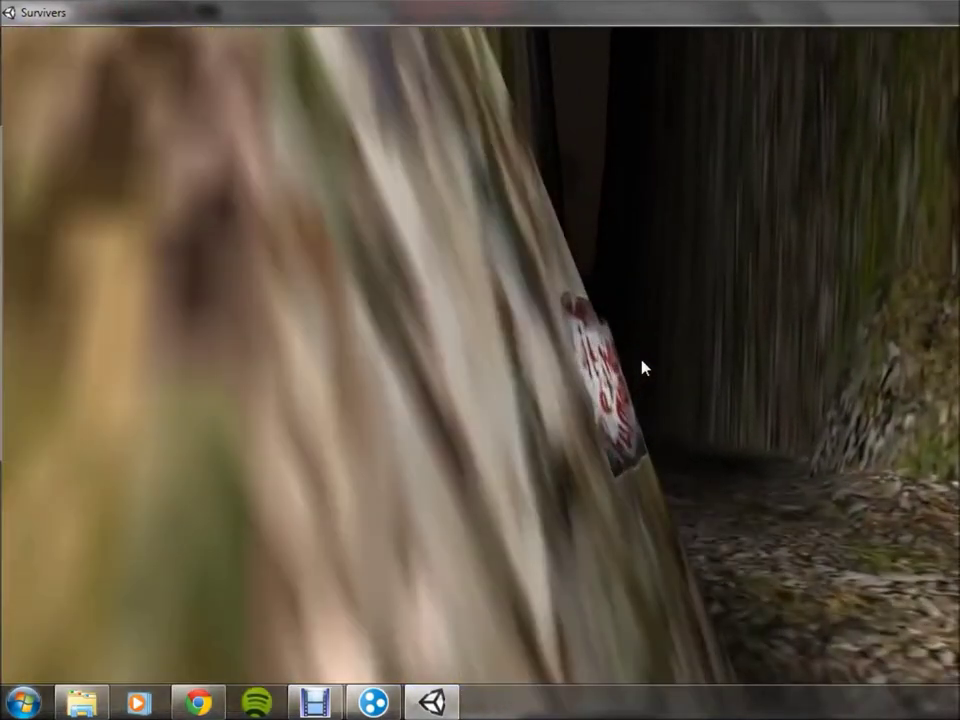
{"action": "key", "text": "w"}
{"action": "key", "text": "w"}
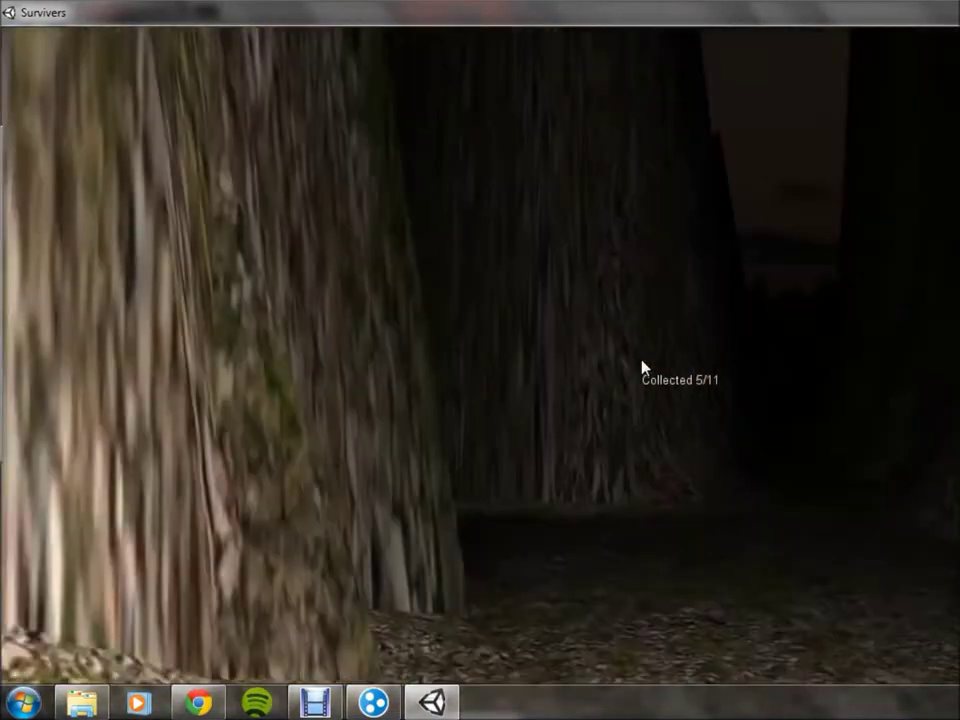
- Pass the mossy rock mound, then flee the red-eyed creature through the rocky trench
{"action": "key", "text": "w"}
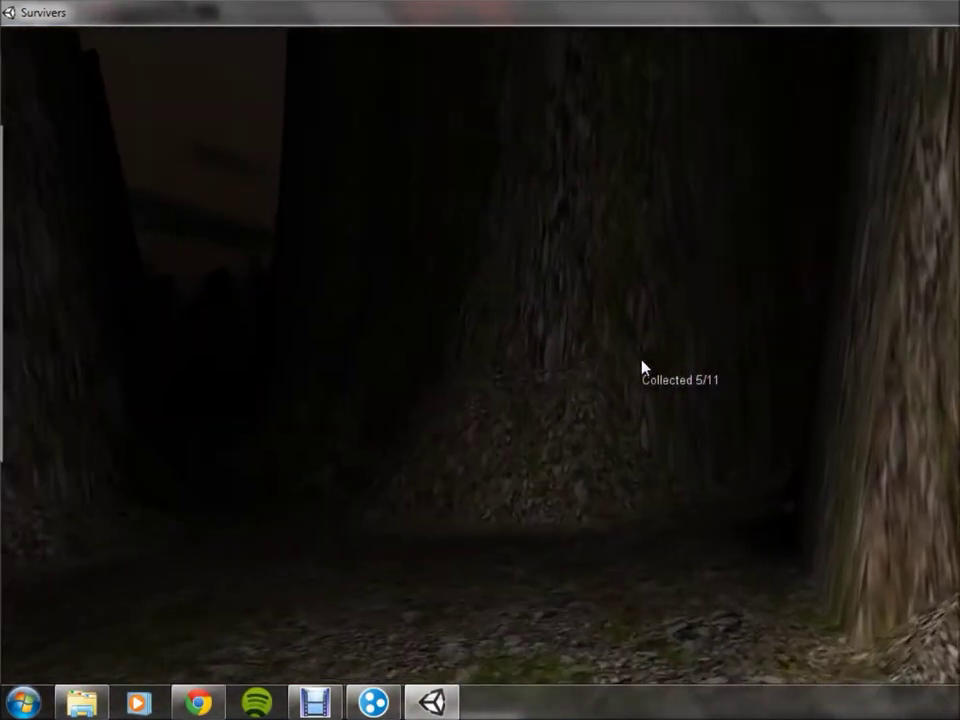
{"action": "key", "text": "w"}
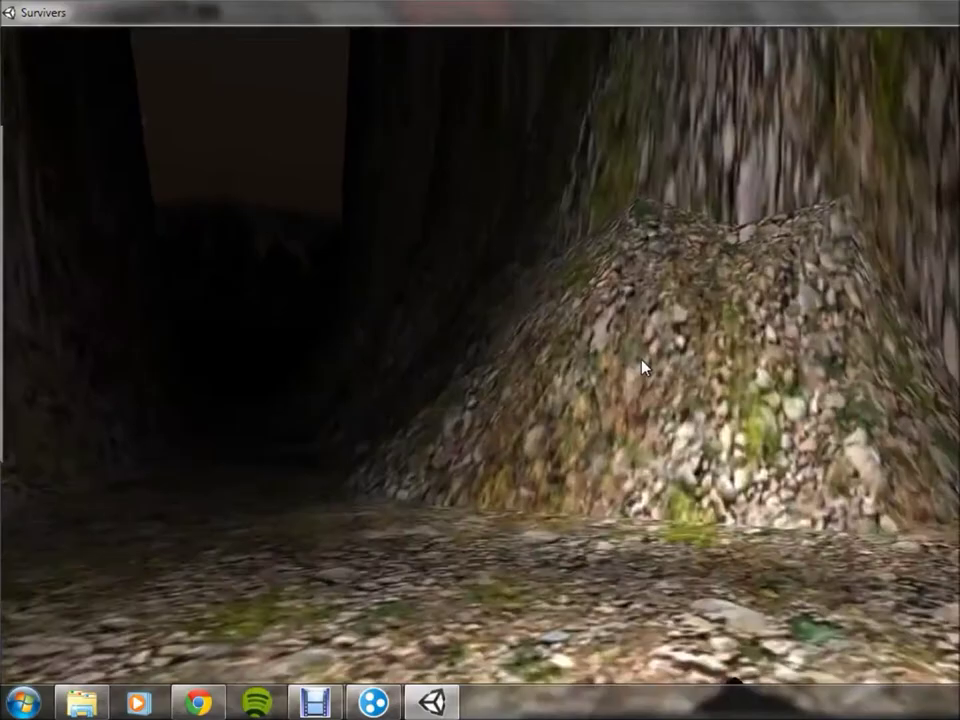
{"action": "key", "text": "w"}
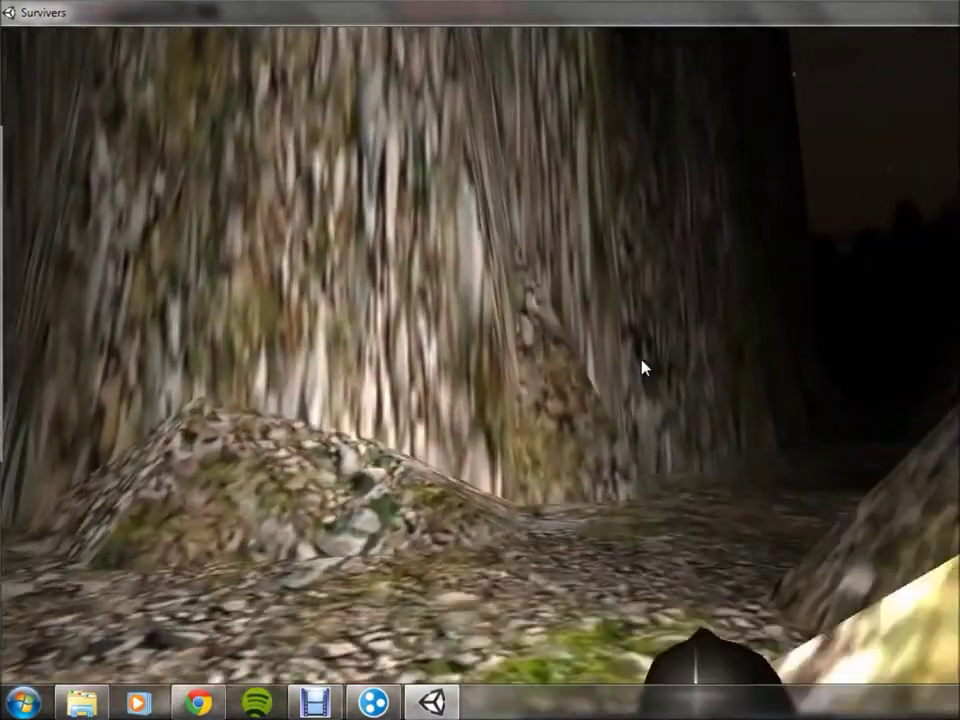
{"action": "key", "text": "w"}
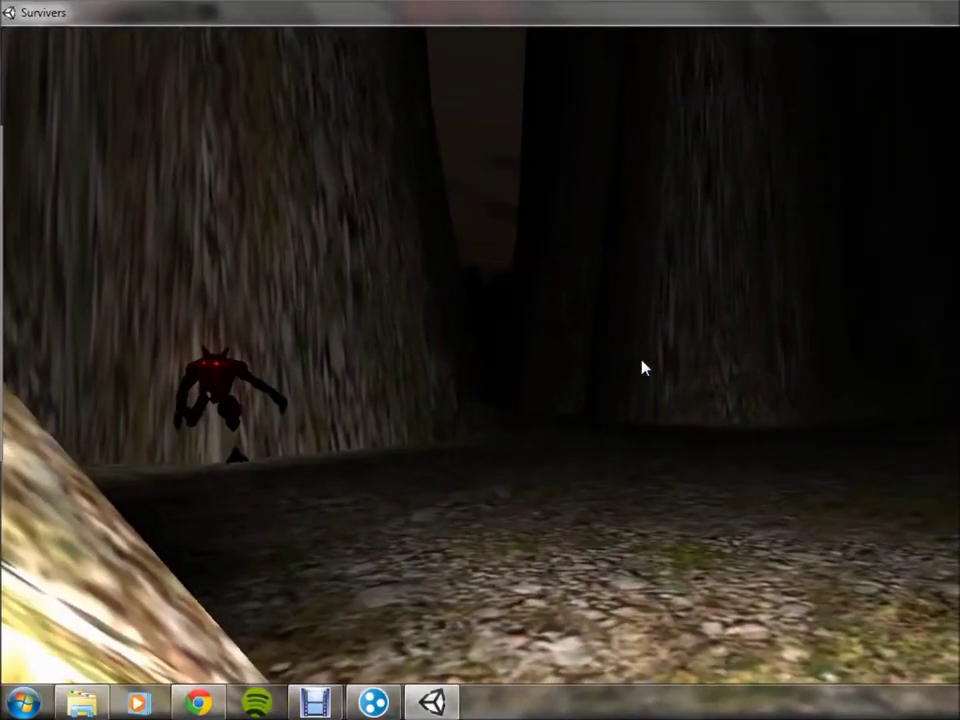
{"action": "key", "text": "w"}
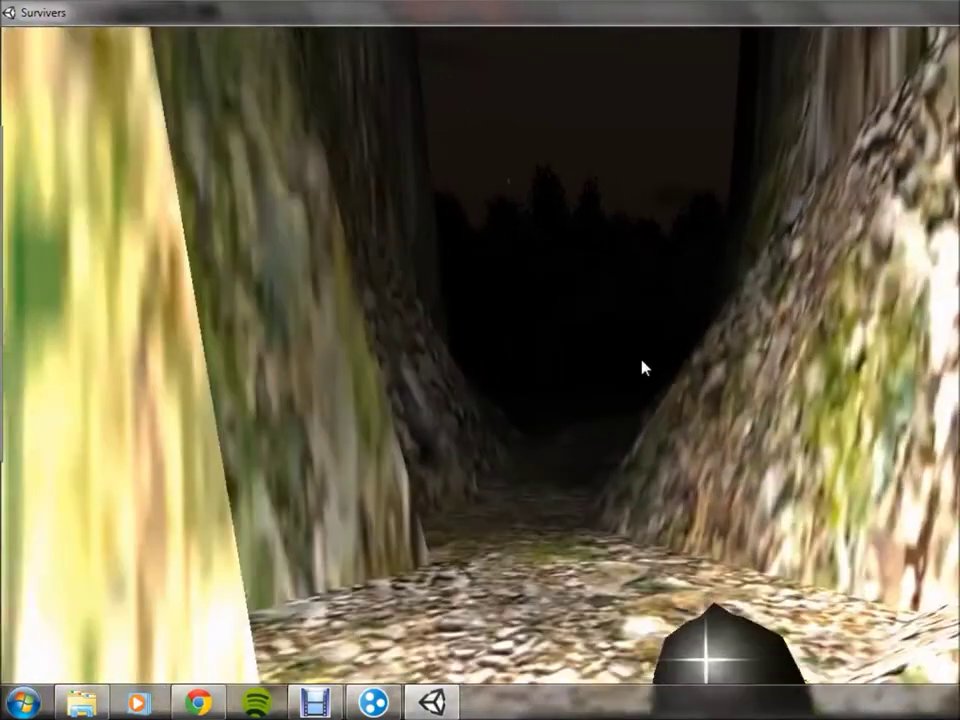
{"action": "key", "text": "w"}
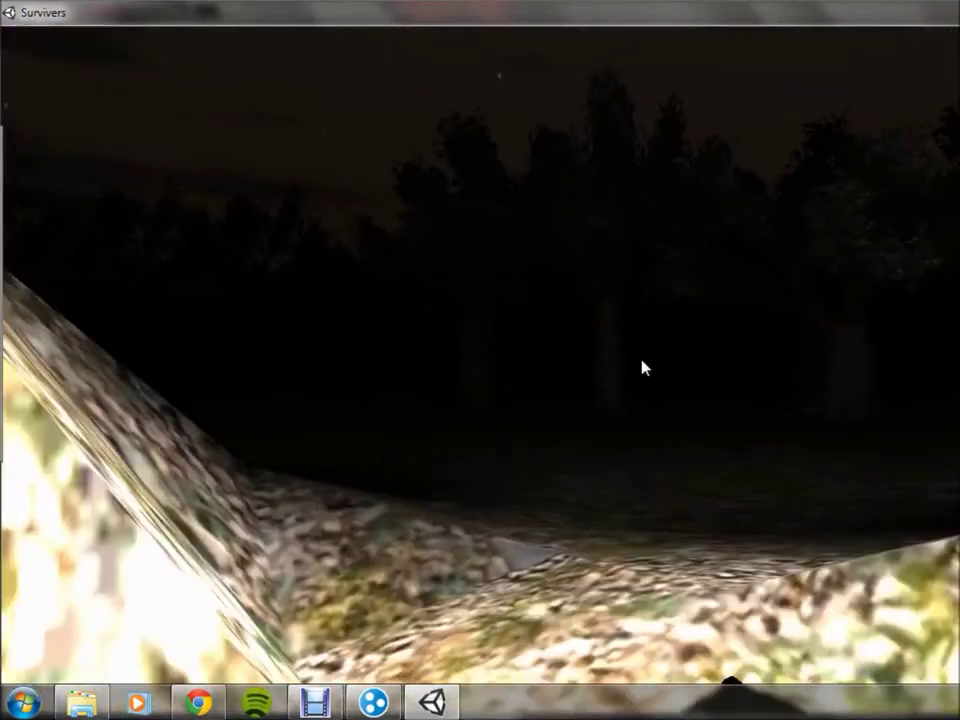
- Walk into the night forest past the big tree, between the trunks
{"action": "key", "text": "w"}
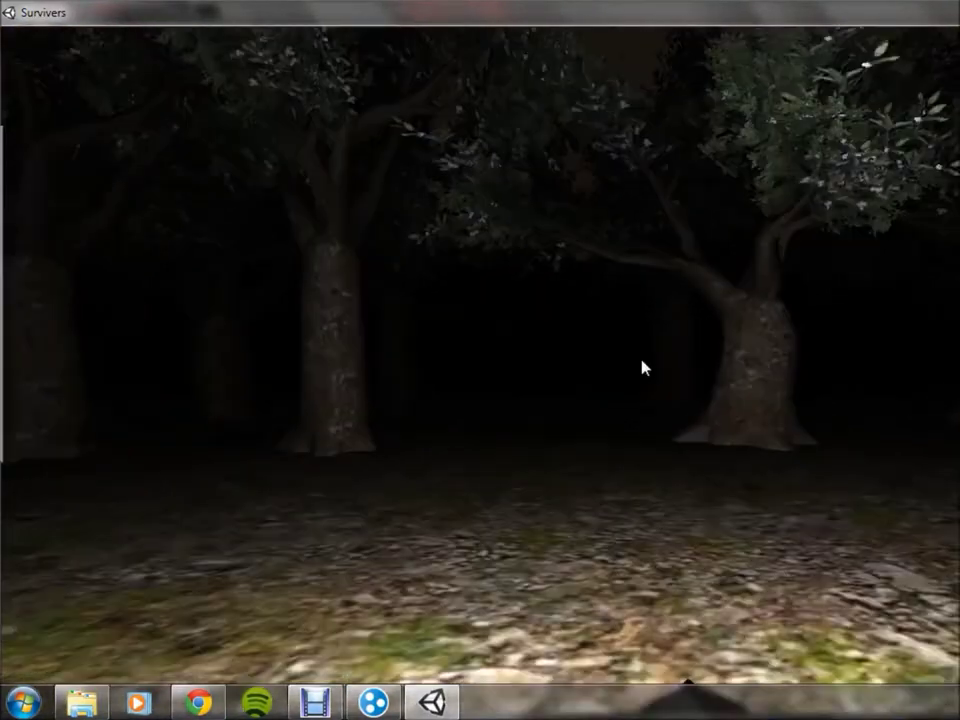
{"action": "key", "text": "w"}
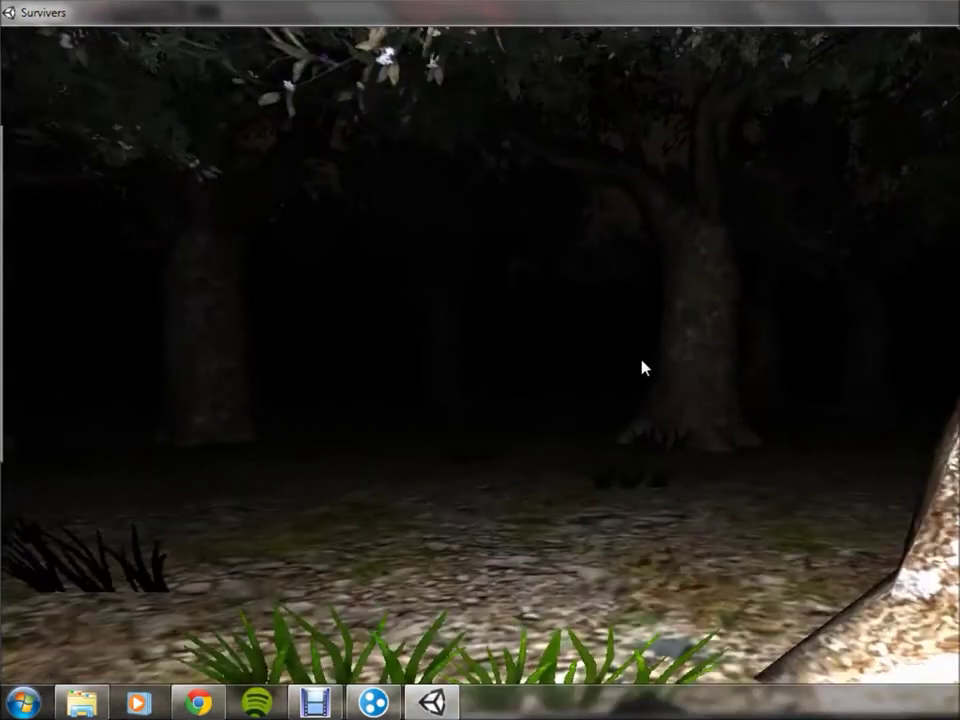
{"action": "key", "text": "w"}
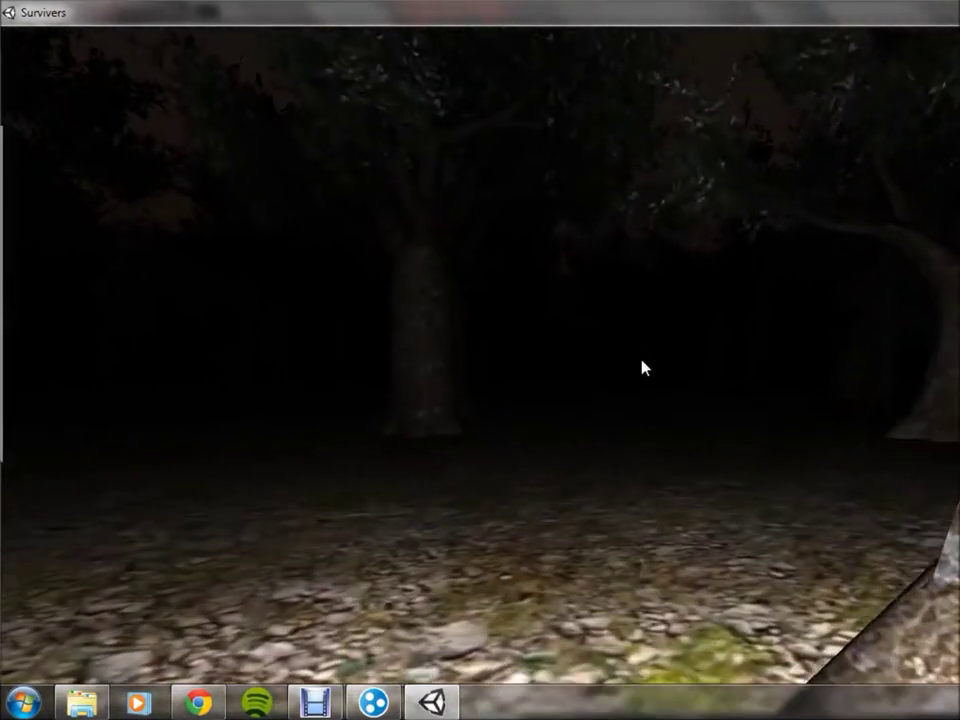
{"action": "key", "text": "w"}
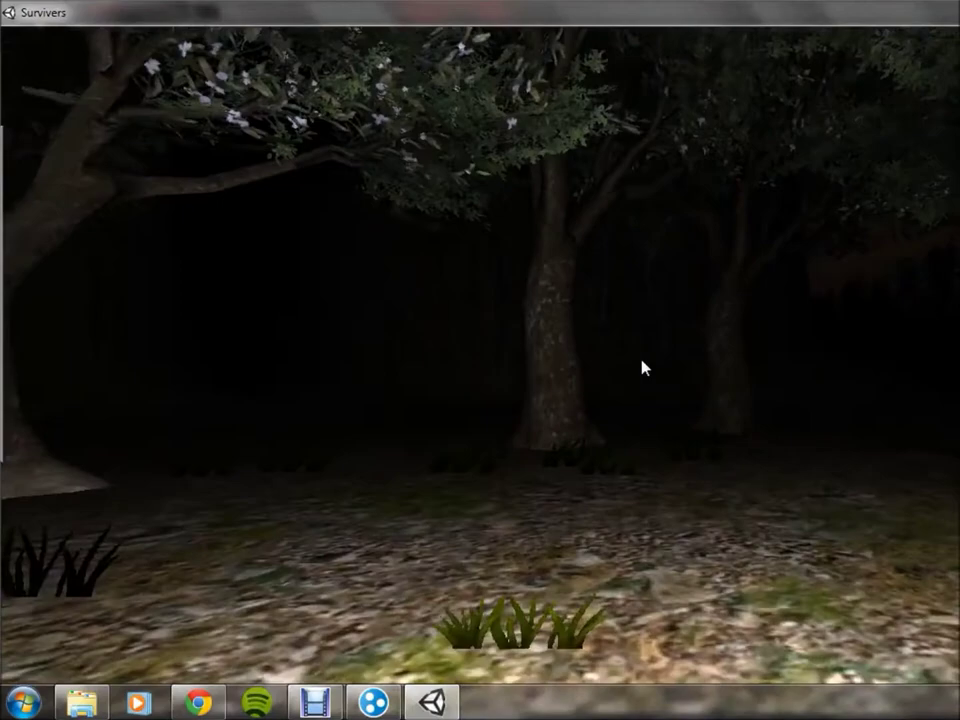
{"action": "key", "text": "w"}
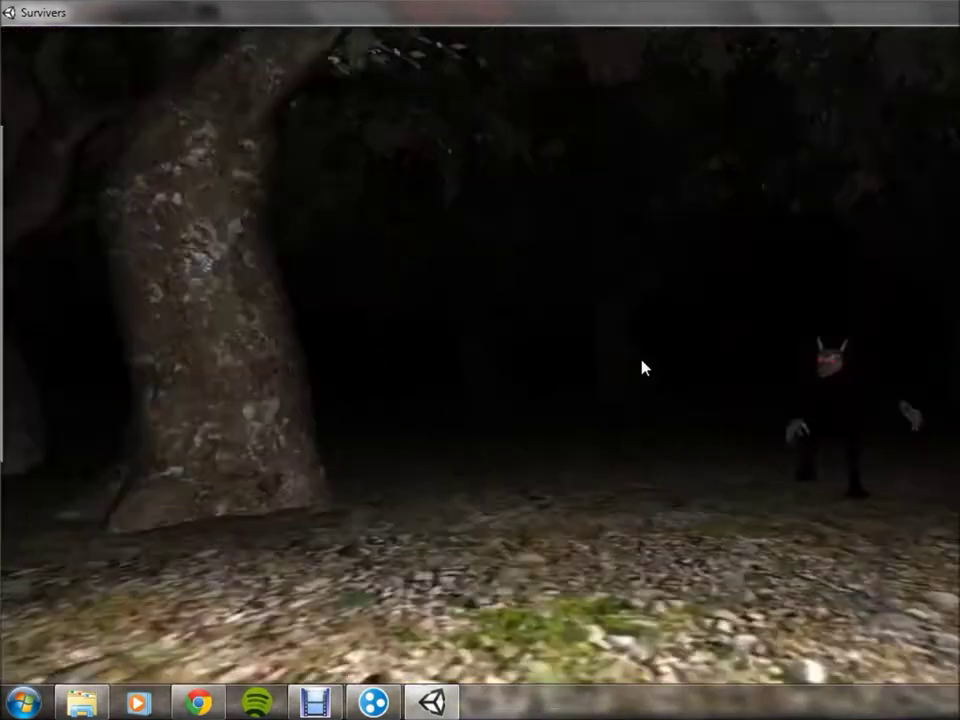
- Run away from the red-eyed creature through the trees onto grassy ground
{"action": "key", "text": "w"}
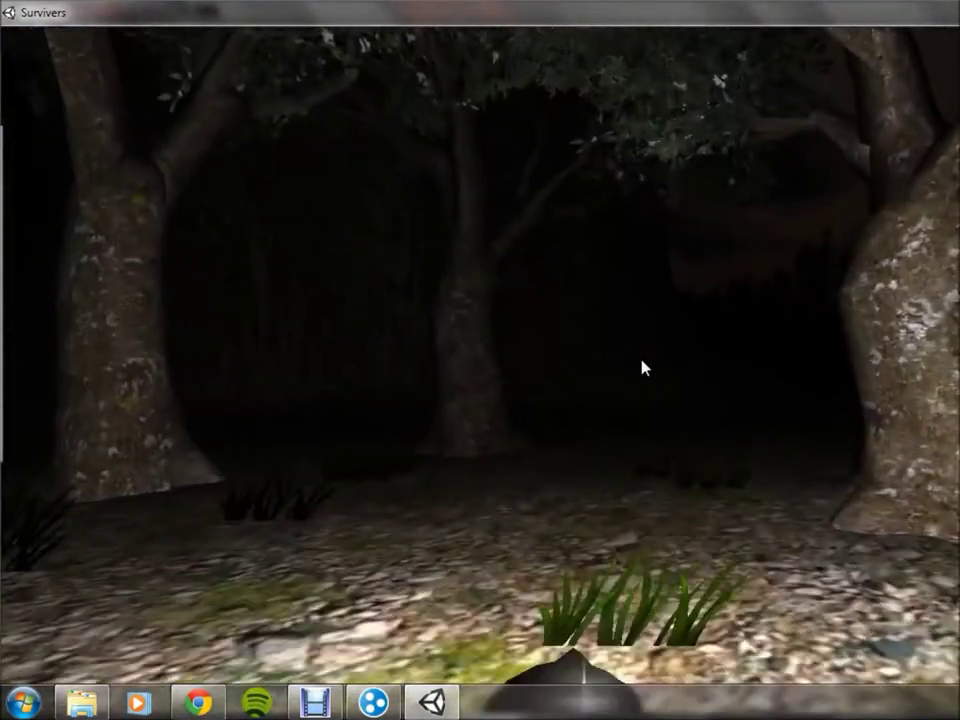
{"action": "key", "text": "w"}
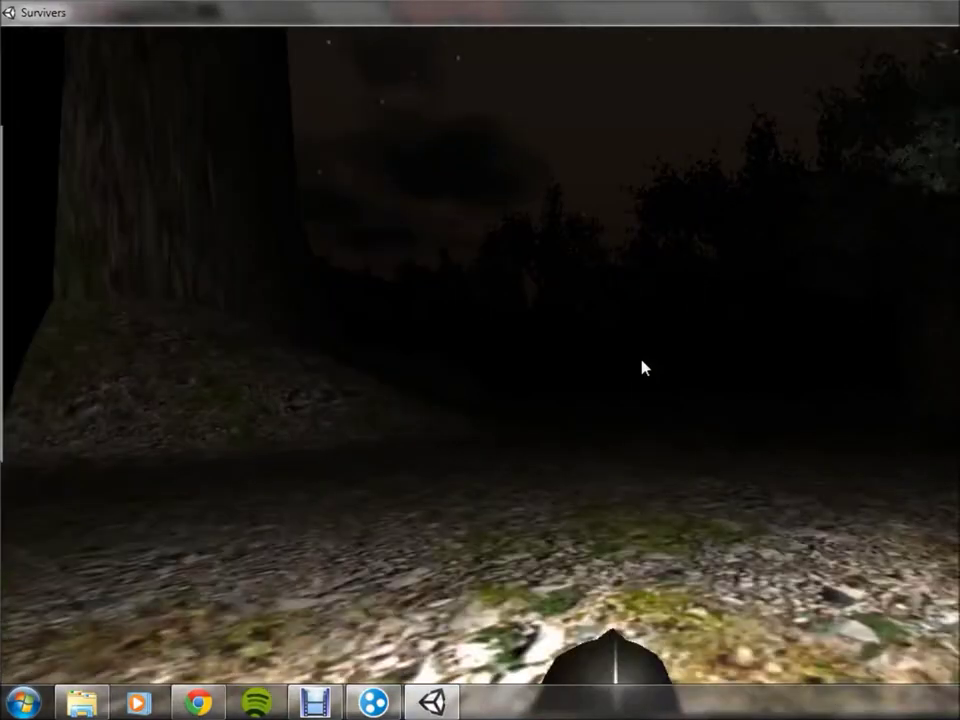
{"action": "key", "text": "w"}
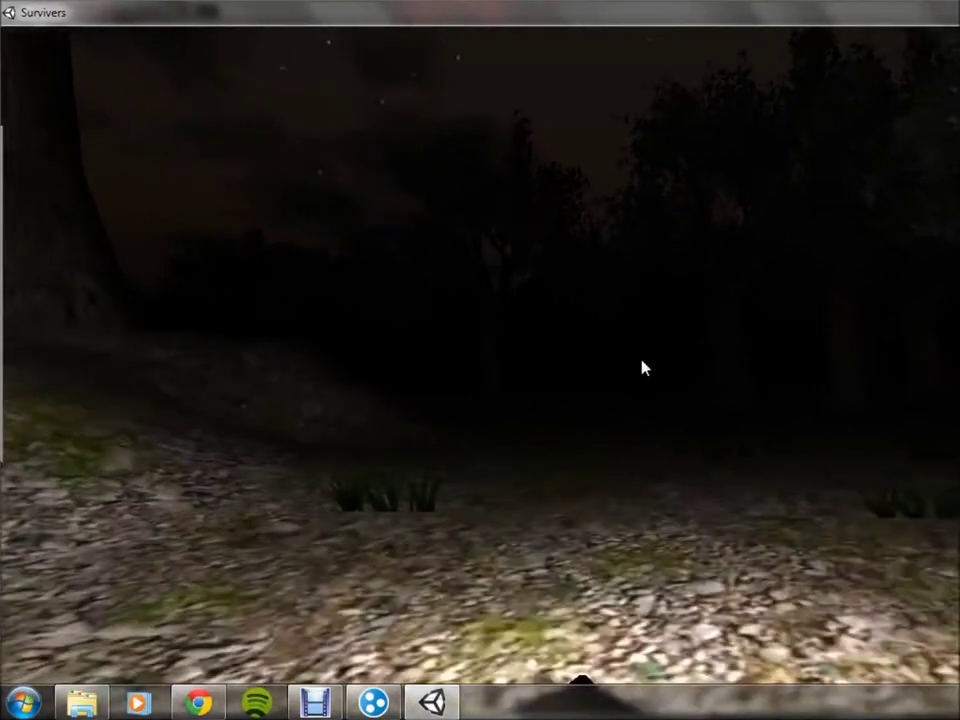
{"action": "key", "text": "w"}
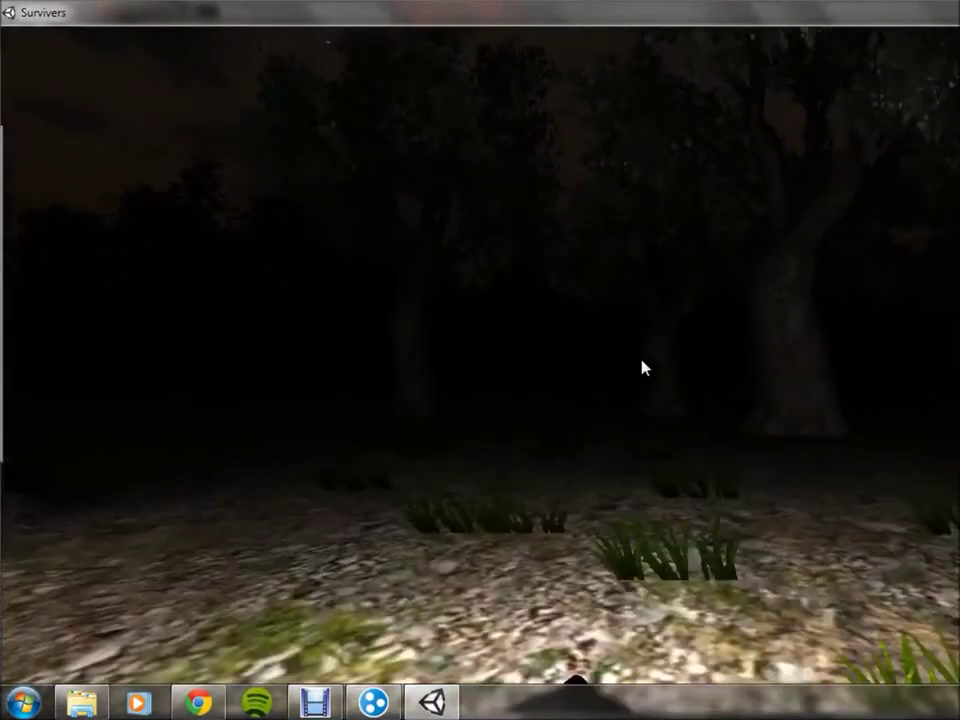
{"action": "key", "text": "w"}
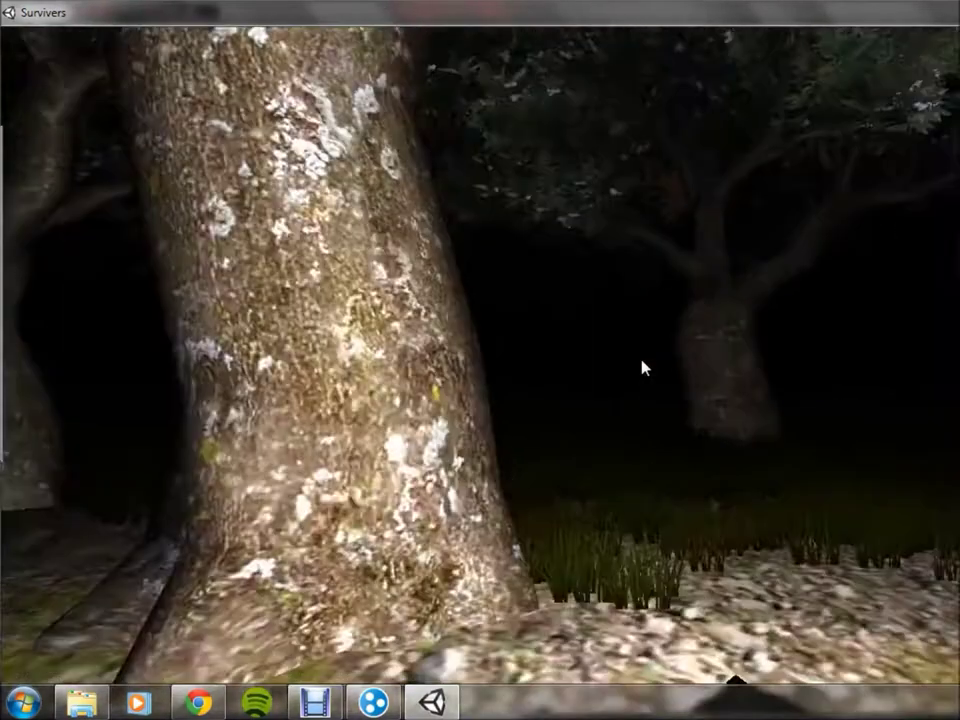
{"action": "key", "text": "w"}
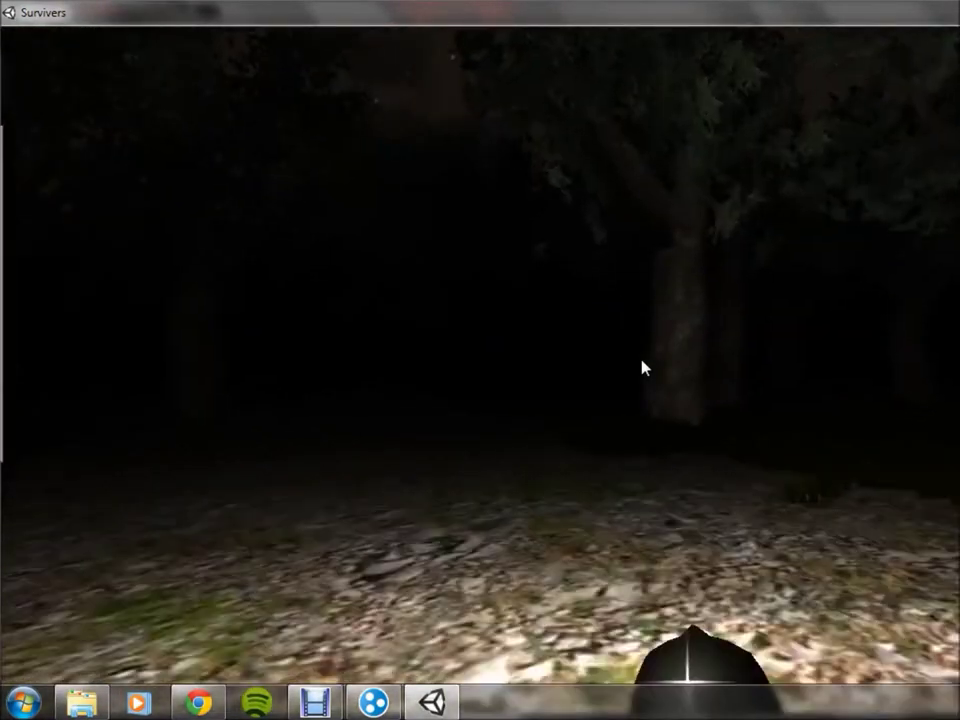
{"action": "key", "text": "w"}
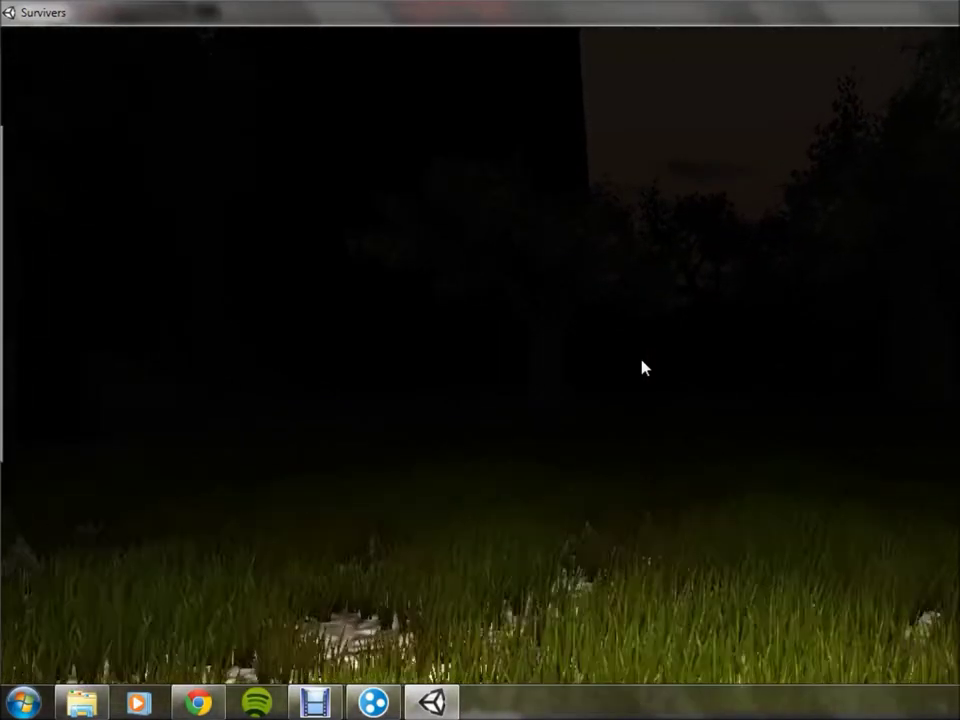
- Flee past the twisted tree into the grass until the werewolf catches the player
{"action": "key", "text": "w"}
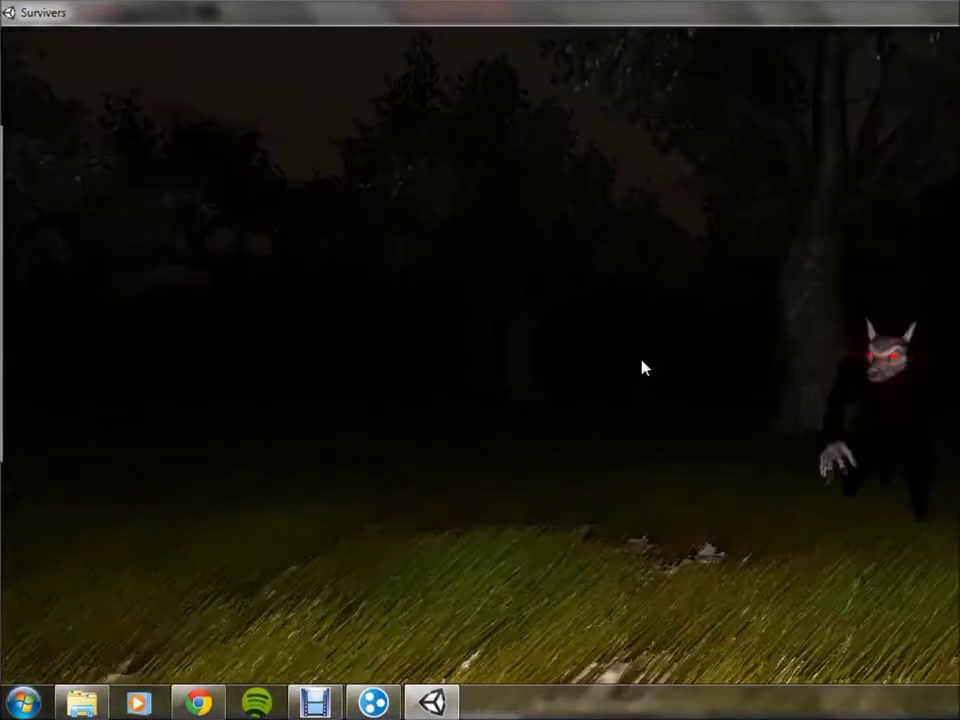
{"action": "key", "text": "w"}
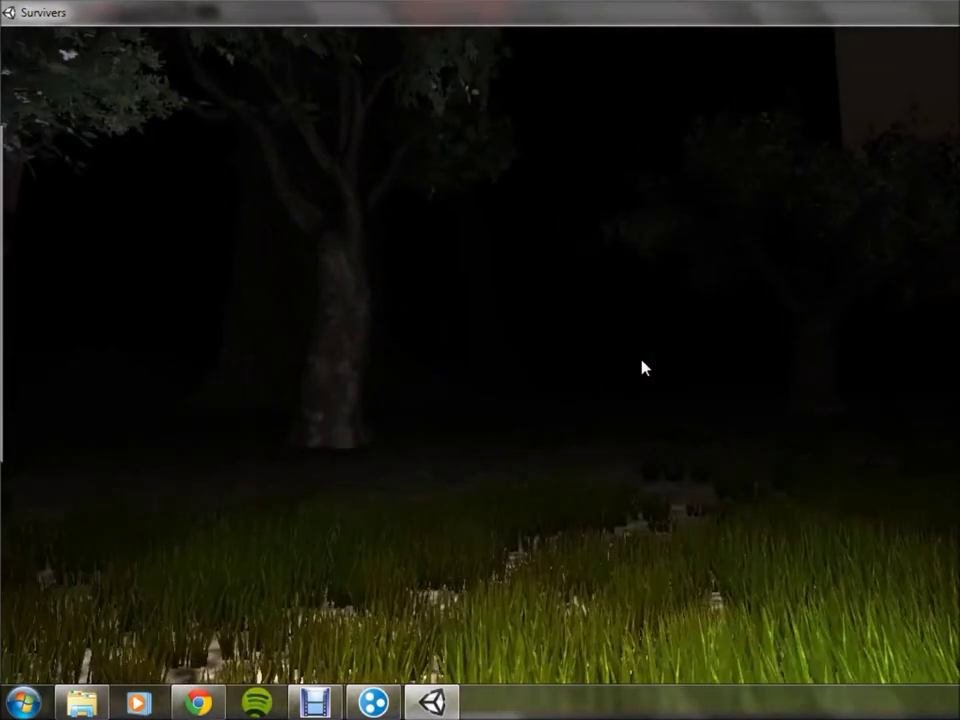
{"action": "key", "text": "w"}
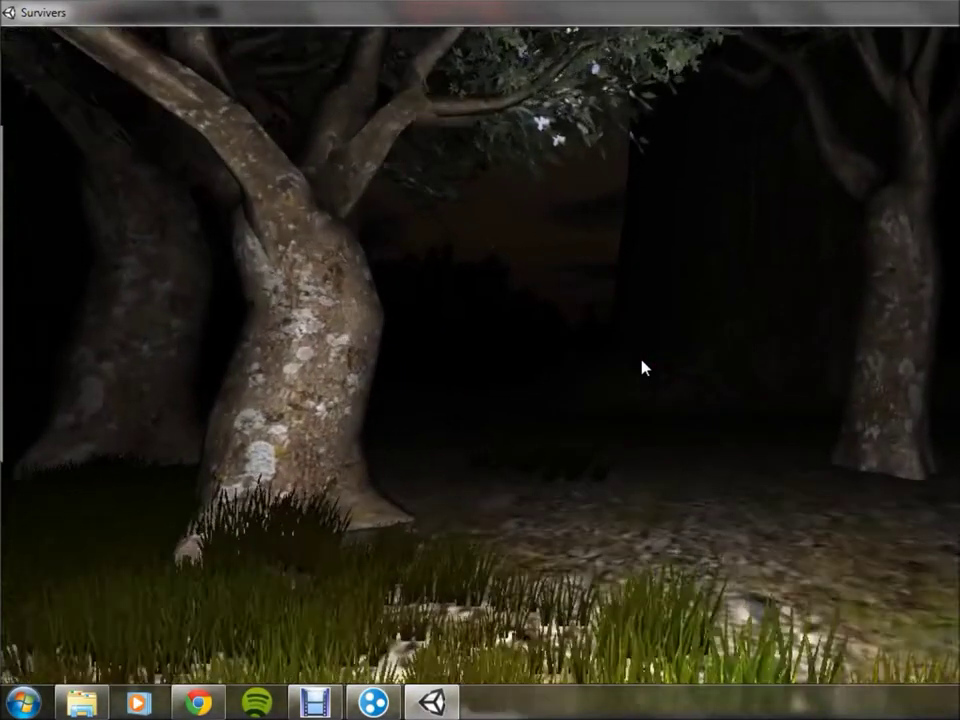
{"action": "key", "text": "w"}
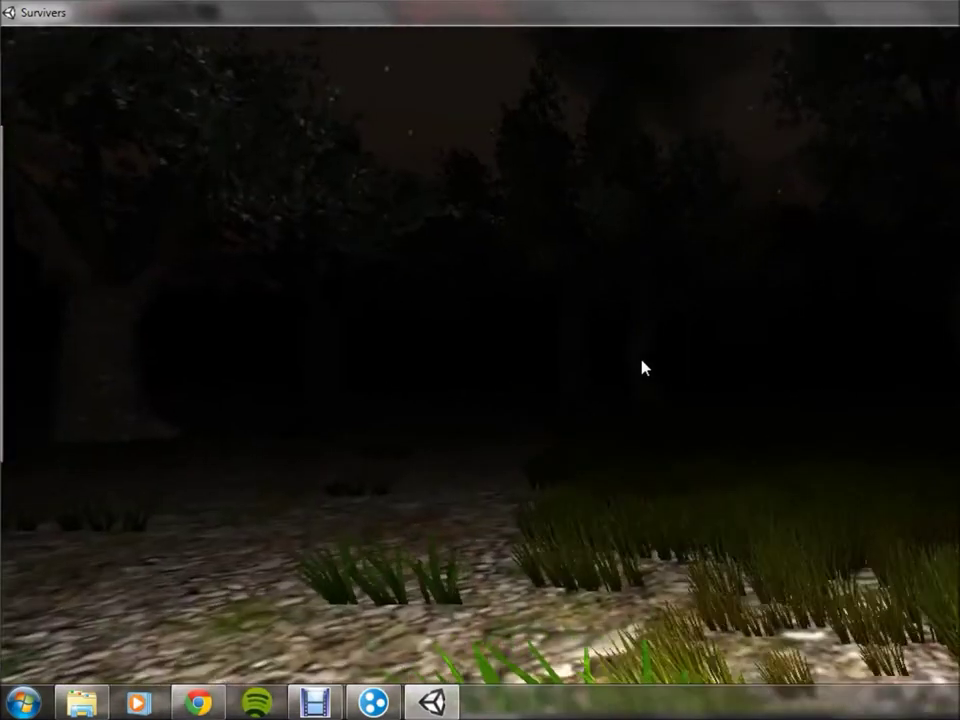
{"action": "key", "text": "s"}
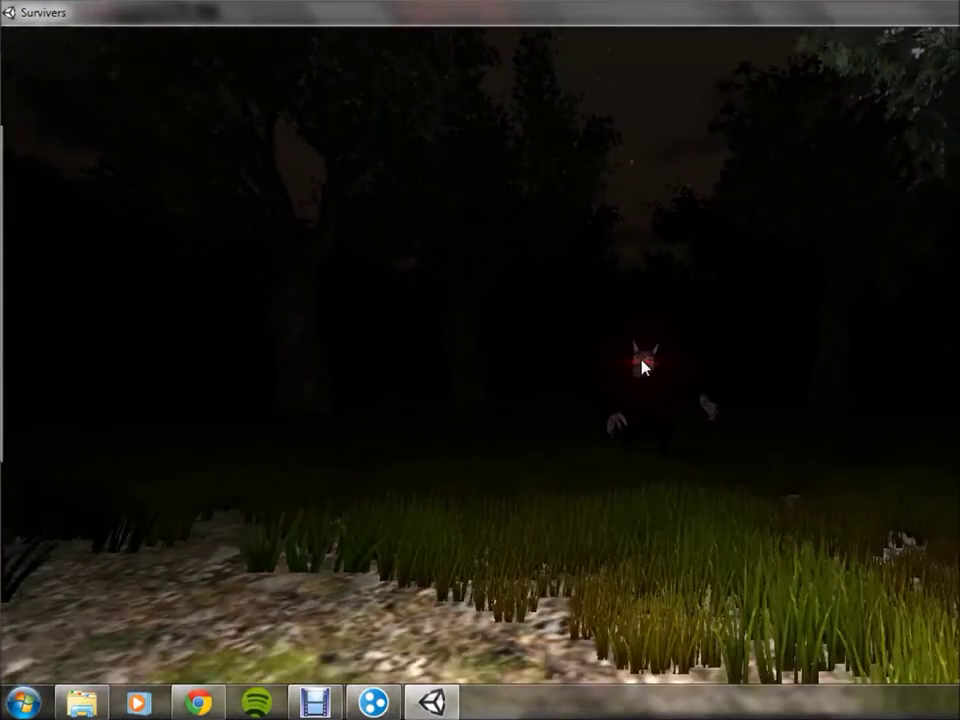
{"action": "key", "text": "w"}
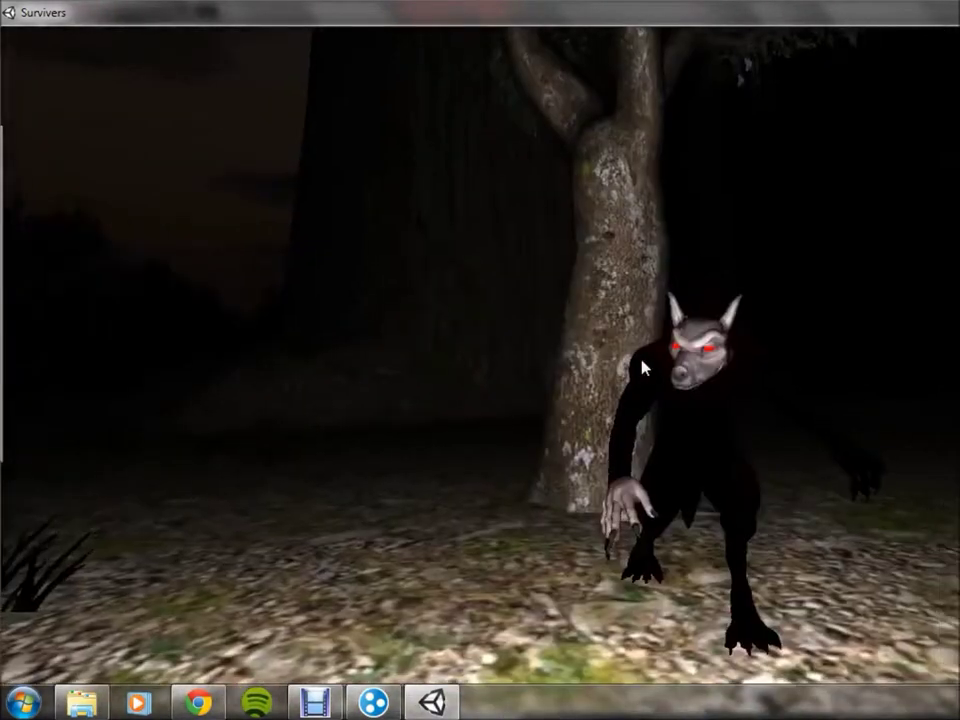